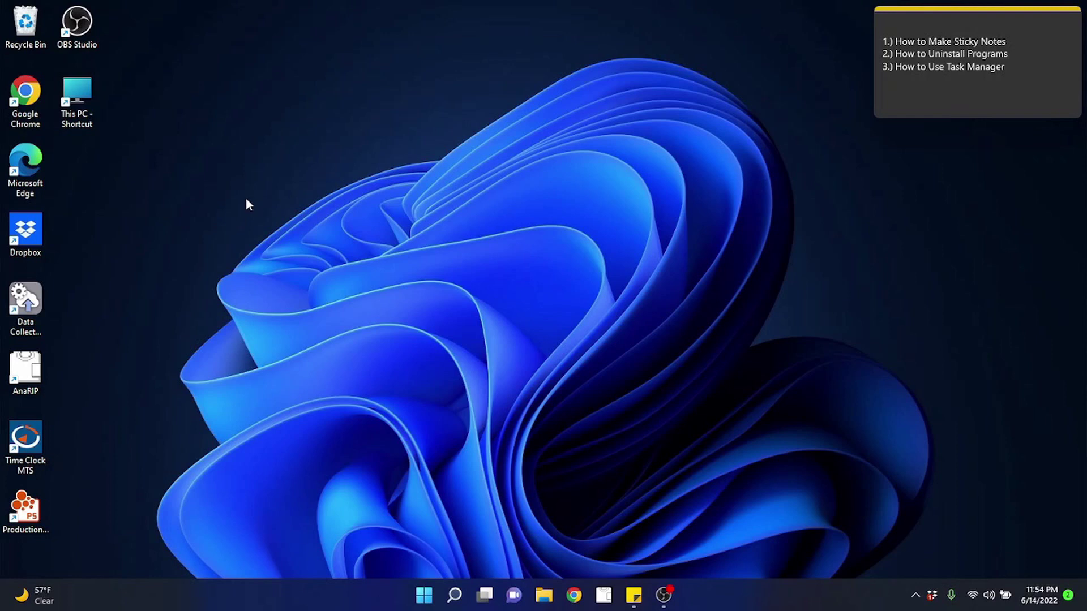
Search Windows for 'internet explorer', close the Edge window and check the Chrome desktop shortcut
click(42, 167)
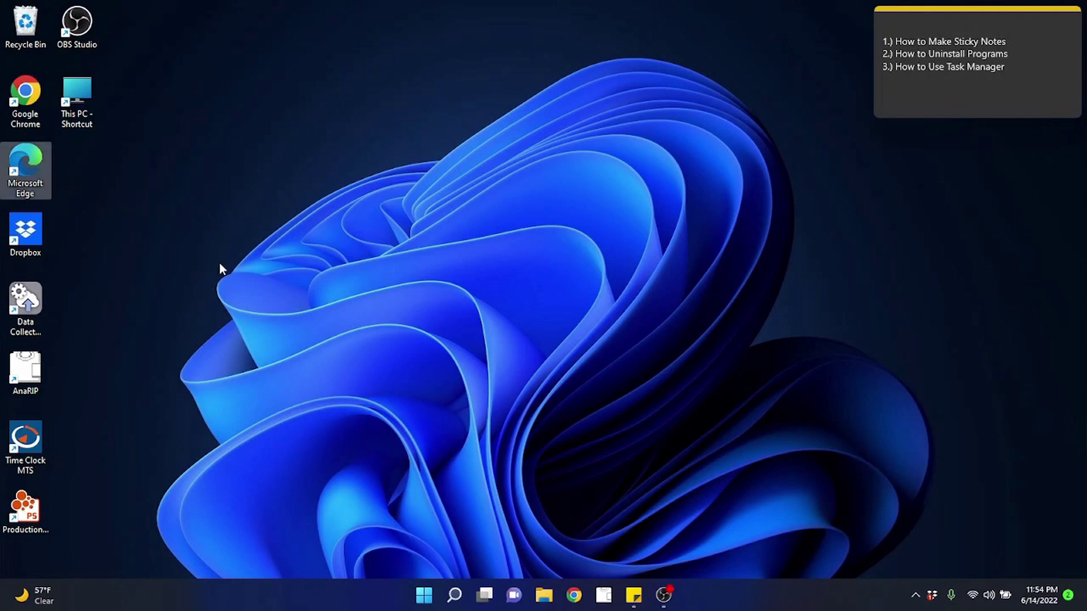
click(454, 596)
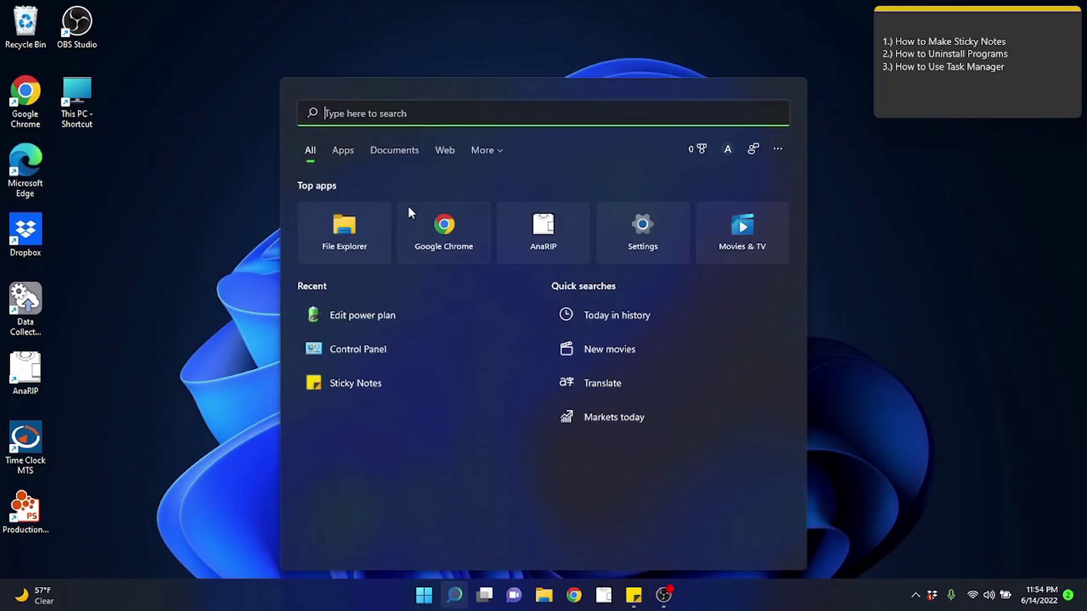
text(internet explorer 11)
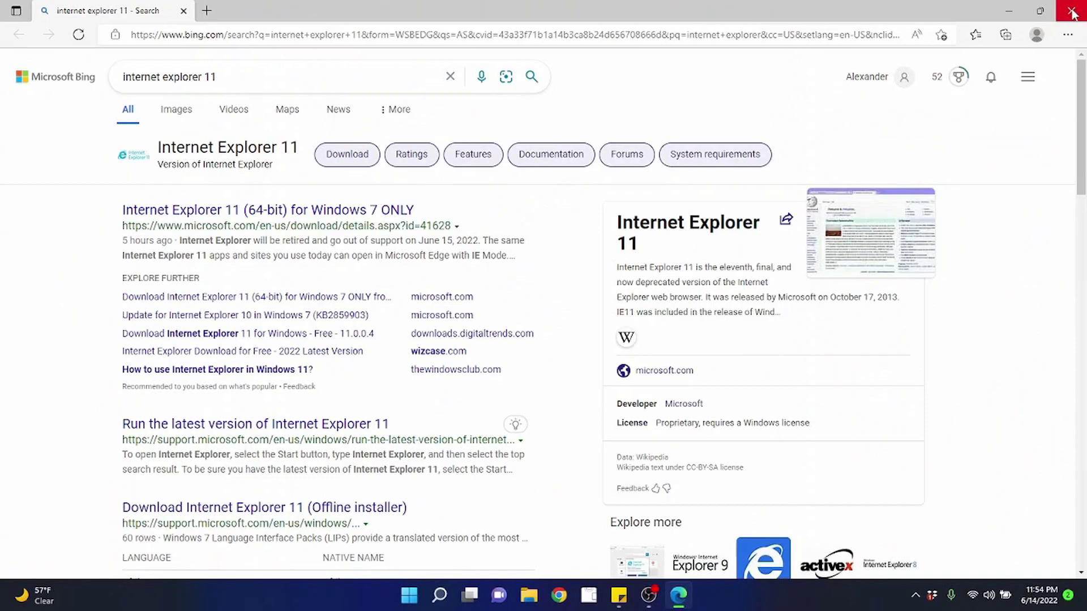
click(1071, 13)
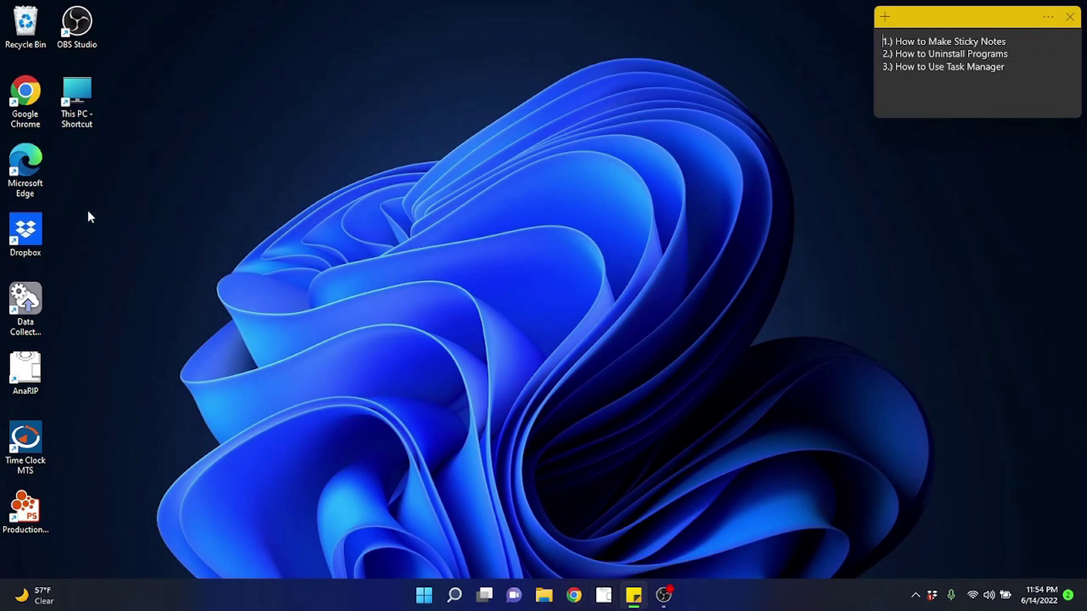
click(35, 164)
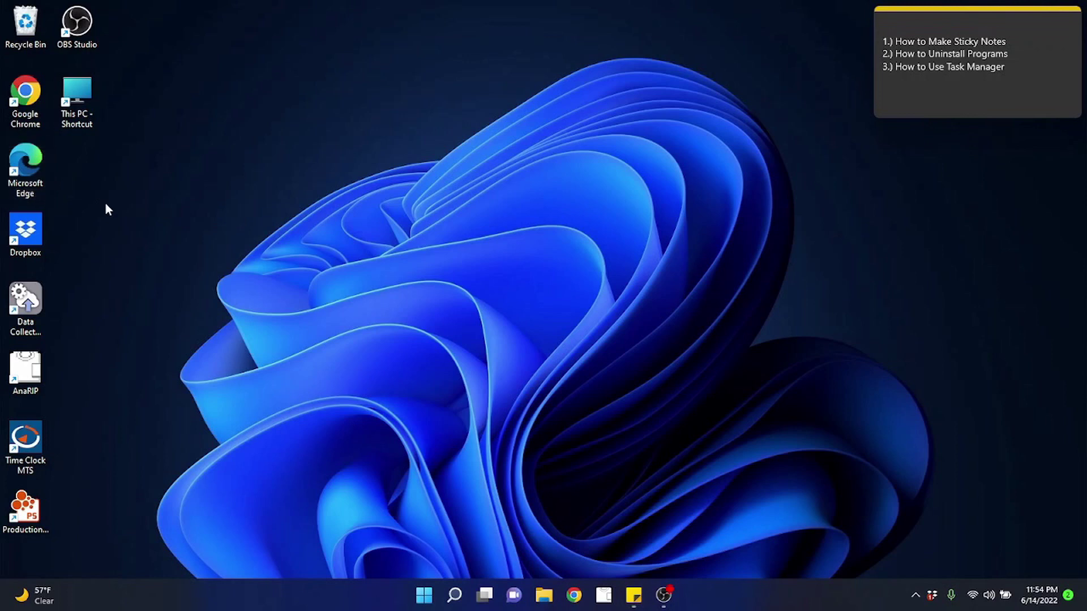
click(42, 110)
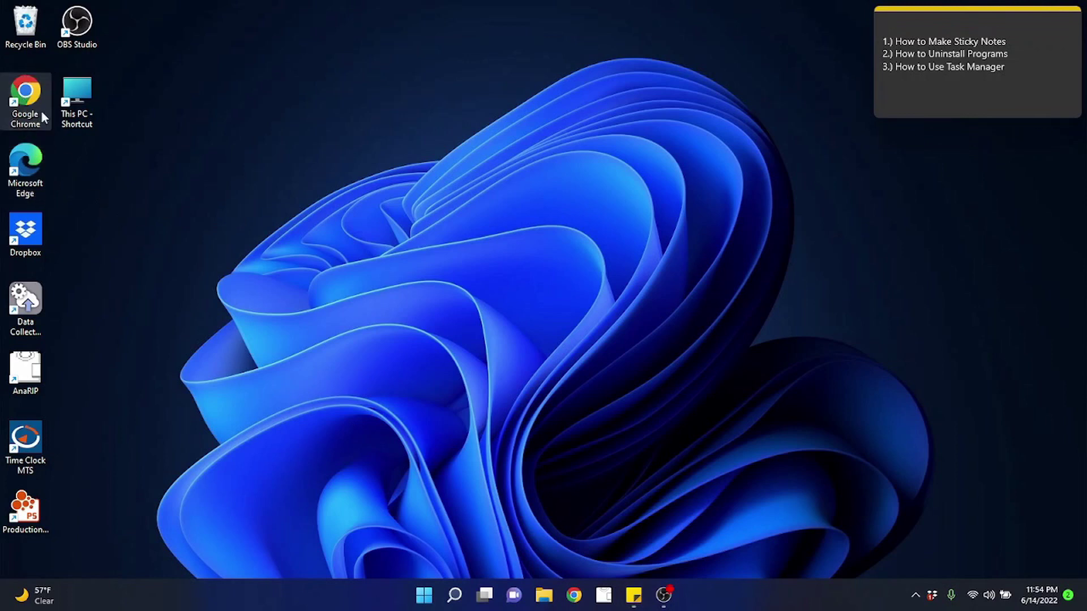
click(205, 208)
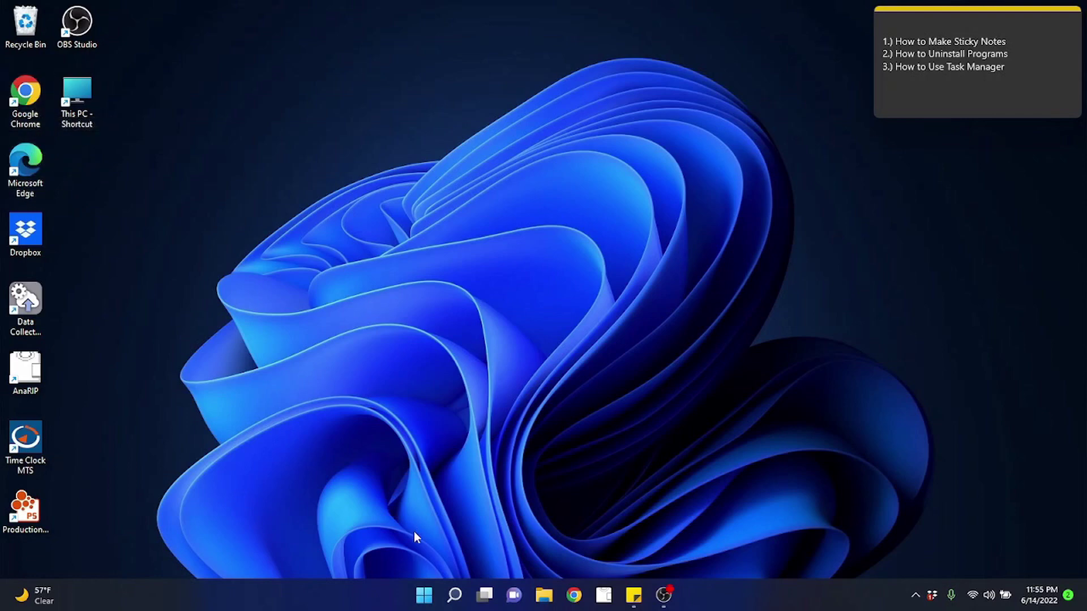
Review the pinned Edge app in the Start menu, then launch Edge from its desktop shortcut
click(425, 596)
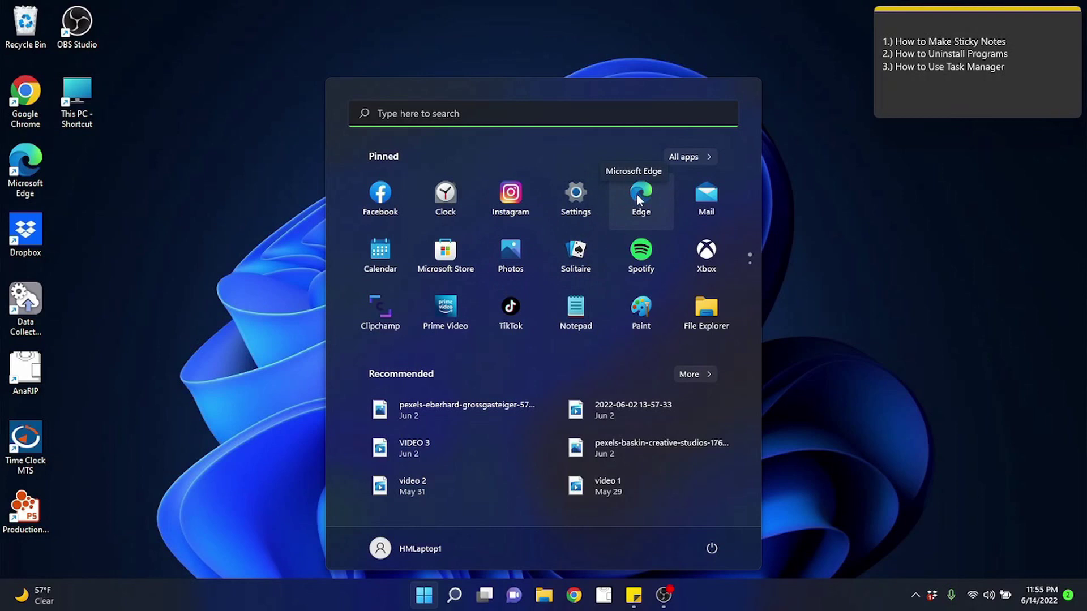
click(682, 157)
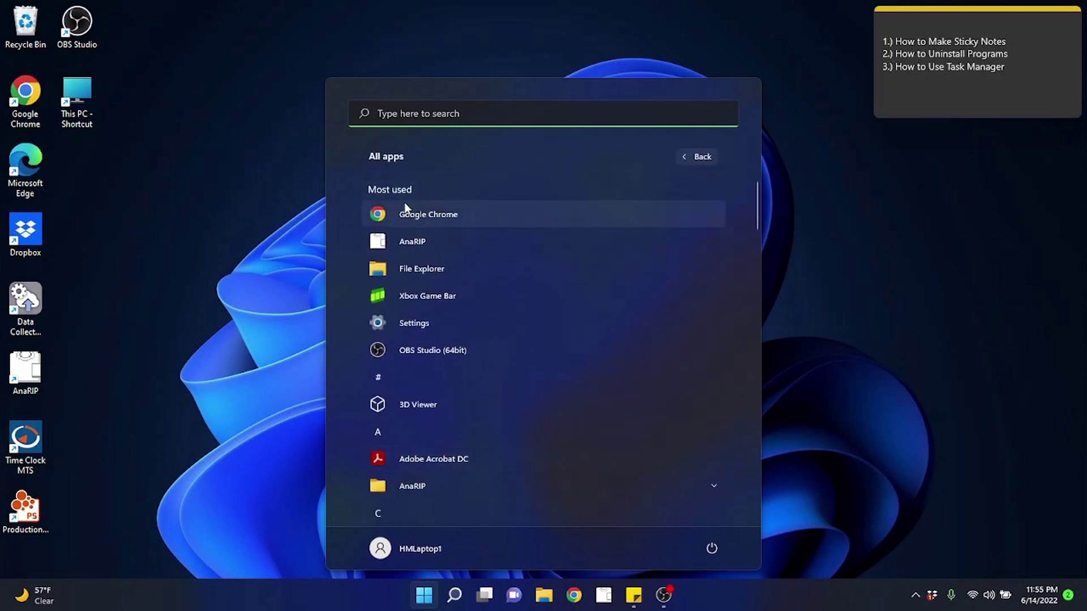
click(702, 157)
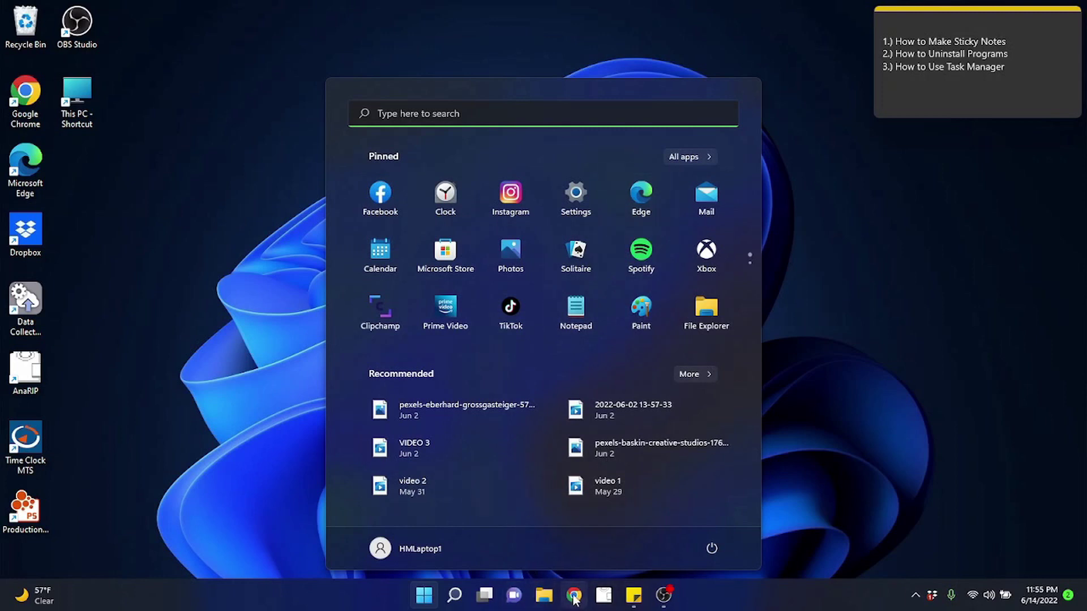
right_click(638, 196)
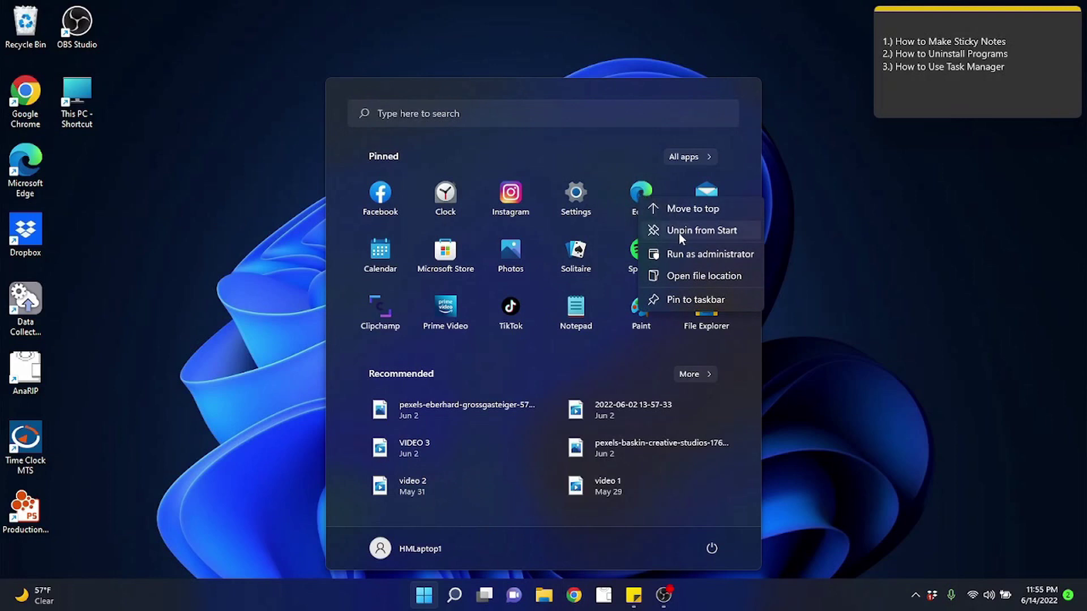
click(636, 192)
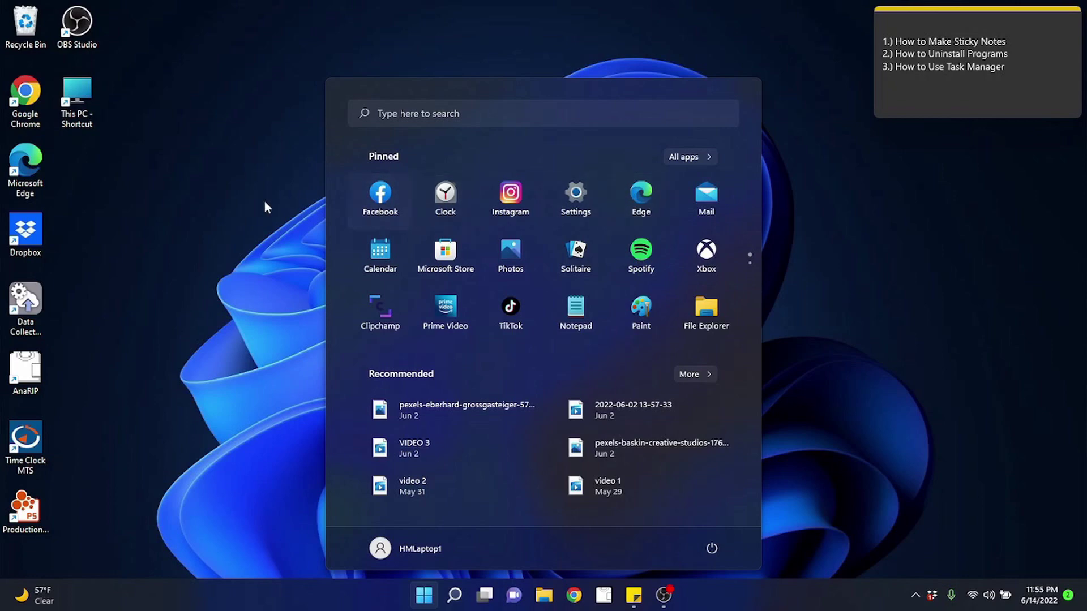
drag(641, 195, 638, 247)
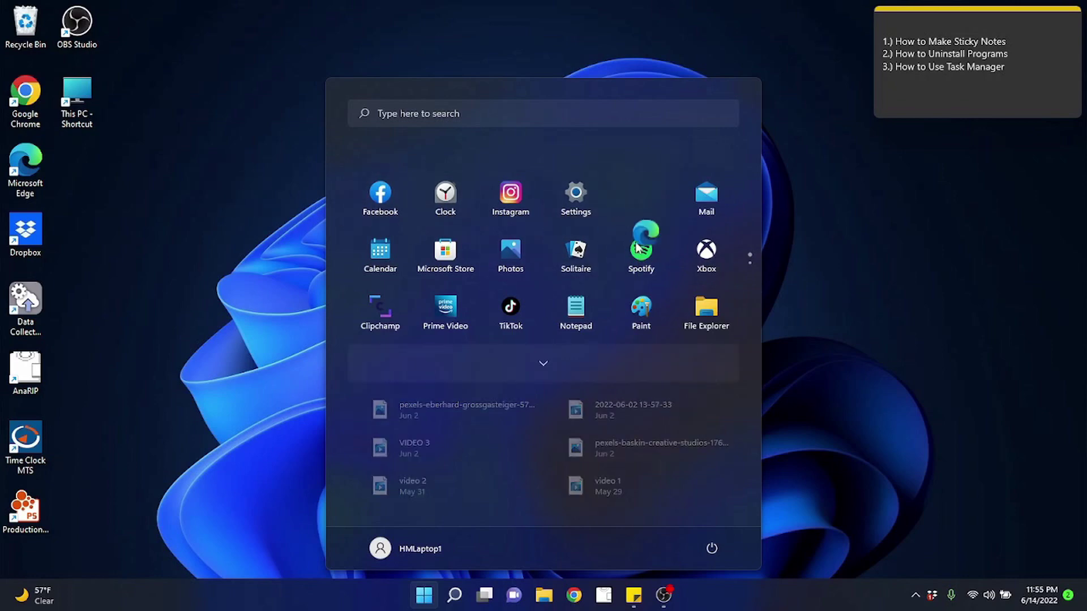
drag(627, 208, 629, 209)
click(137, 204)
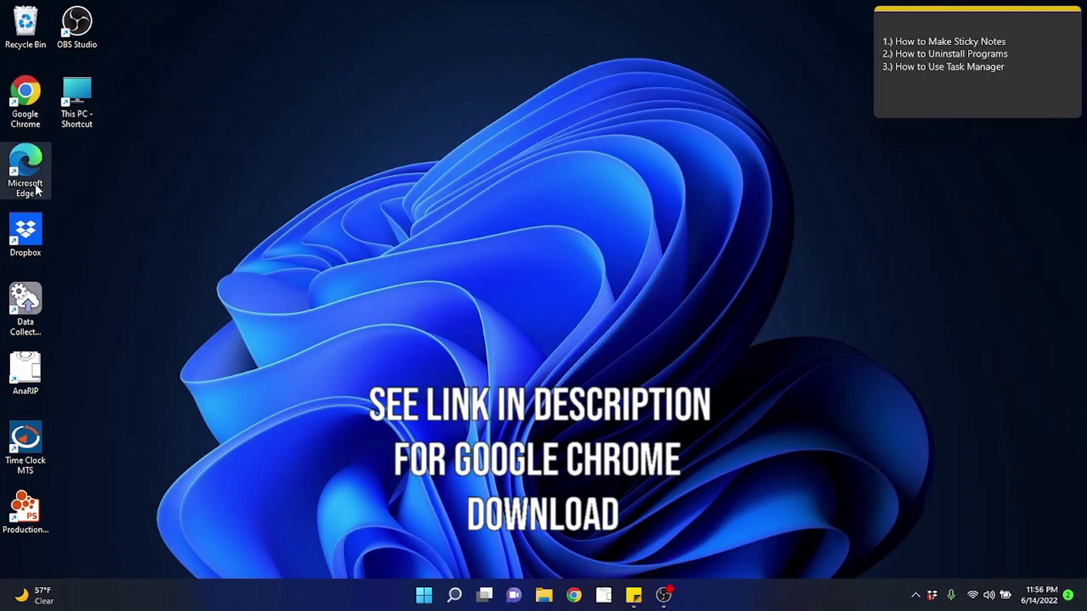
double_click(25, 170)
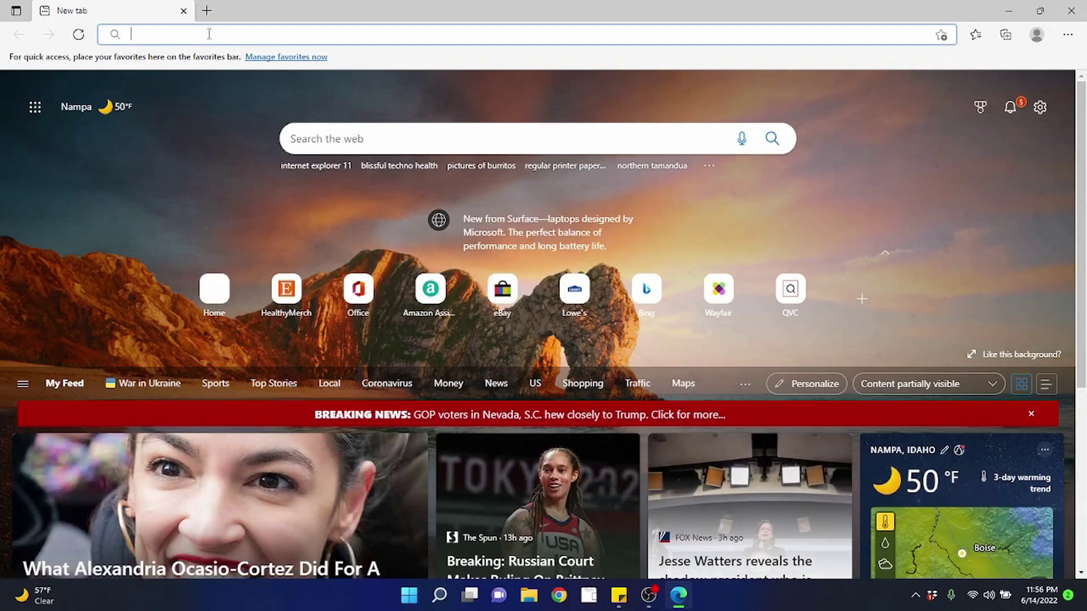
Enter etsy.com in the Edge address bar after reviewing the recent-search suggestions
click(254, 35)
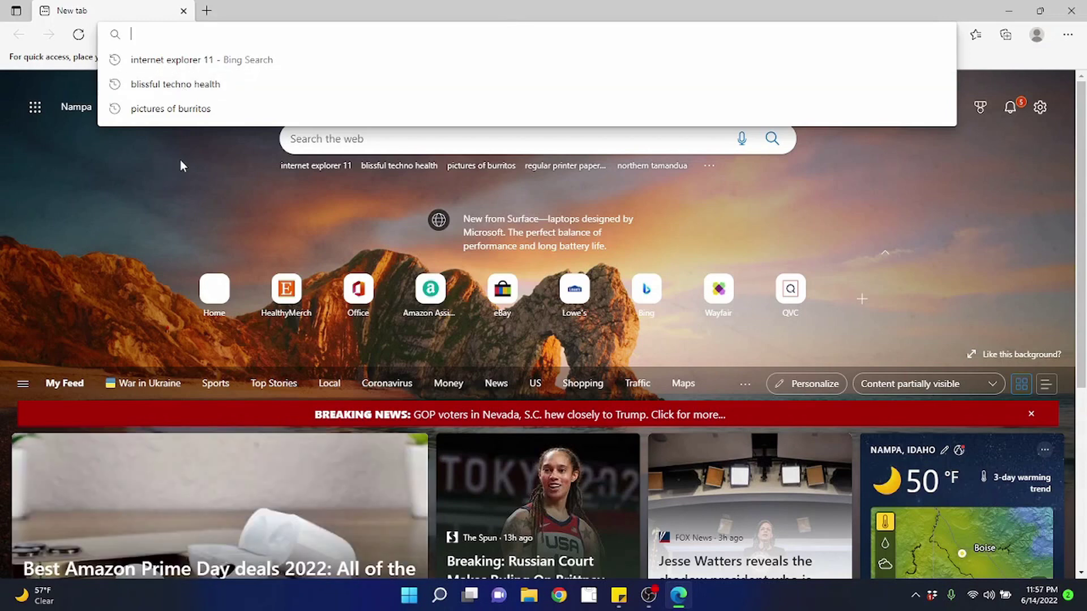
click(184, 187)
click(218, 35)
click(225, 264)
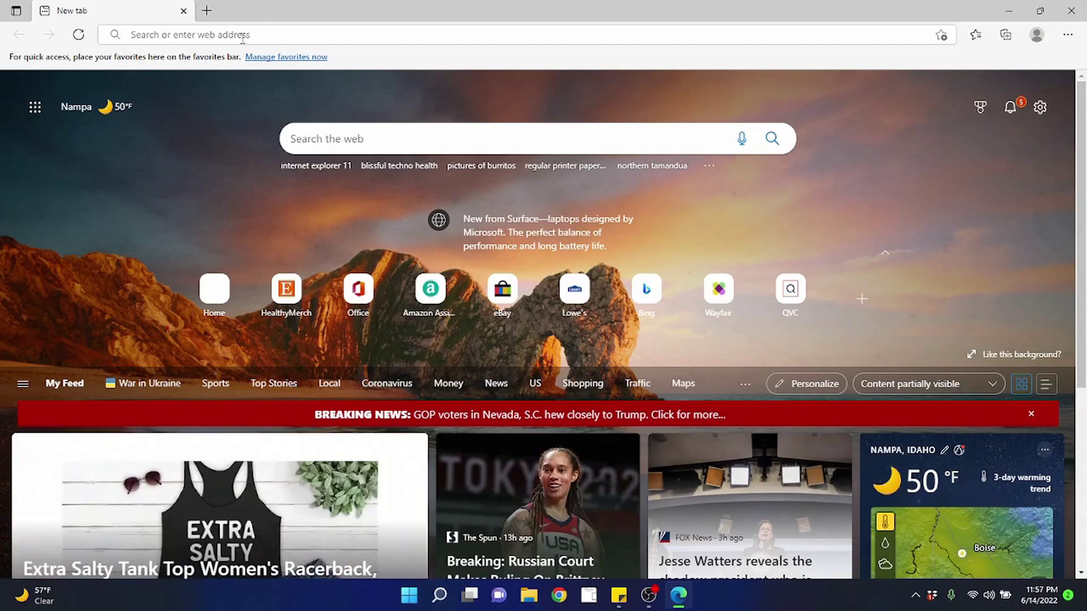
click(242, 35)
click(180, 182)
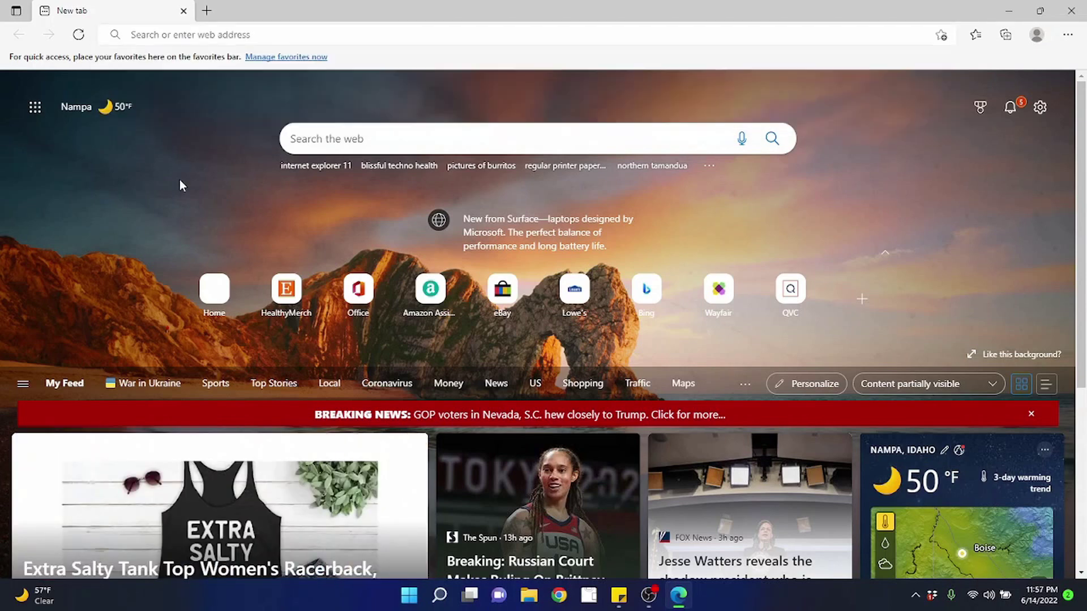
click(192, 35)
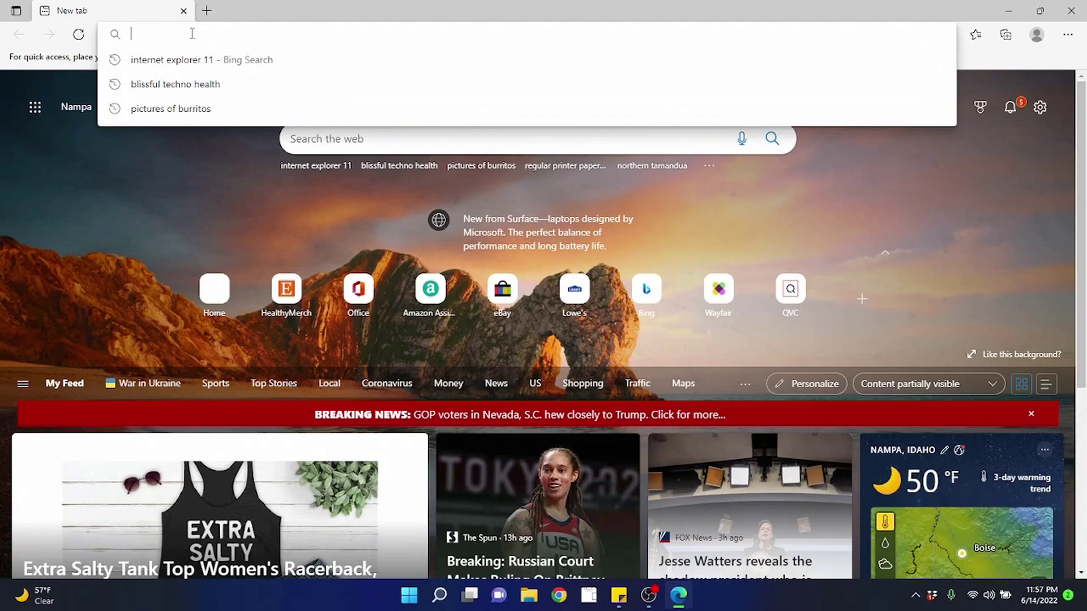
click(122, 188)
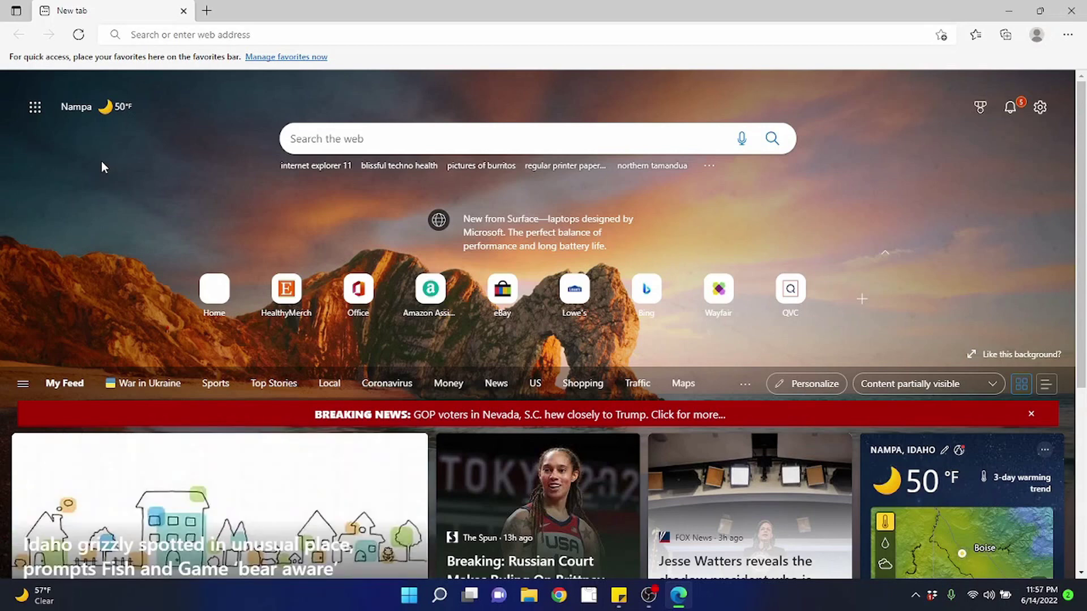
click(183, 36)
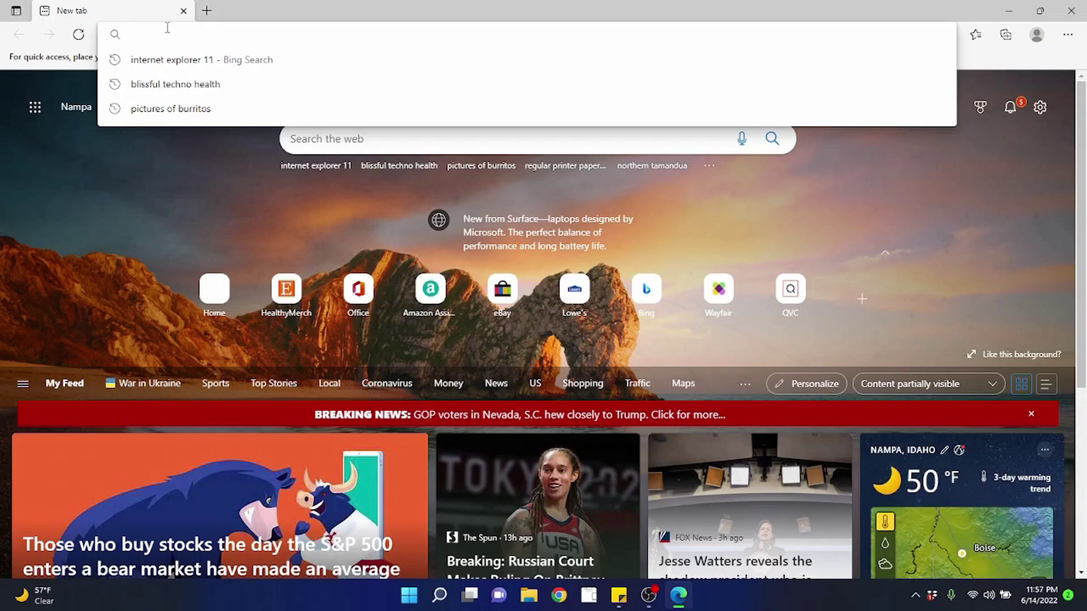
text(etsy.com)
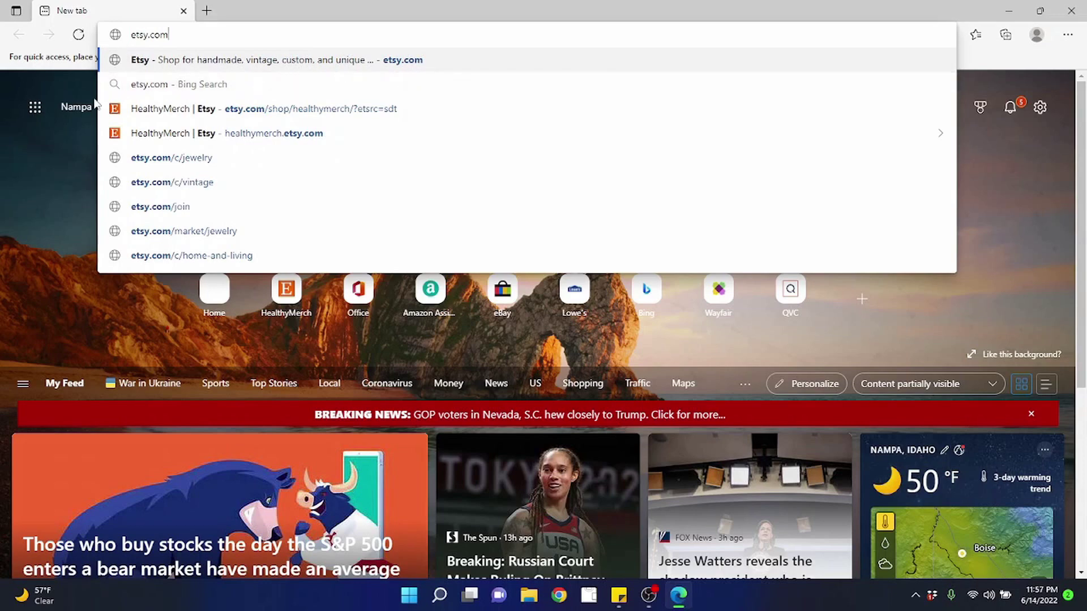
Open etsy.com directly, then run a Bing search for 'etsy' in a new tab and compare both tabs
click(207, 51)
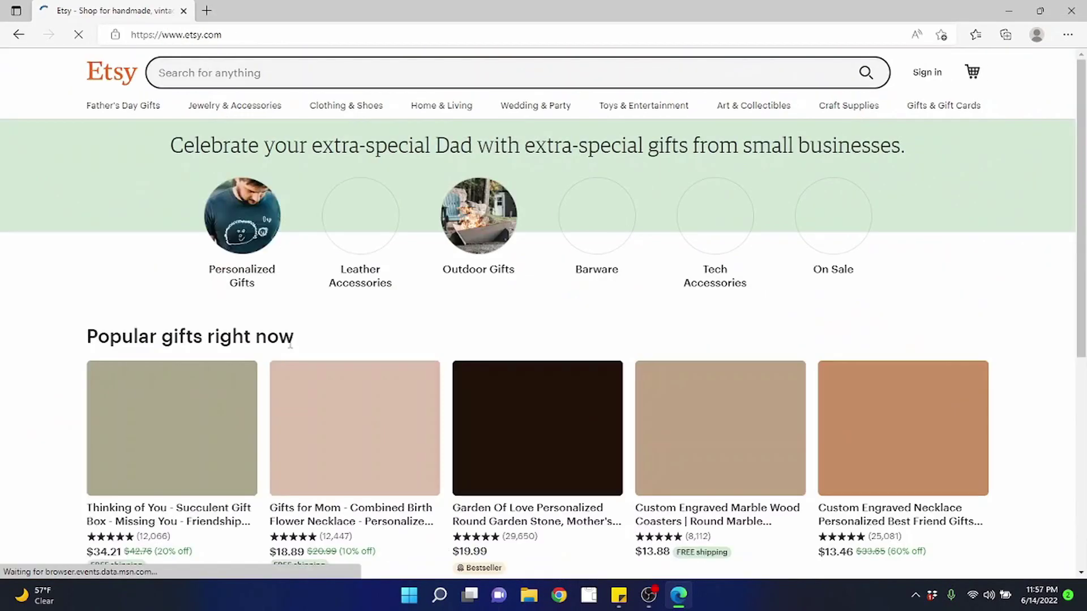
click(208, 11)
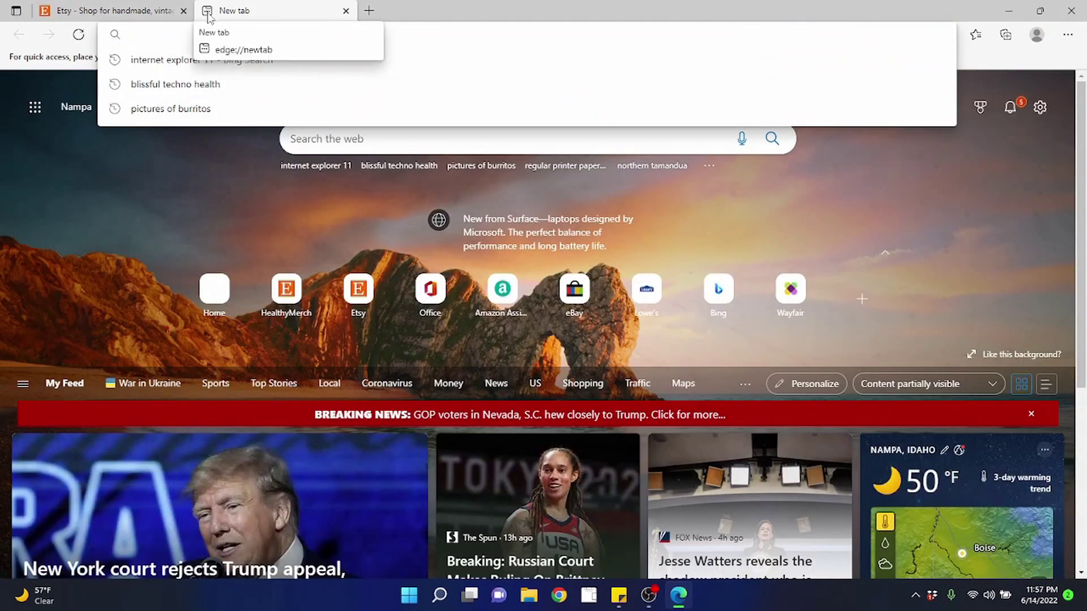
text(etsy)
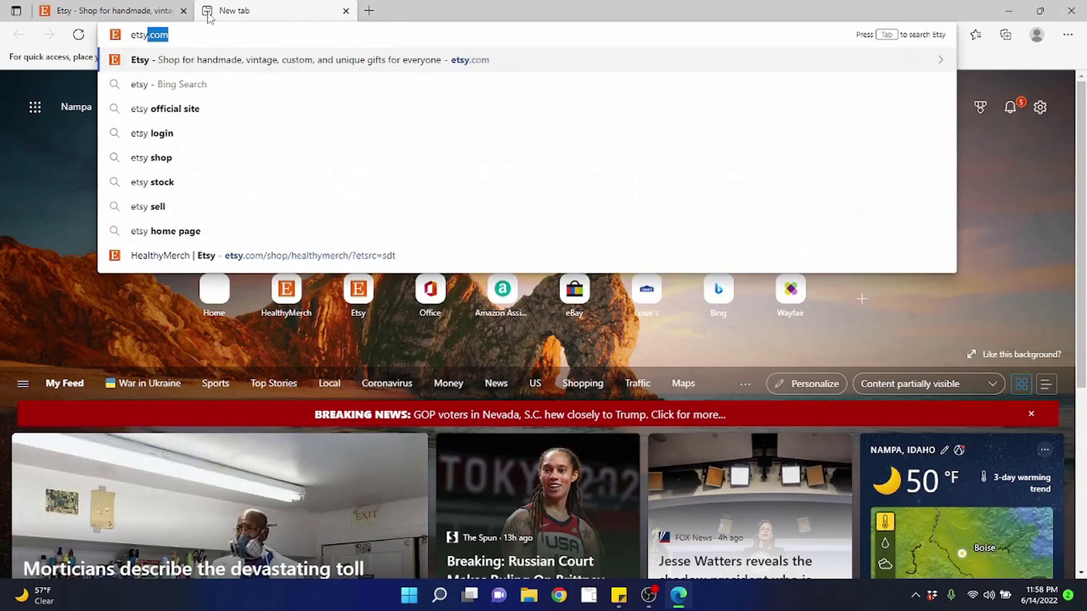
key(BackSpace)
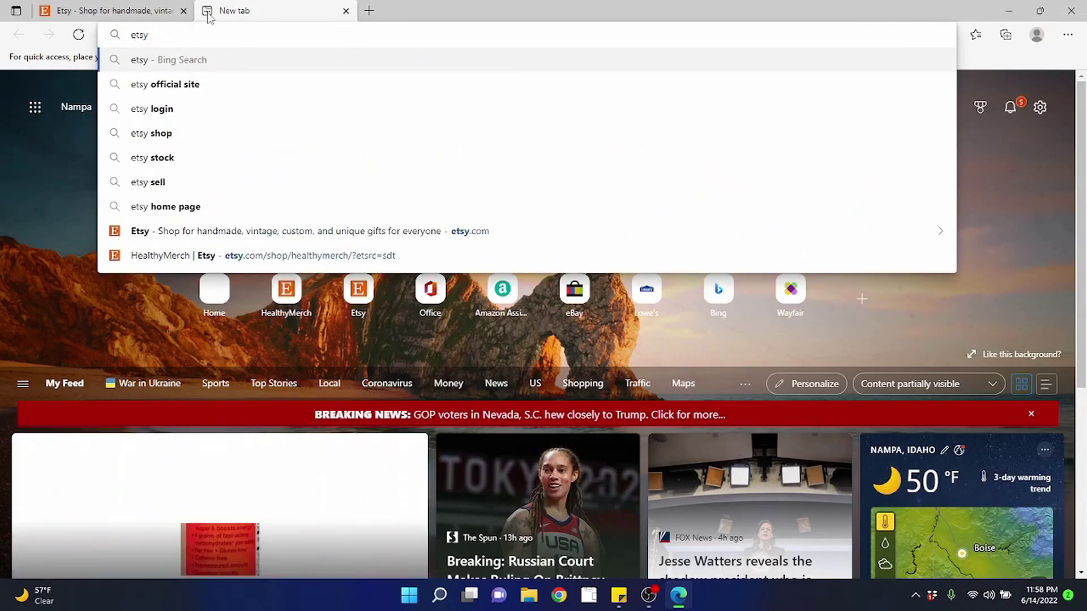
key(Return)
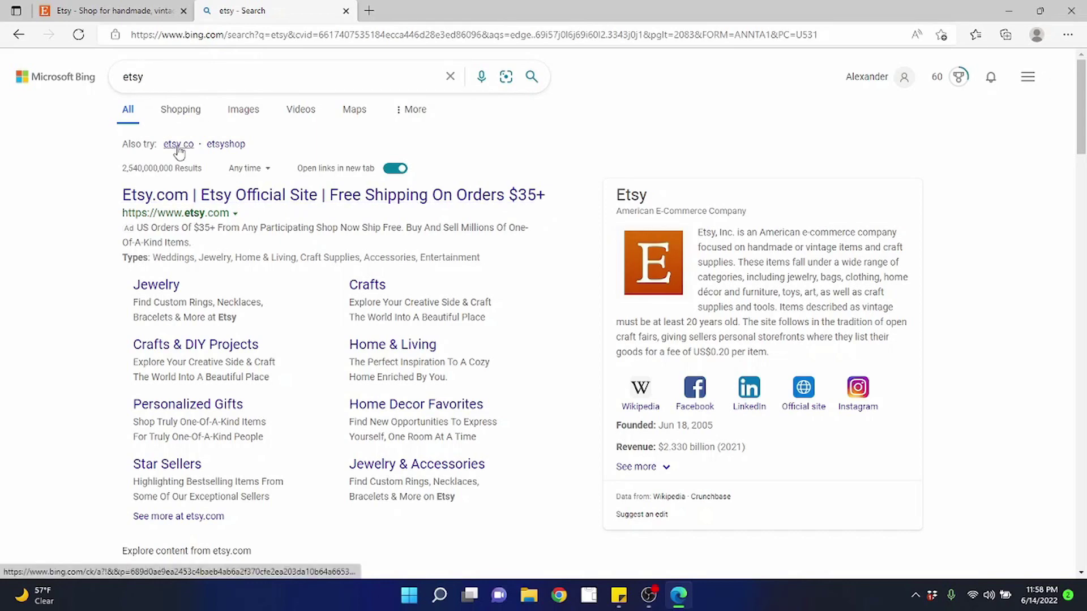
click(137, 17)
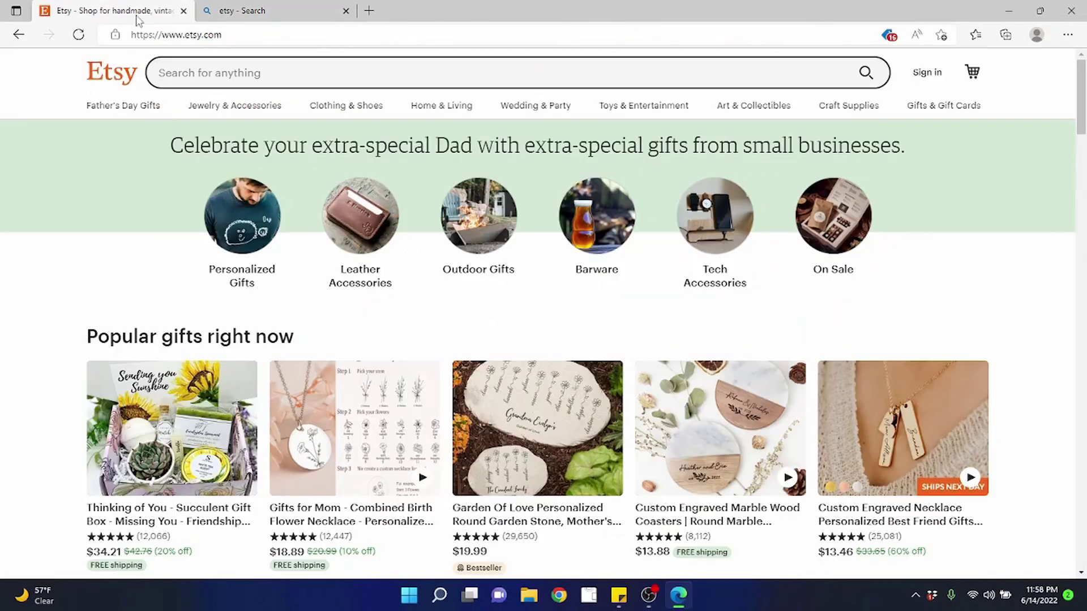
click(232, 12)
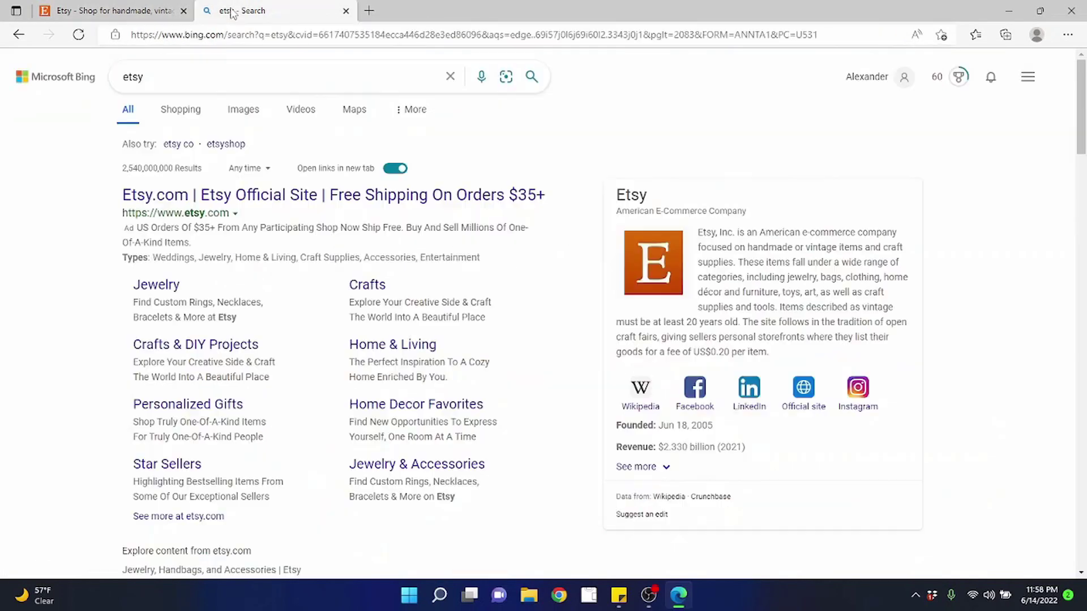
Open a third tab and look through its search-box and address-history suggestions
click(369, 11)
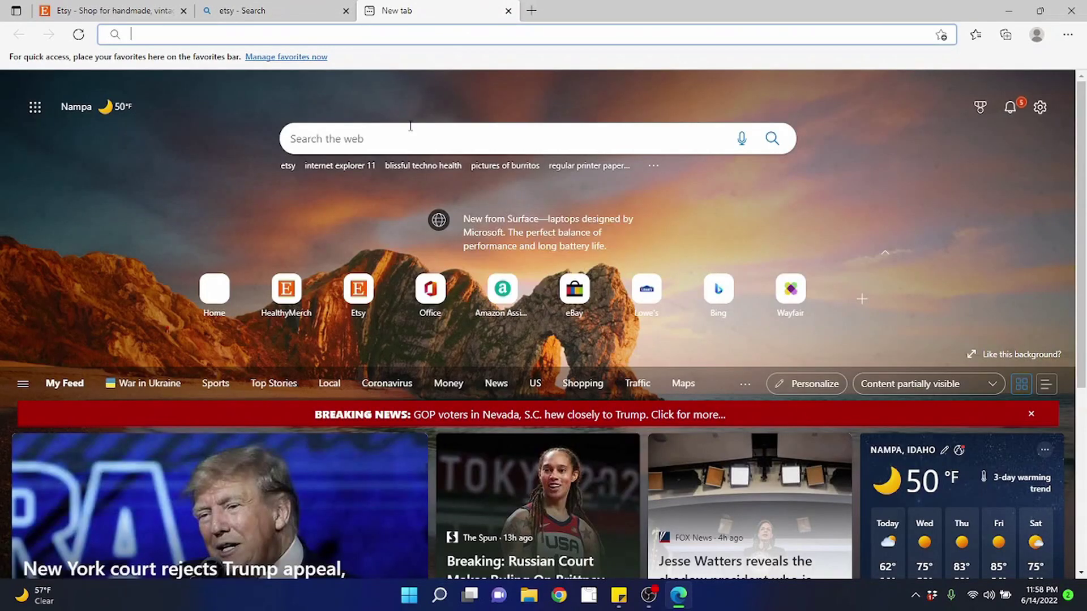
click(386, 139)
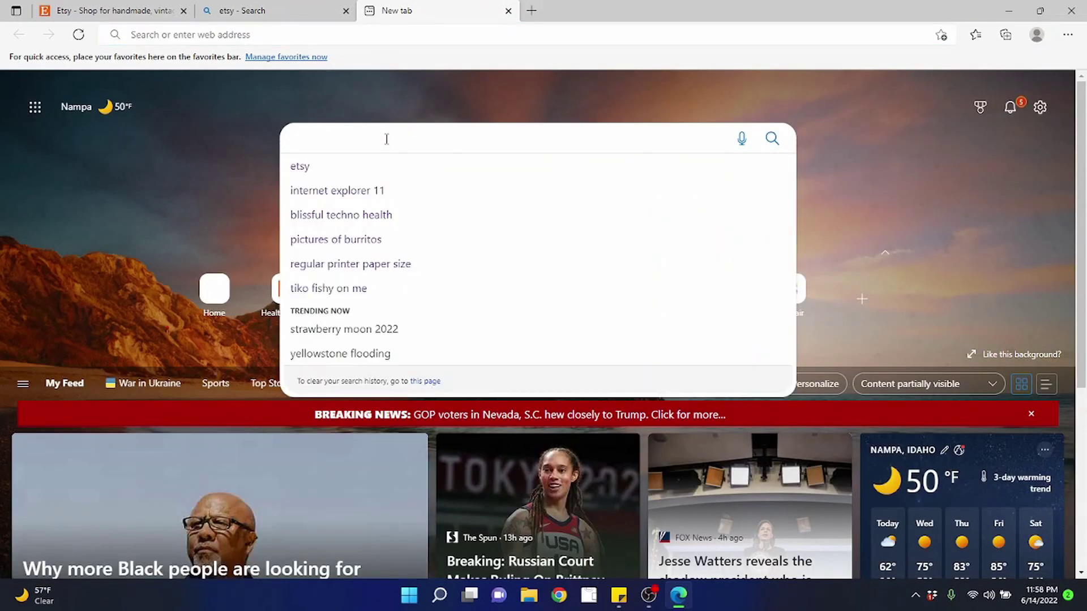
click(205, 34)
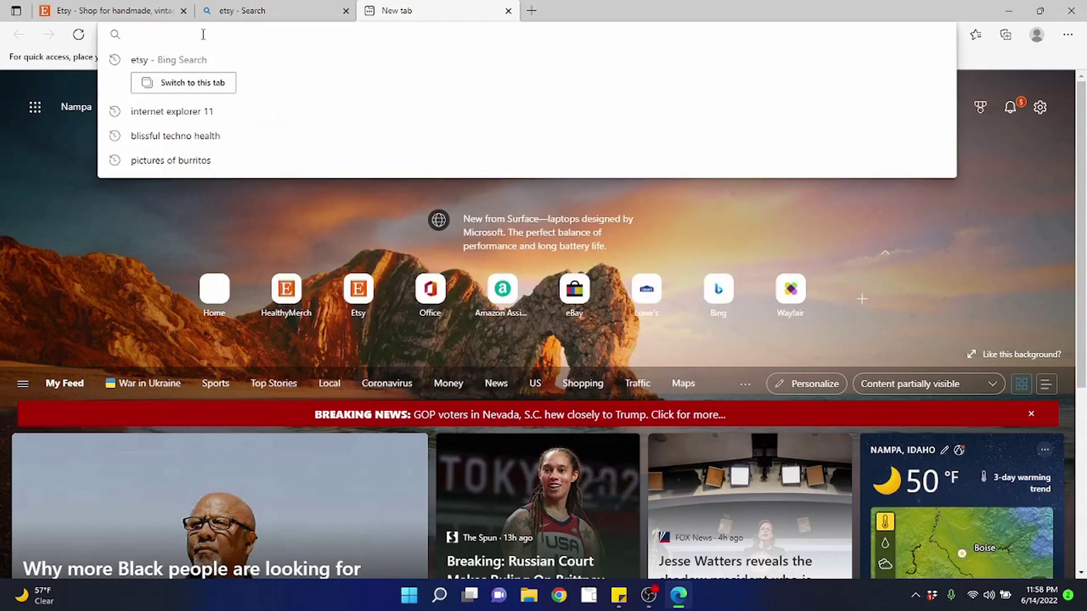
click(145, 235)
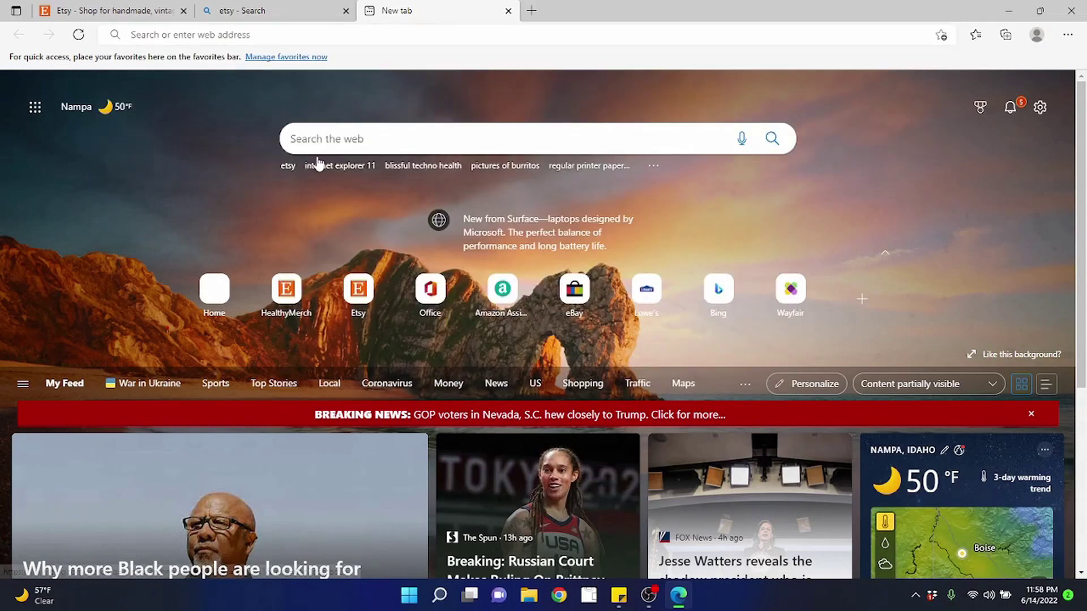
click(340, 140)
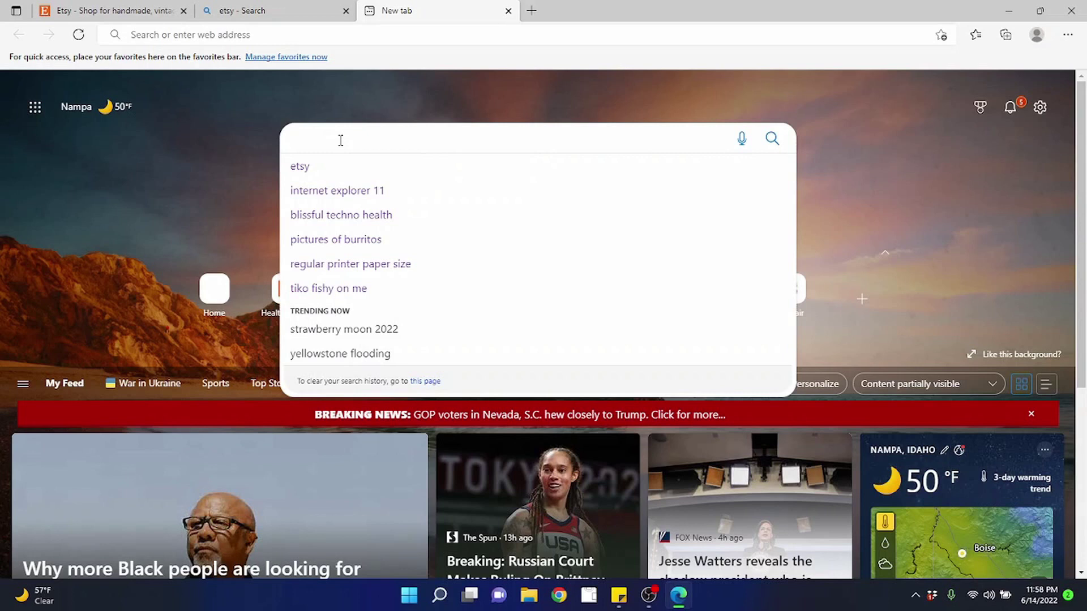
click(181, 171)
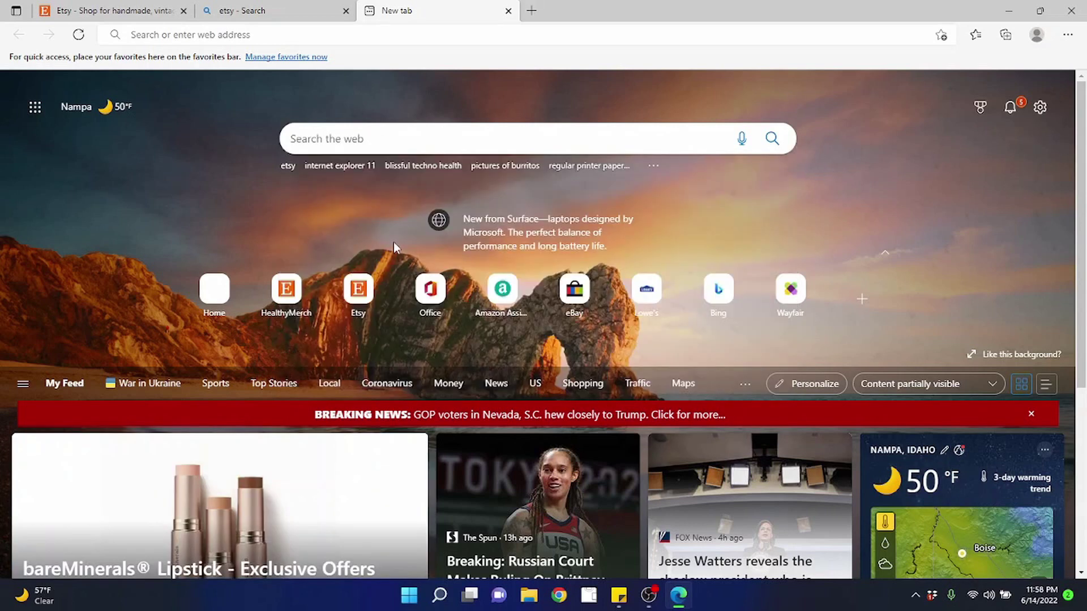
click(350, 135)
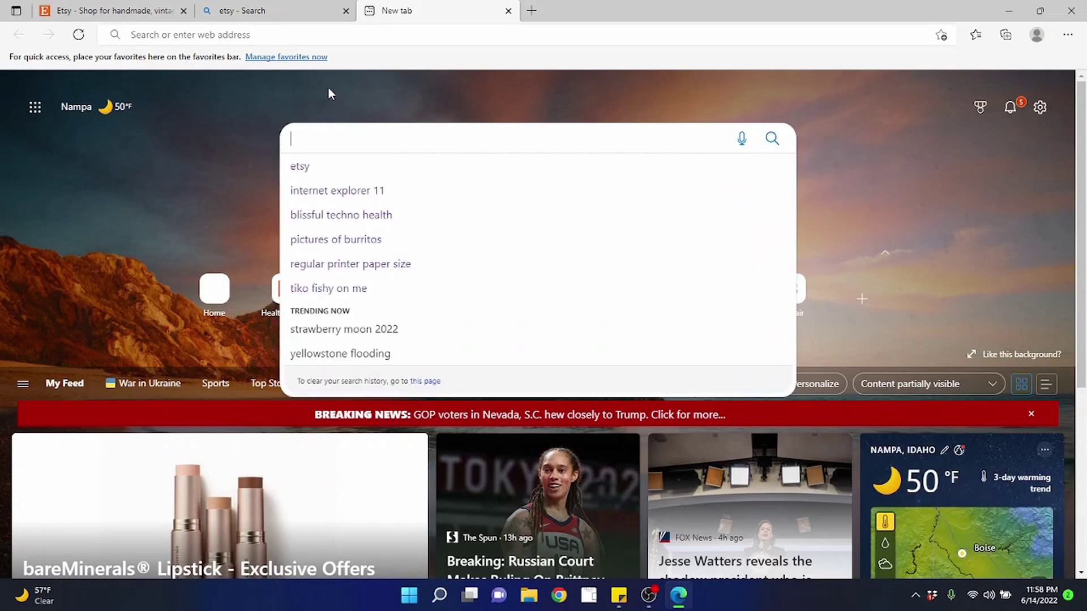
click(280, 11)
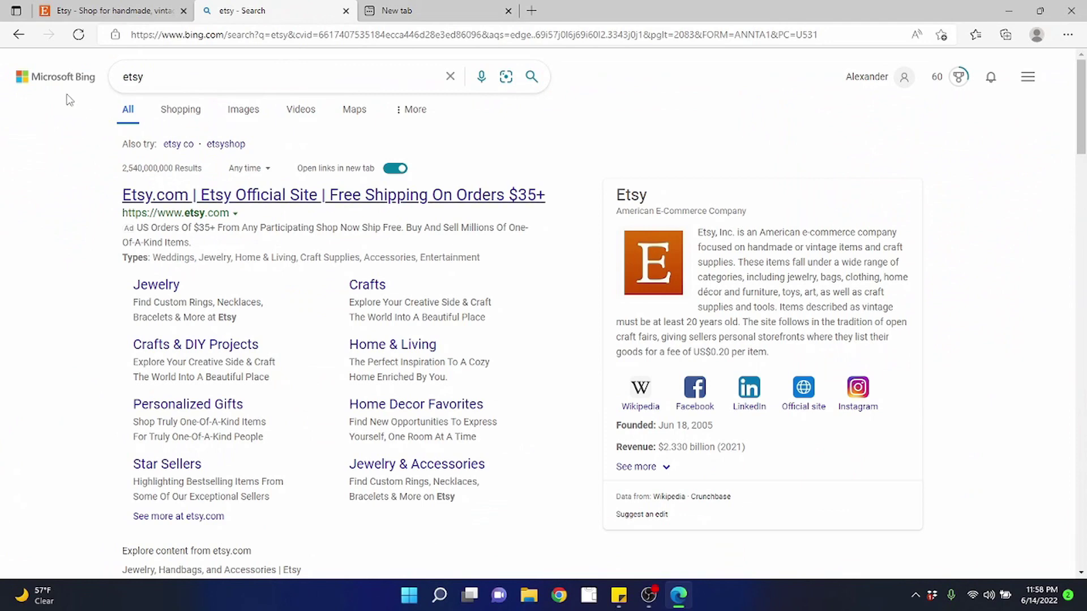
click(365, 17)
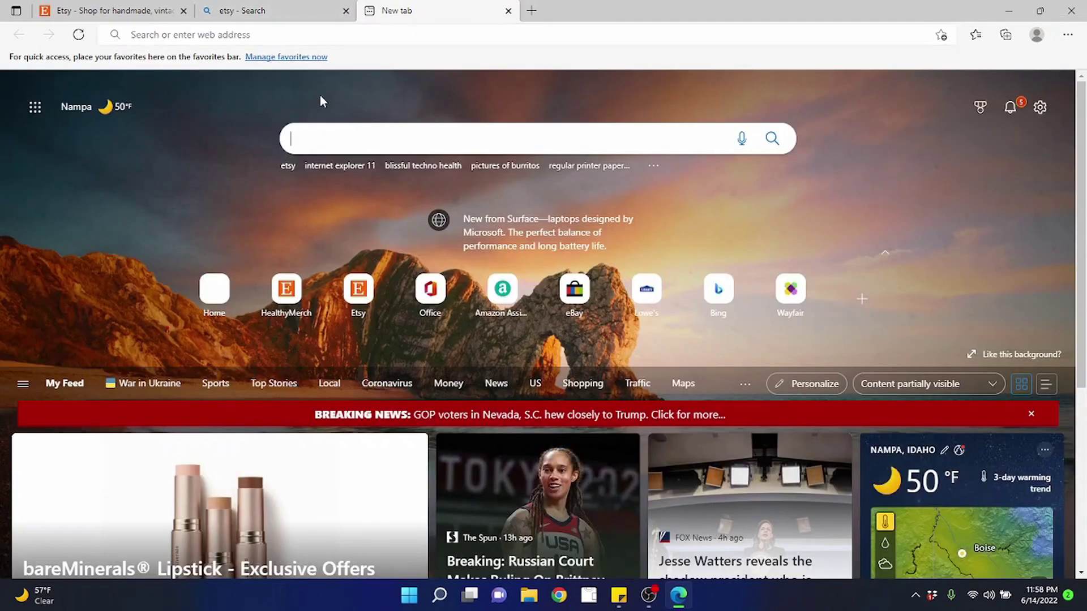
Go straight to blizzard.com from the address bar
click(237, 35)
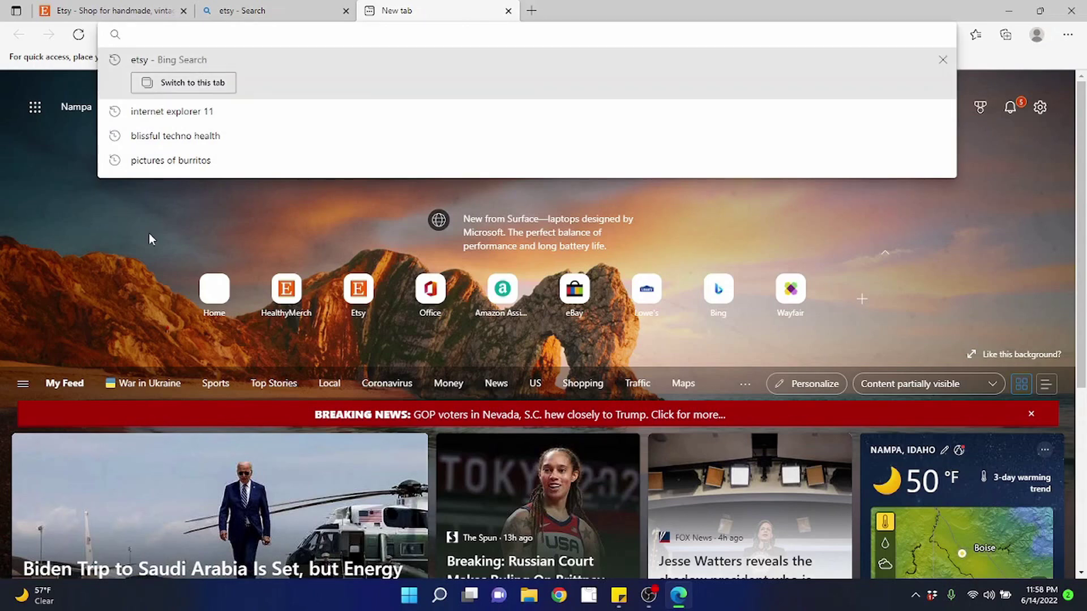
text(blizzard.com)
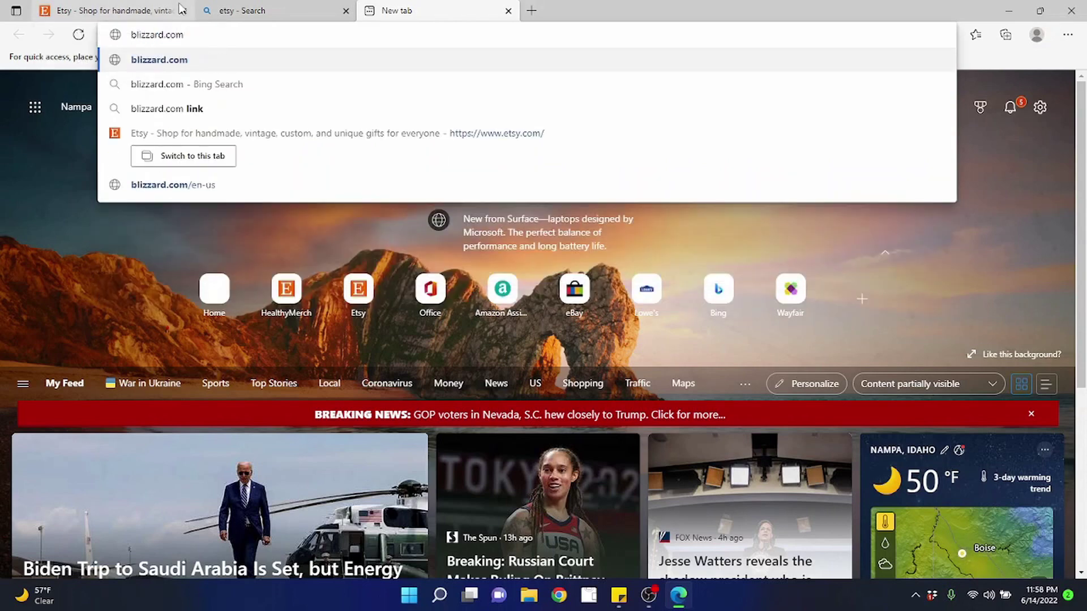
key(Return)
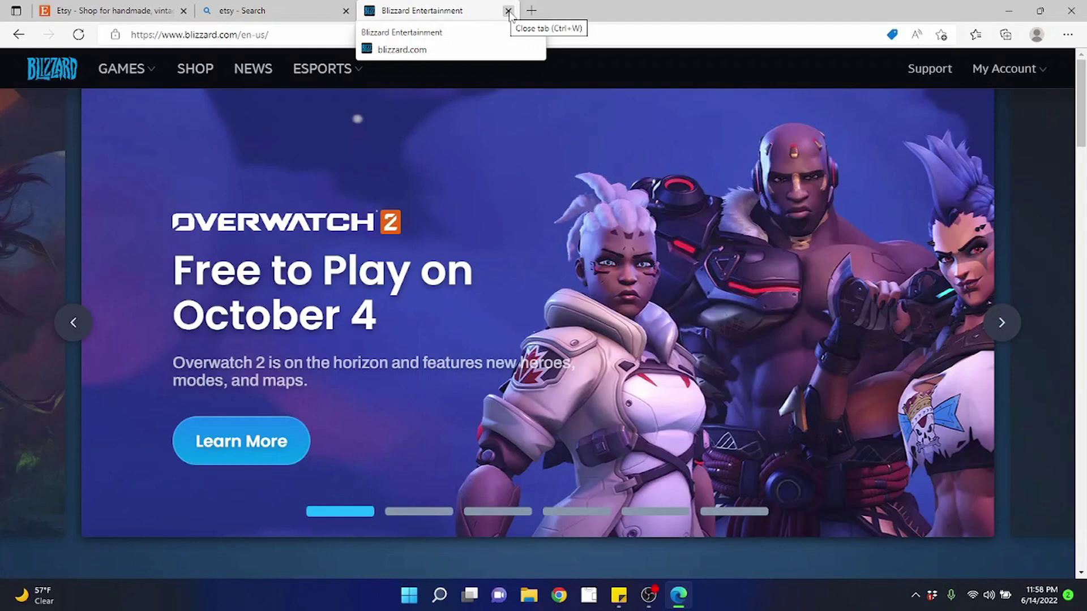
Close the Blizzard tab and search Bing for 'blizzard', scrolling through the results
click(508, 13)
click(219, 78)
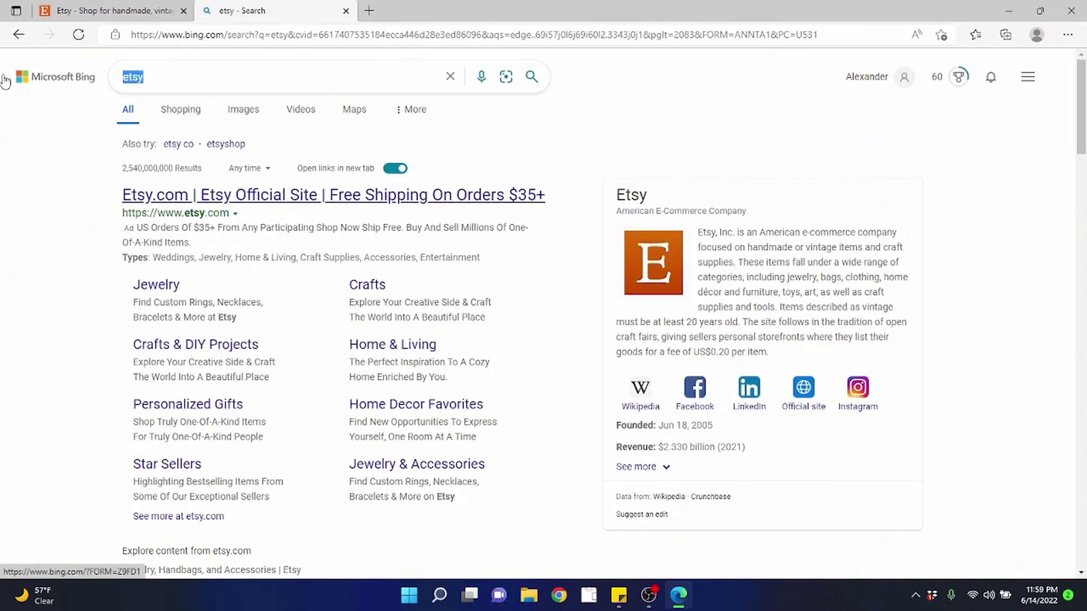
text(blizzard)
key(Return)
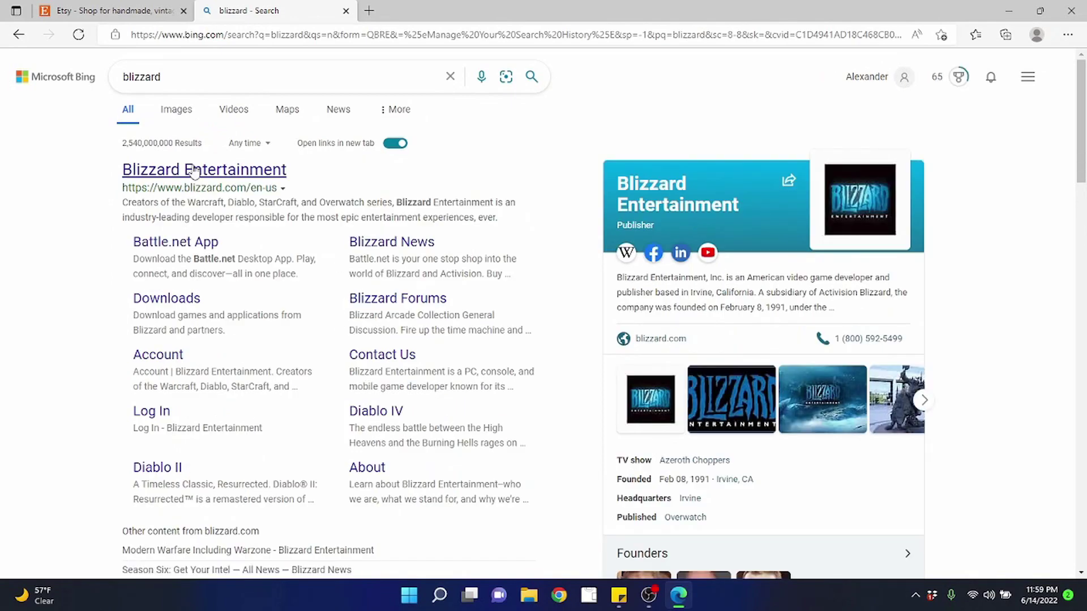
scroll(226, 227, down, 4)
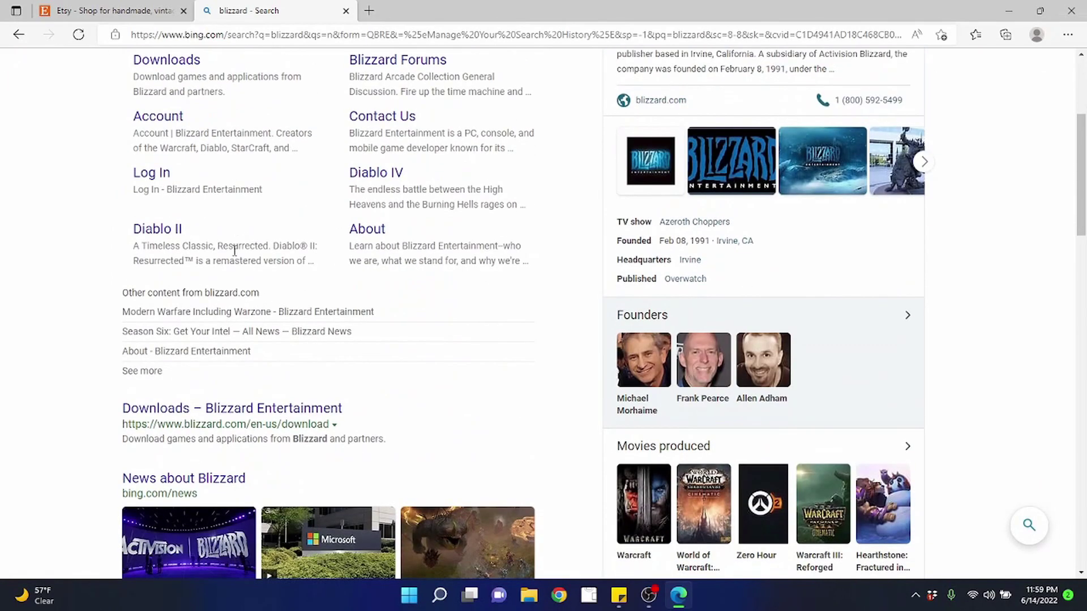
scroll(234, 250, up, 4)
scroll(278, 276, down, 12)
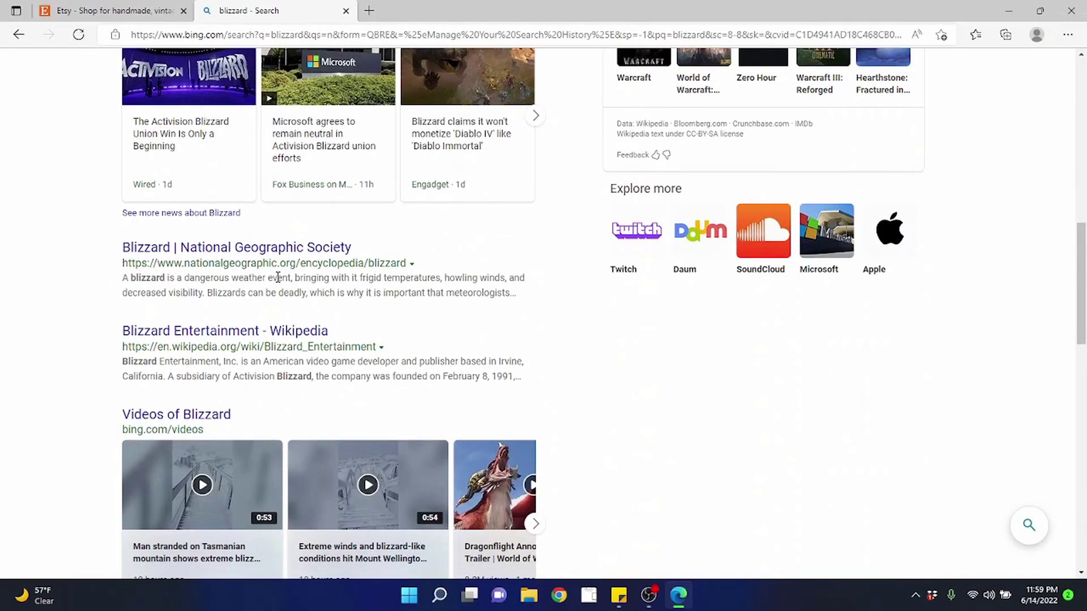
scroll(277, 277, down, 15)
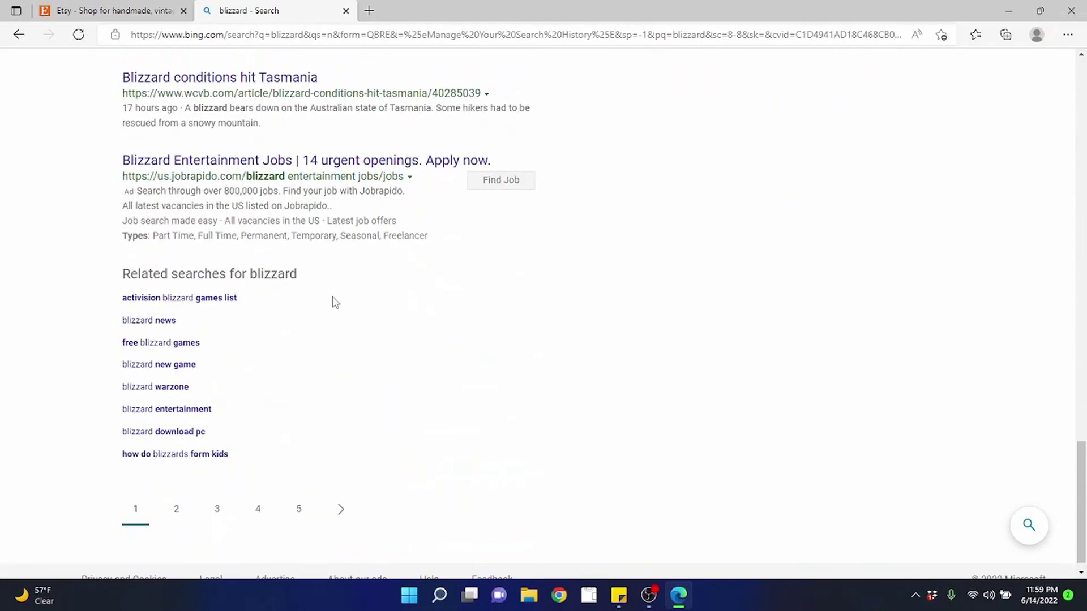
scroll(334, 306, up, 20)
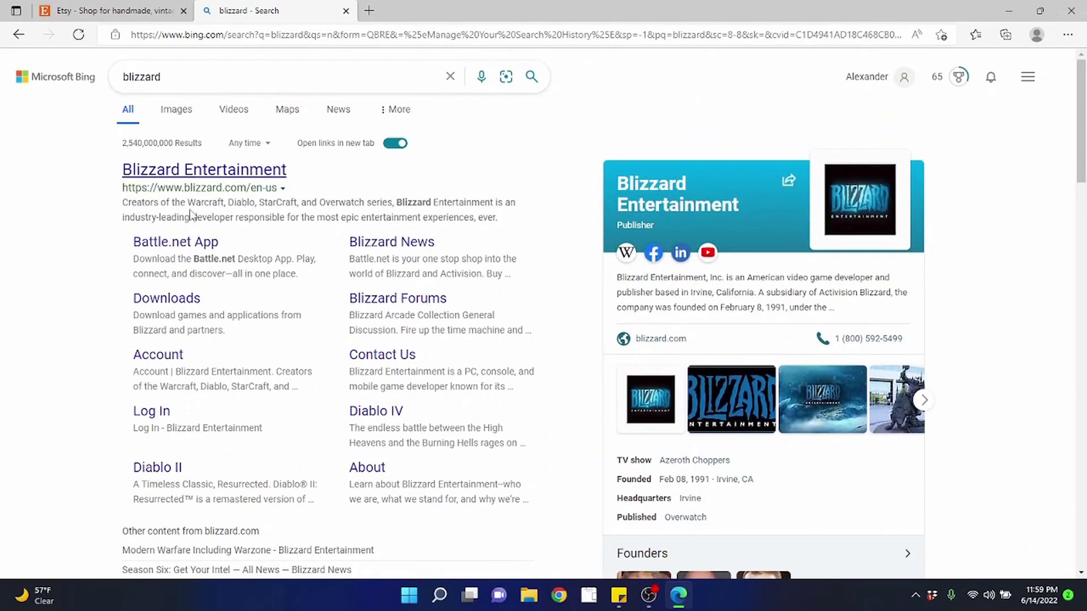
Browse the Bing image results for blizzard, then close that tab
click(179, 113)
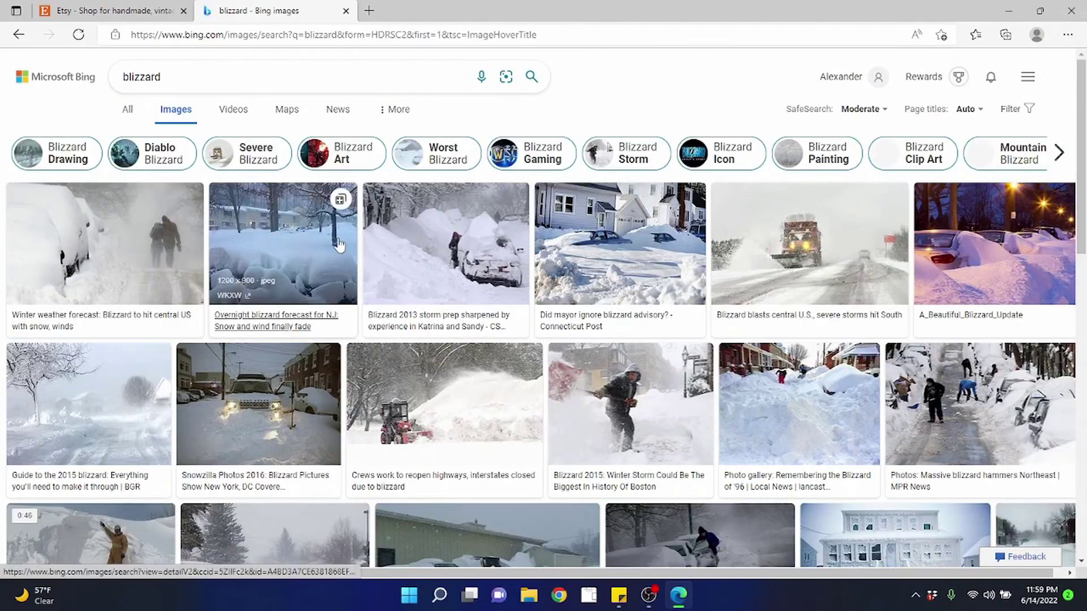
scroll(515, 369, down, 2)
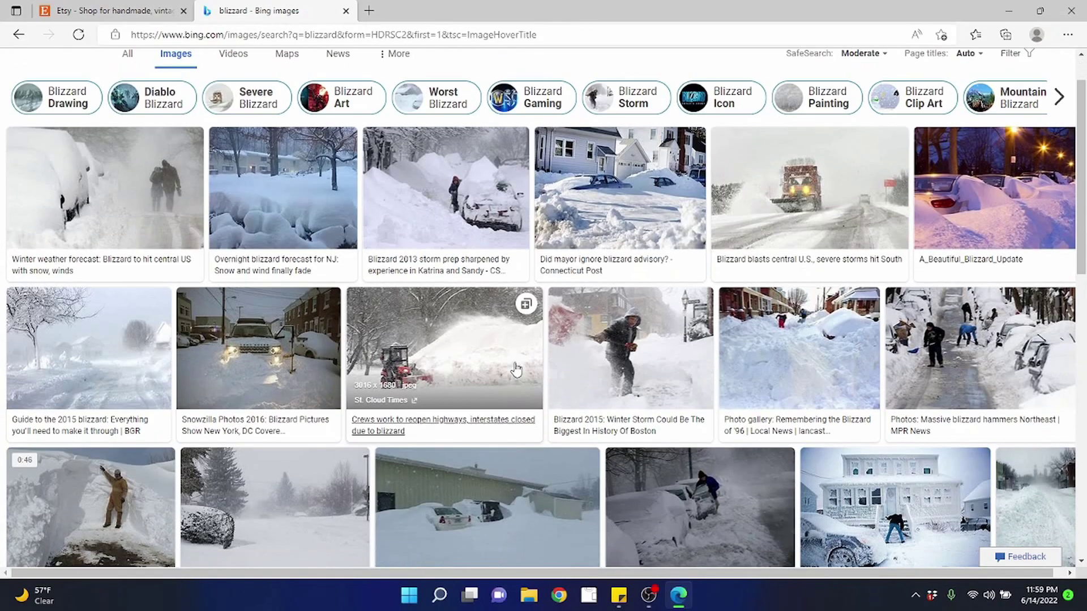
scroll(515, 369, down, 15)
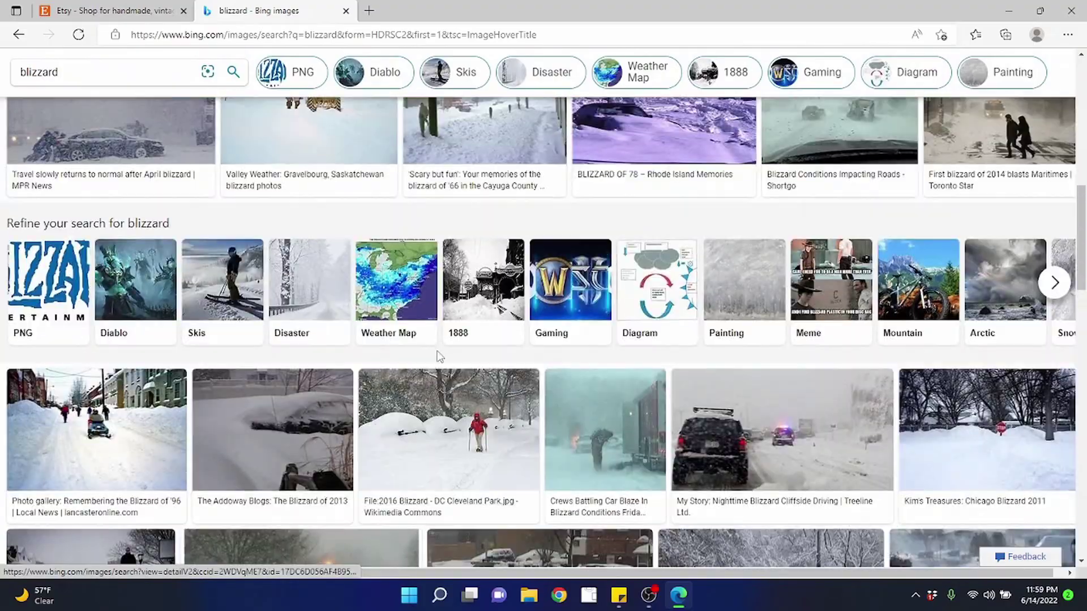
scroll(277, 374, up, 15)
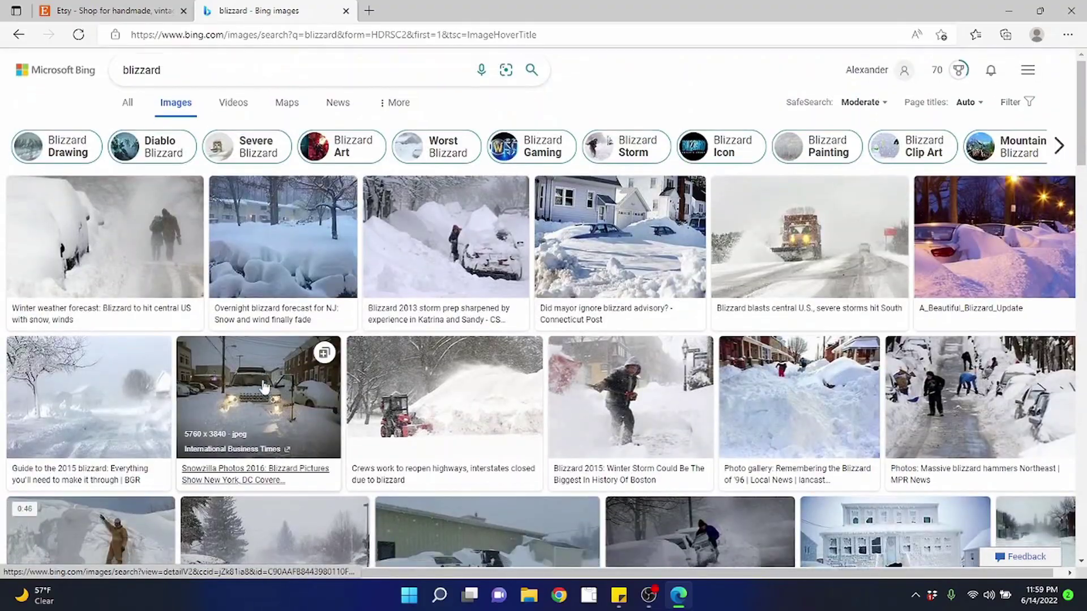
scroll(263, 387, down, 10)
scroll(310, 321, up, 3)
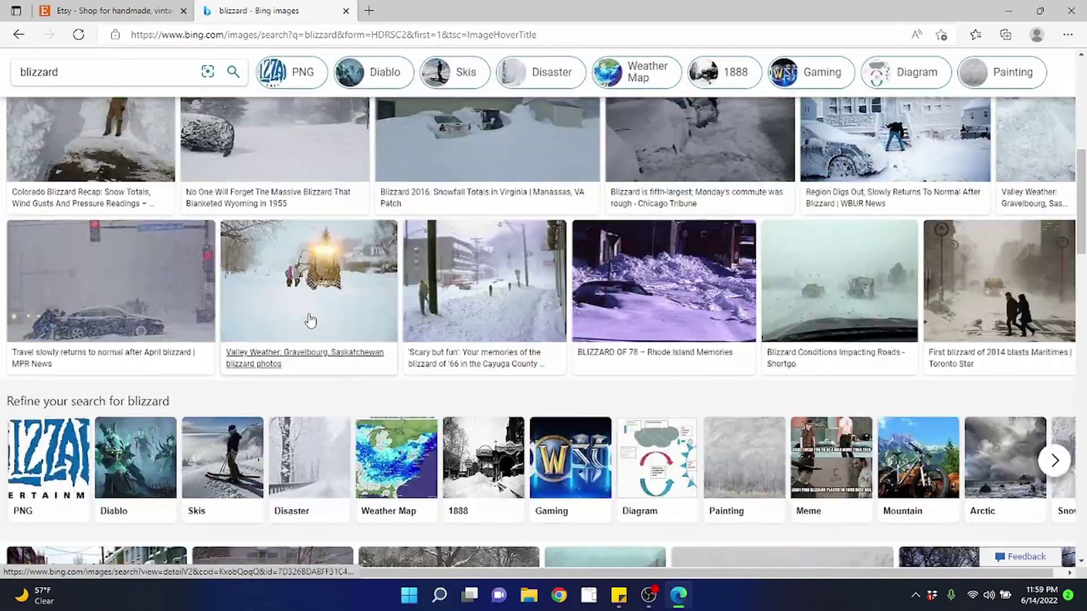
scroll(310, 321, up, 15)
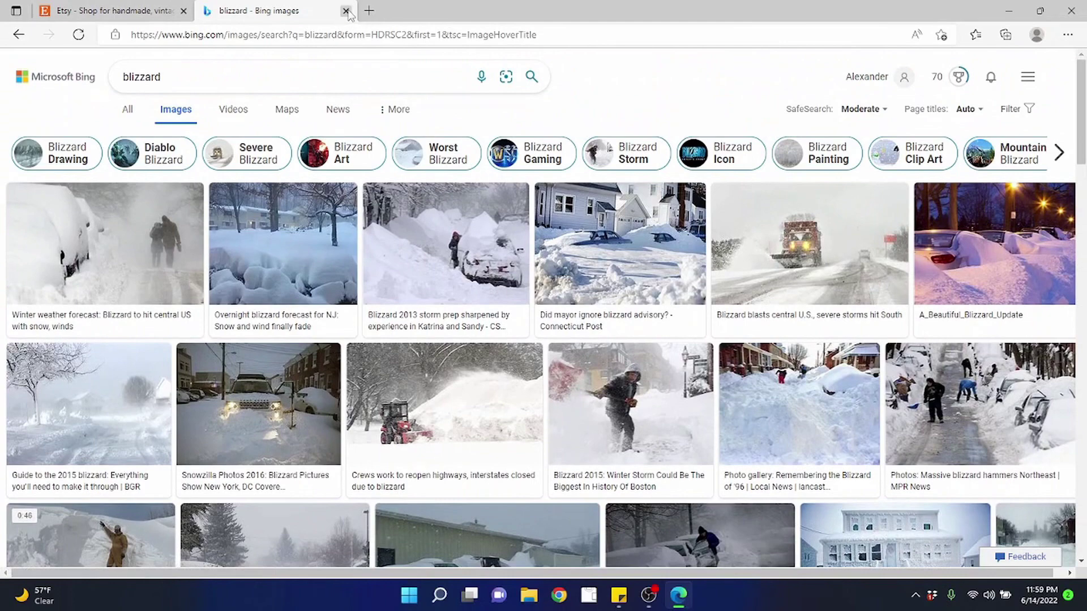
click(346, 10)
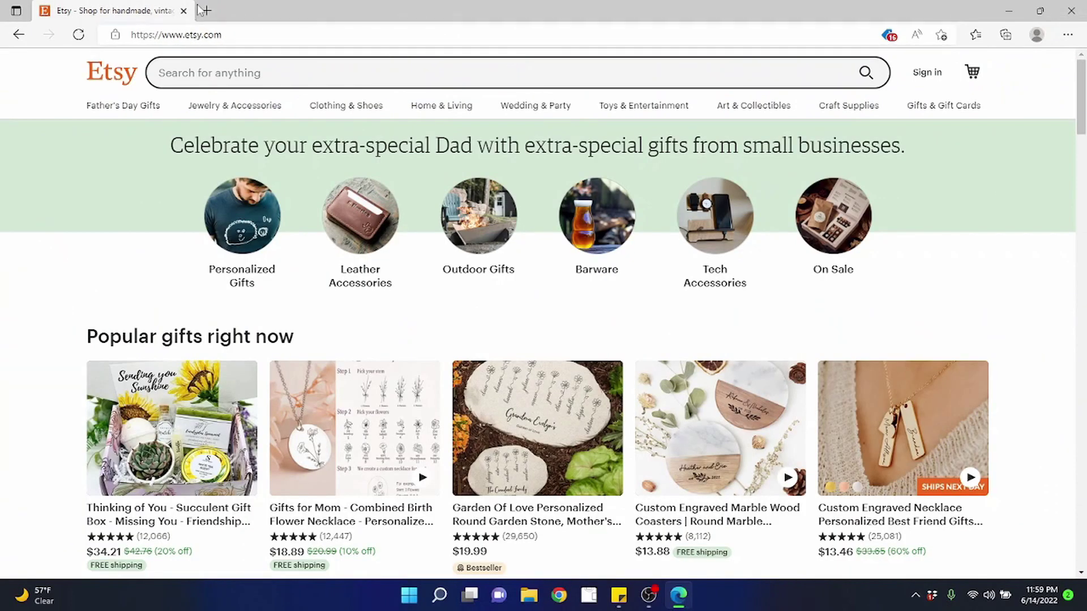
Open a new tab, check the Etsy tab, then close the new tab with Ctrl+W
click(204, 10)
click(214, 33)
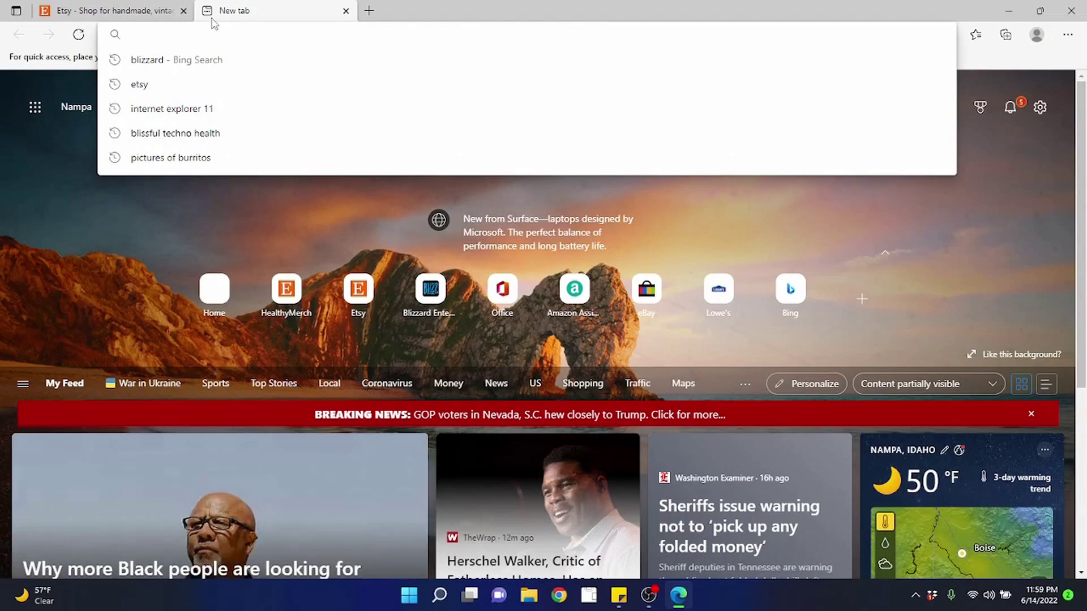
click(153, 12)
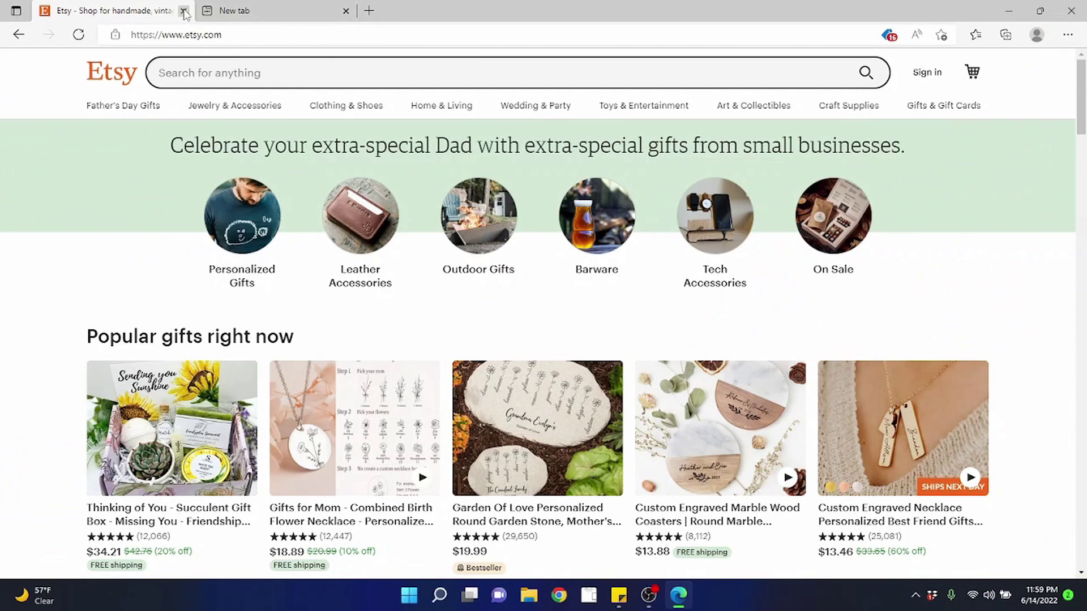
click(222, 13)
key(ctrl+w)
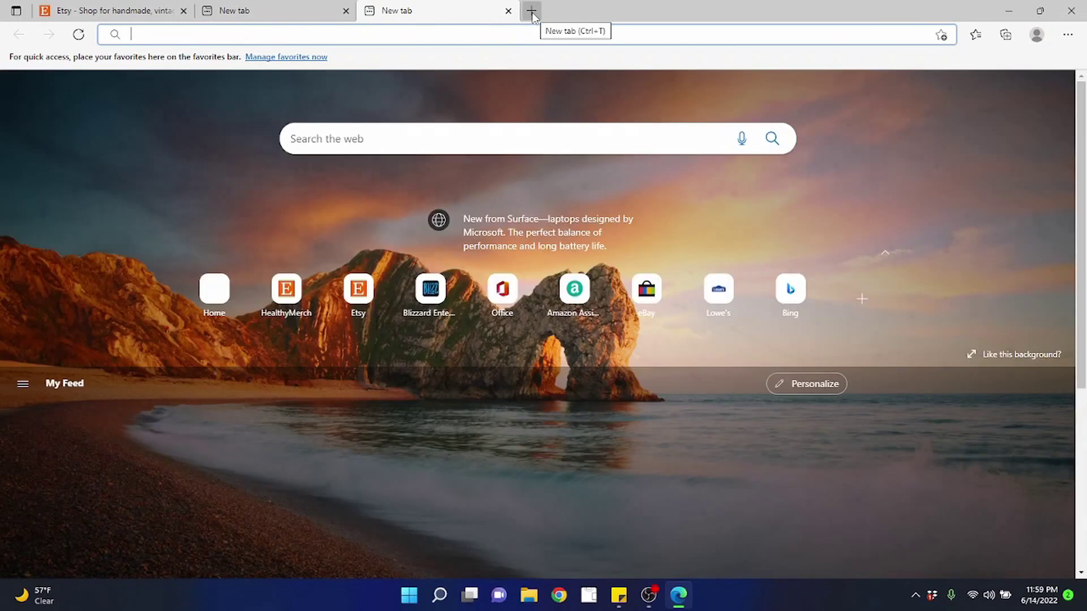
Open new tabs and load blizzard.com from the autocompleted 'blizz'
click(532, 12)
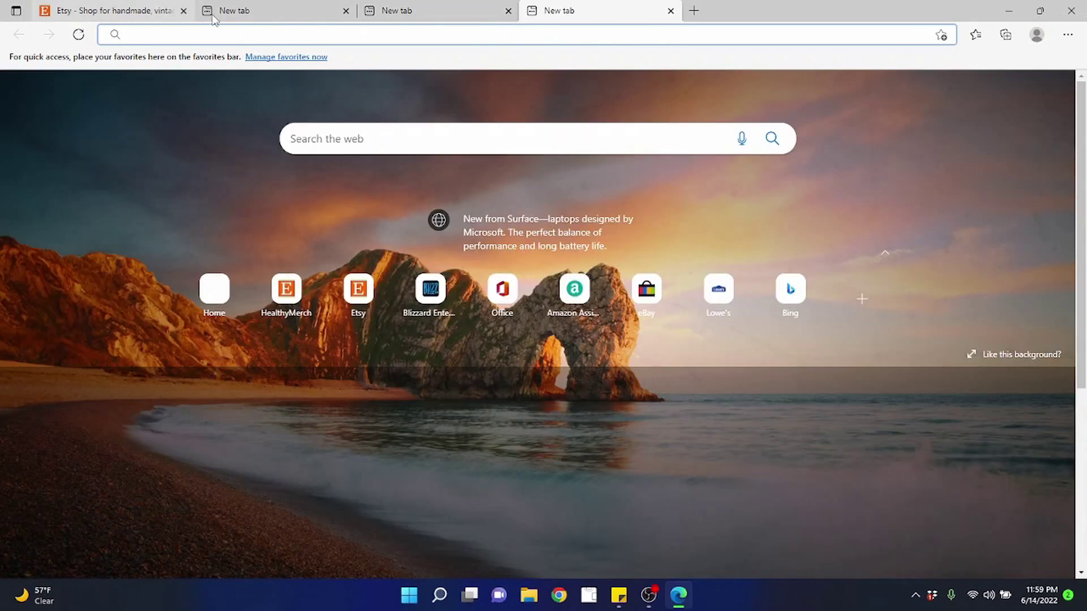
click(226, 15)
click(239, 34)
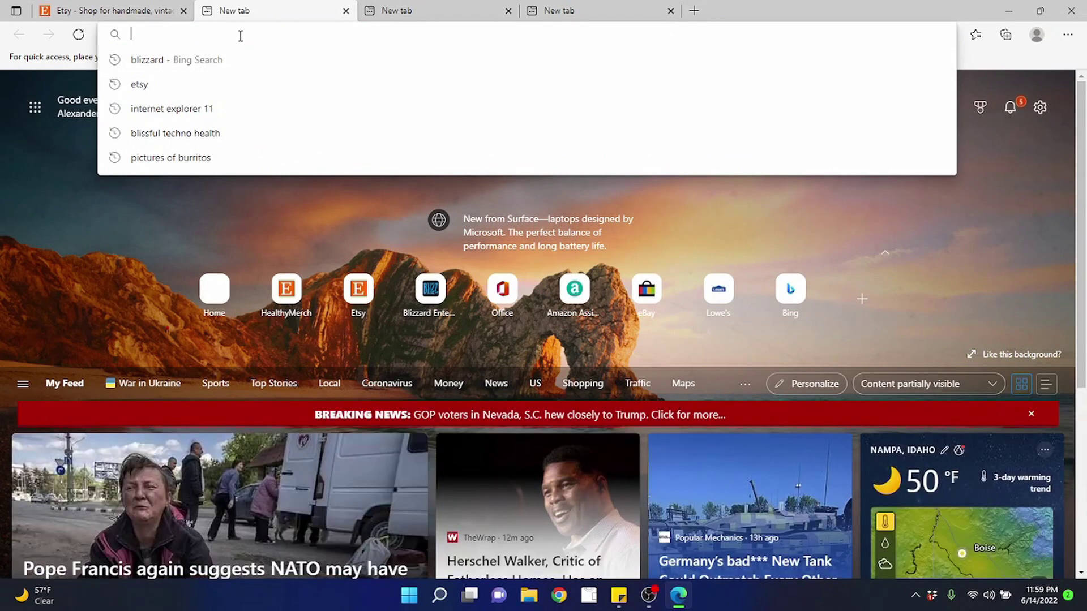
text(blizzard)
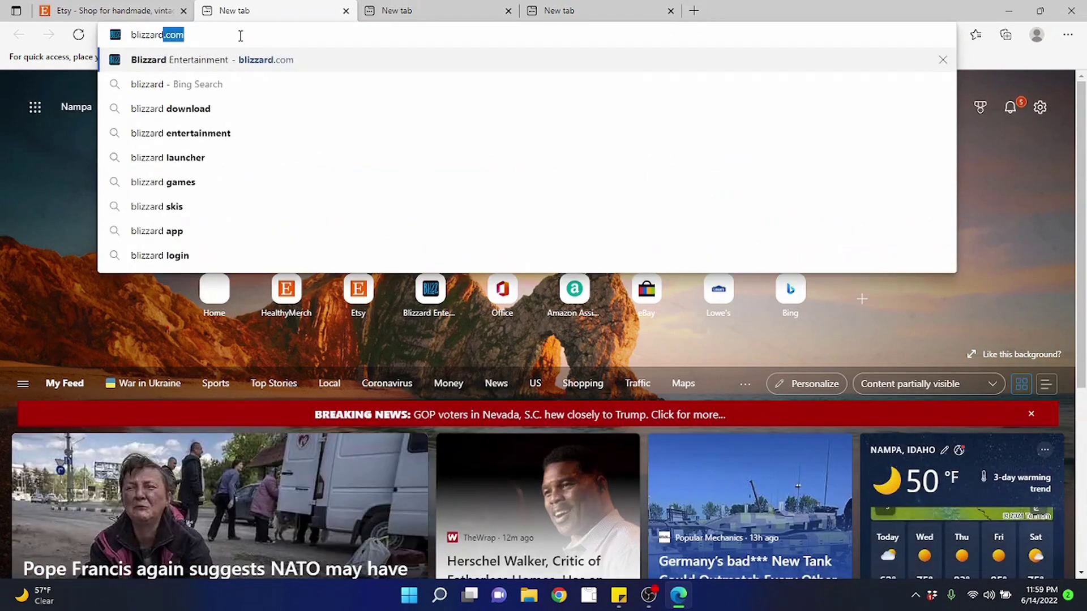
key(Return)
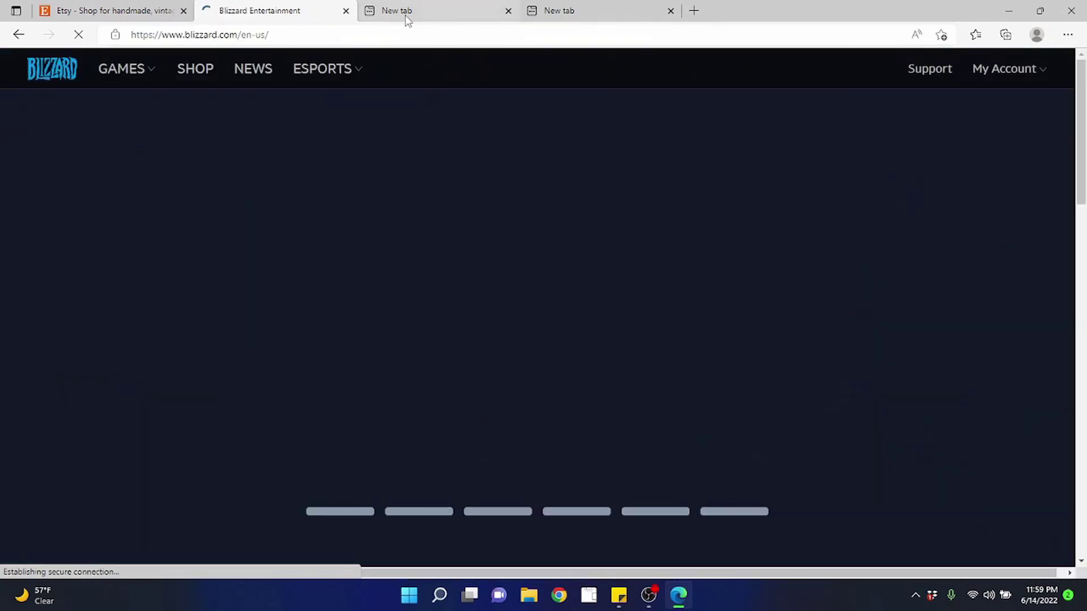
Open google.com and outlook.live.com directly in the remaining blank tabs
click(406, 17)
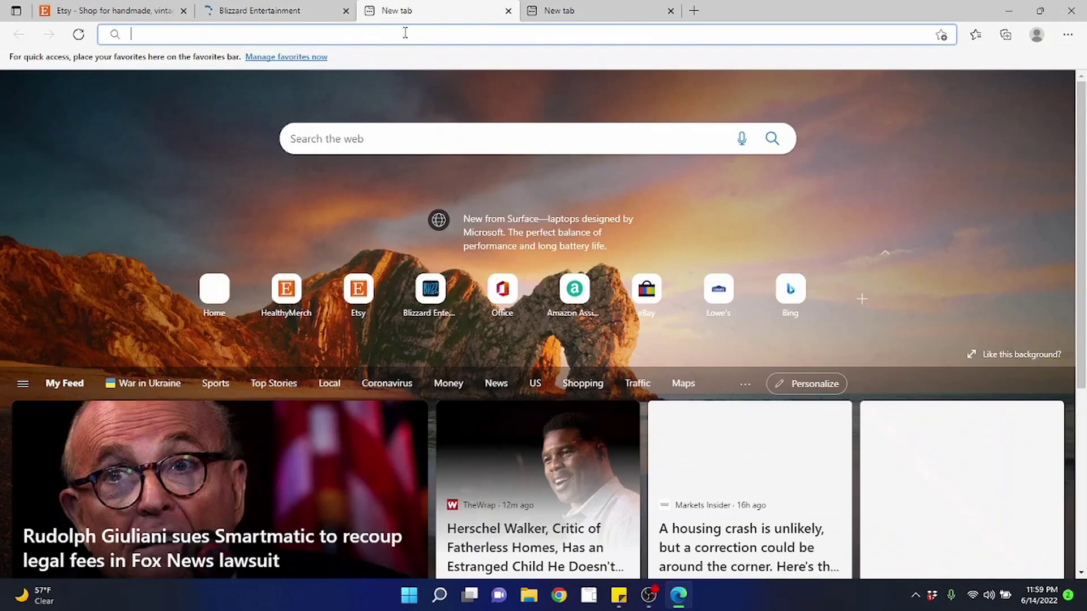
click(405, 34)
text(google.com)
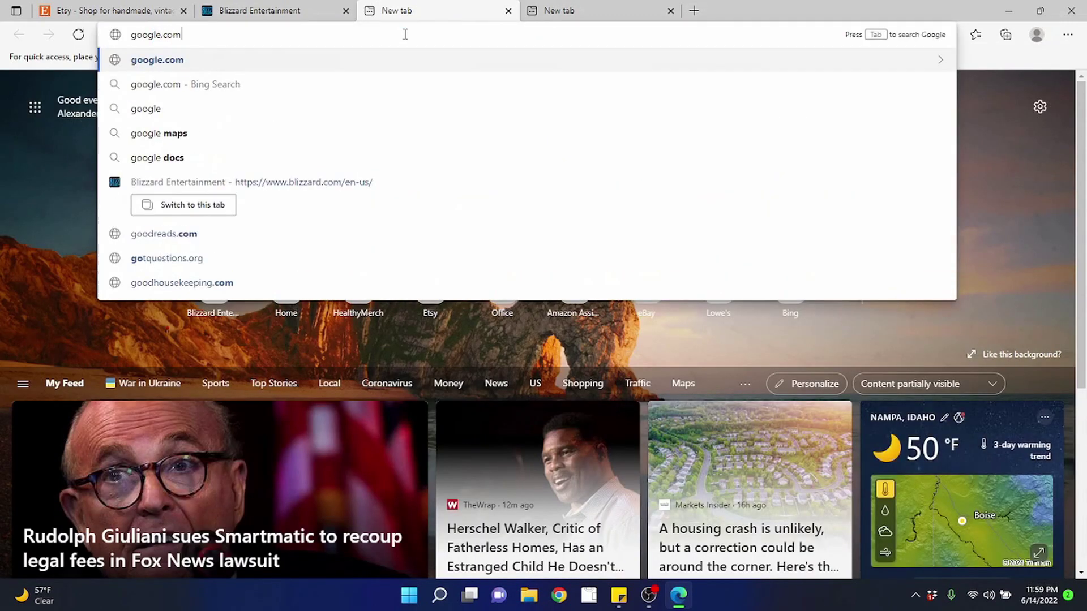
key(Return)
click(601, 17)
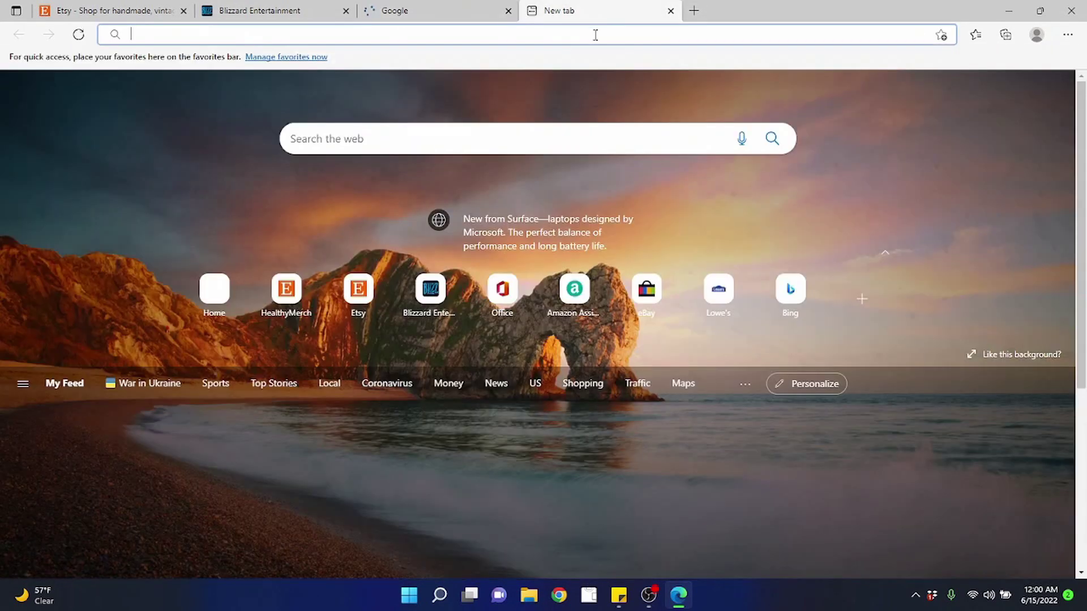
click(594, 35)
text(outlook.live.com)
key(Return)
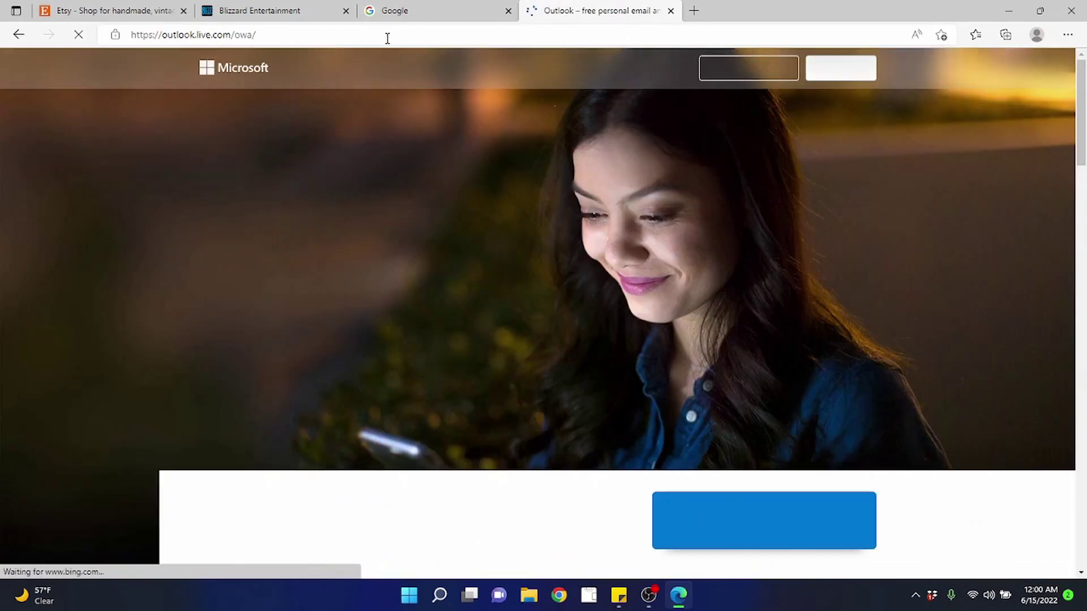
Close the Outlook, Google and Blizzard tabs, leaving Etsy plus one fresh new tab
click(270, 15)
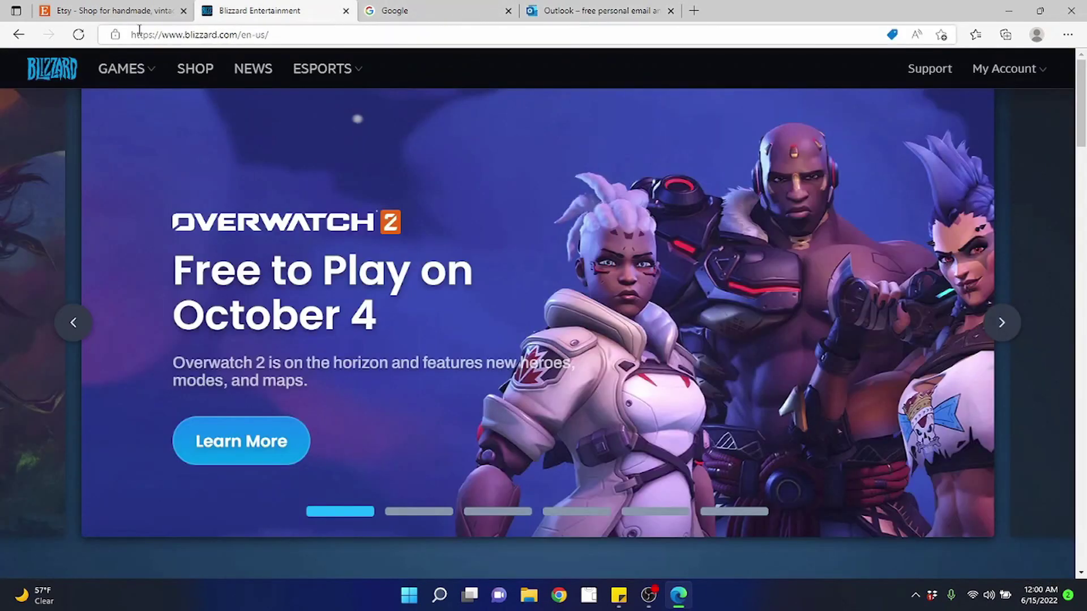
click(136, 20)
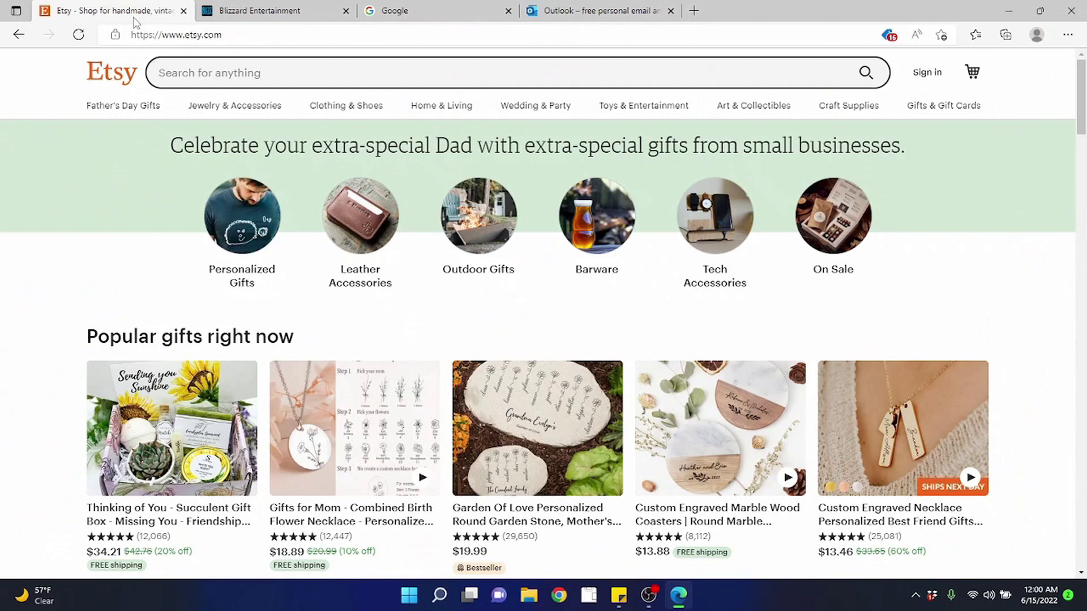
click(670, 13)
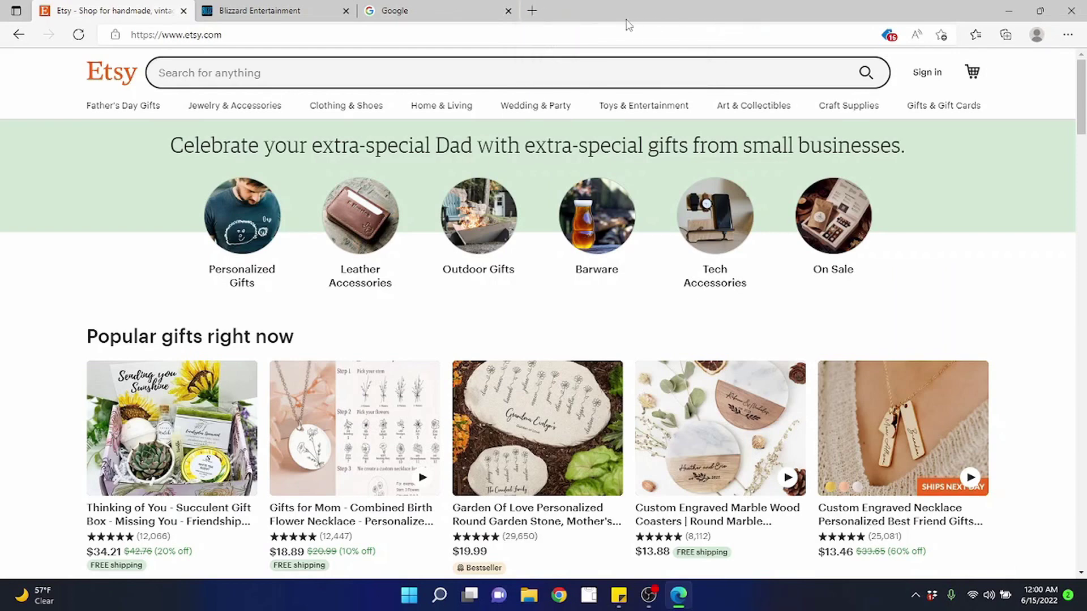
click(530, 11)
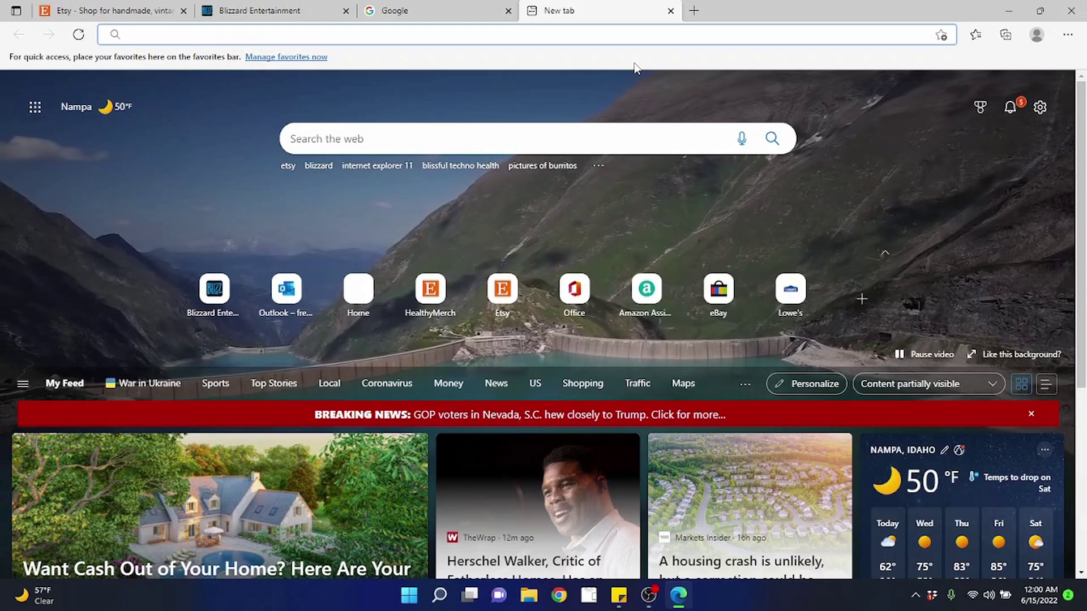
click(670, 11)
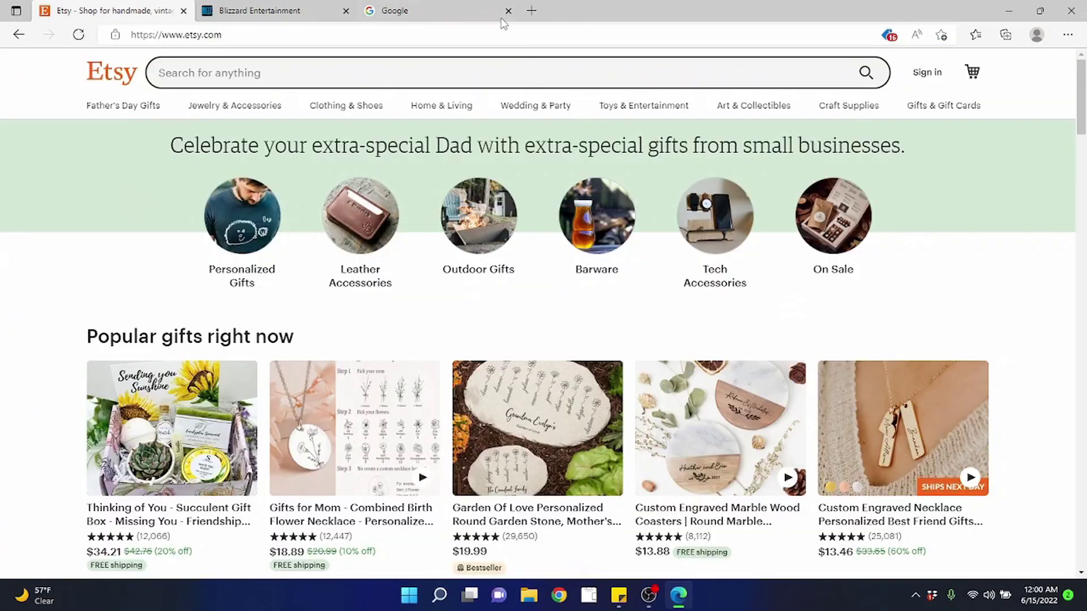
click(508, 11)
click(346, 11)
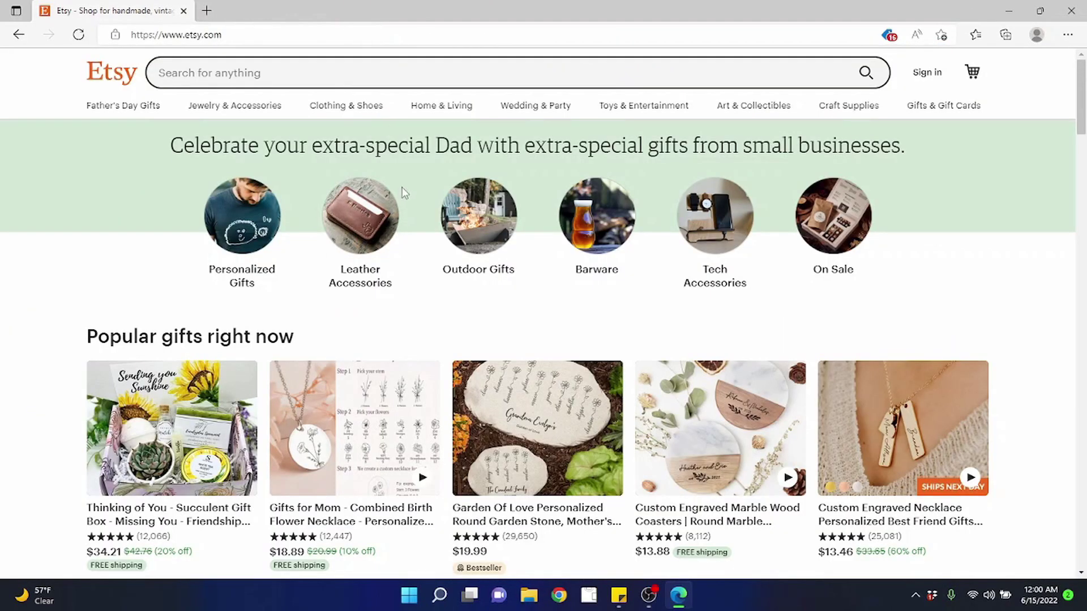
click(207, 9)
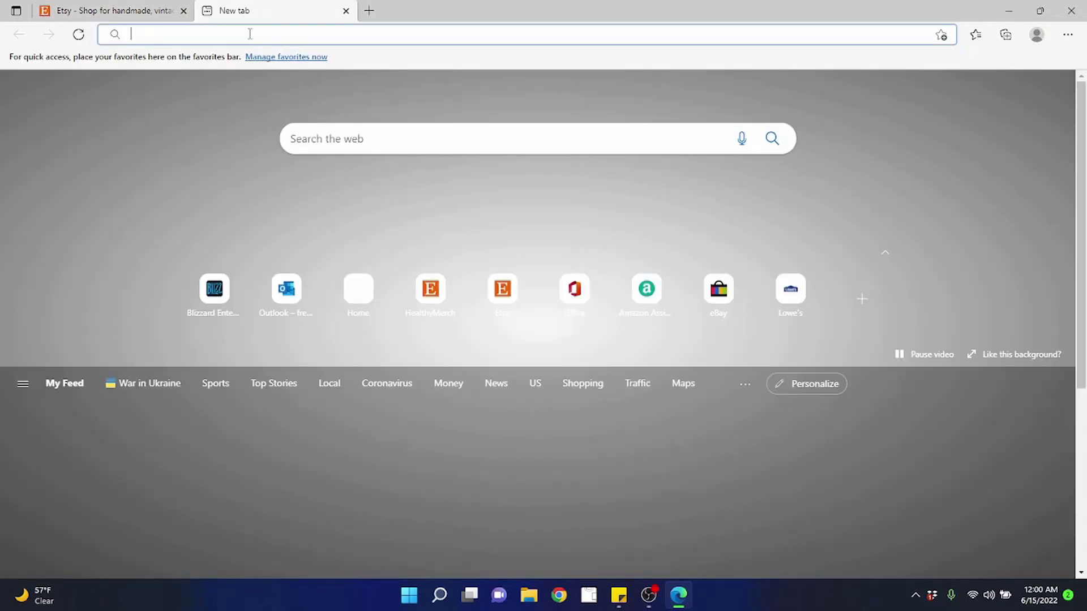
Search for etsy.com from the new-tab page's Search the web box
click(292, 41)
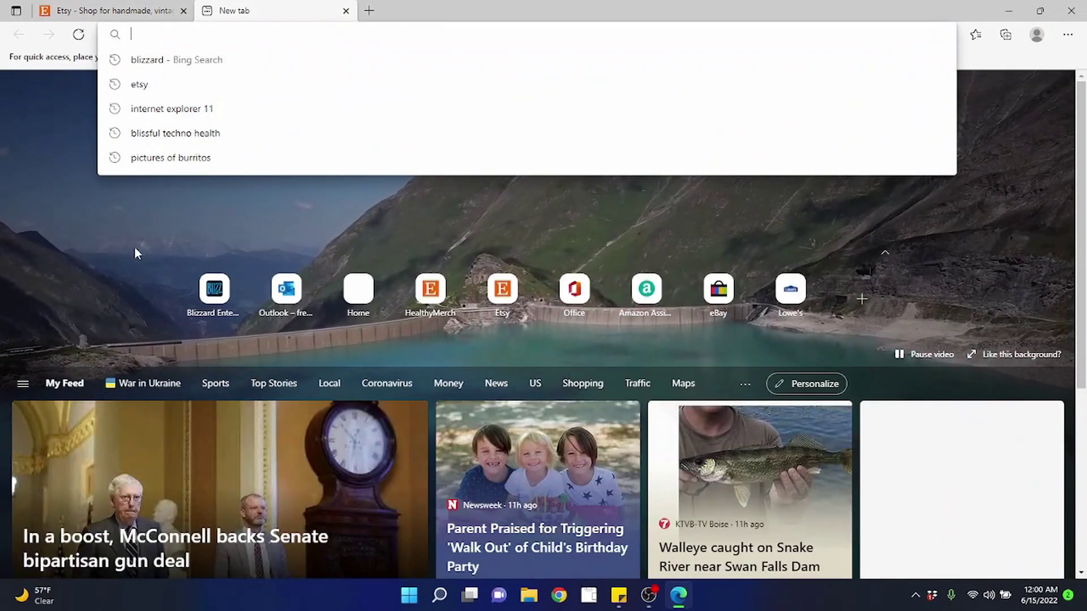
click(105, 253)
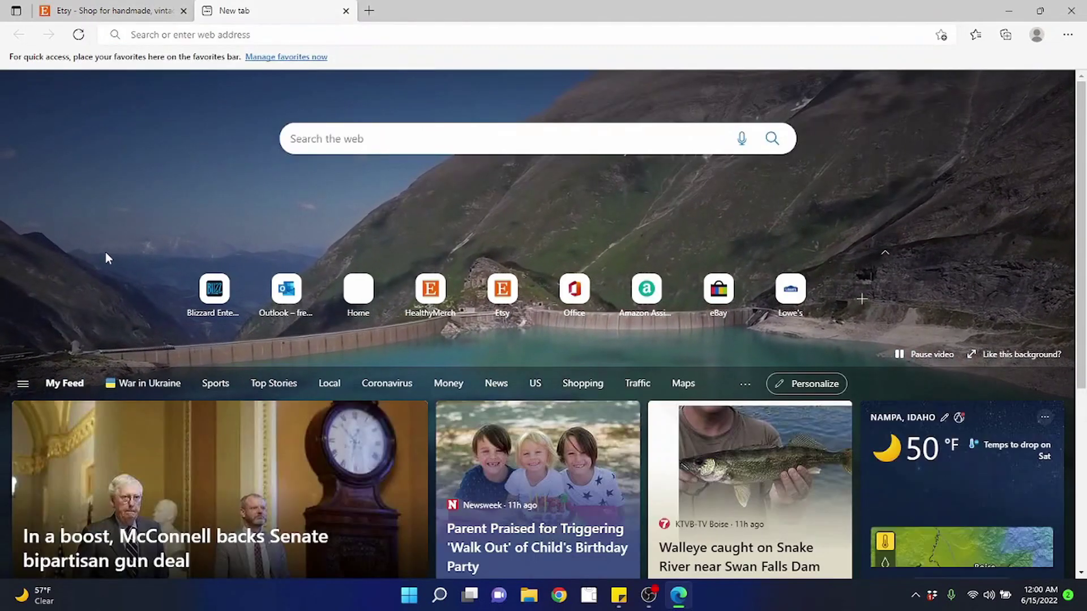
click(365, 137)
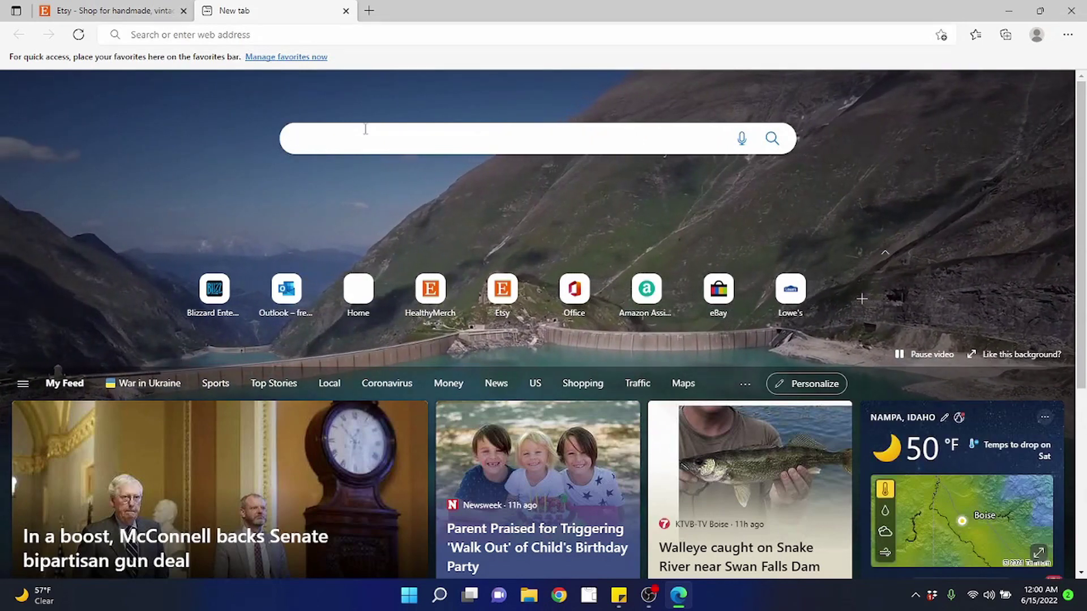
text(etsy.com)
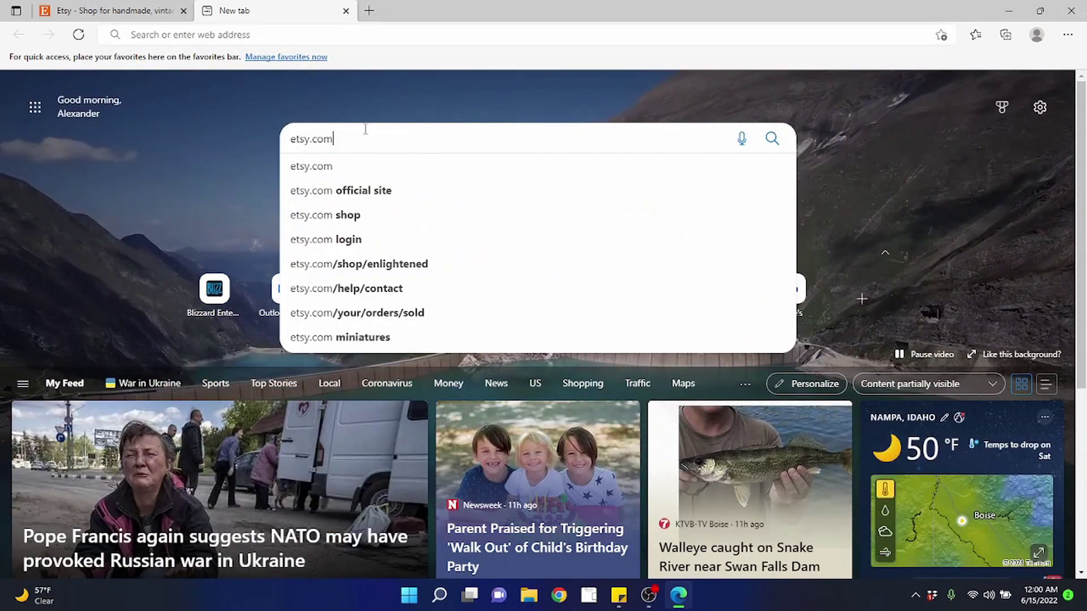
key(Return)
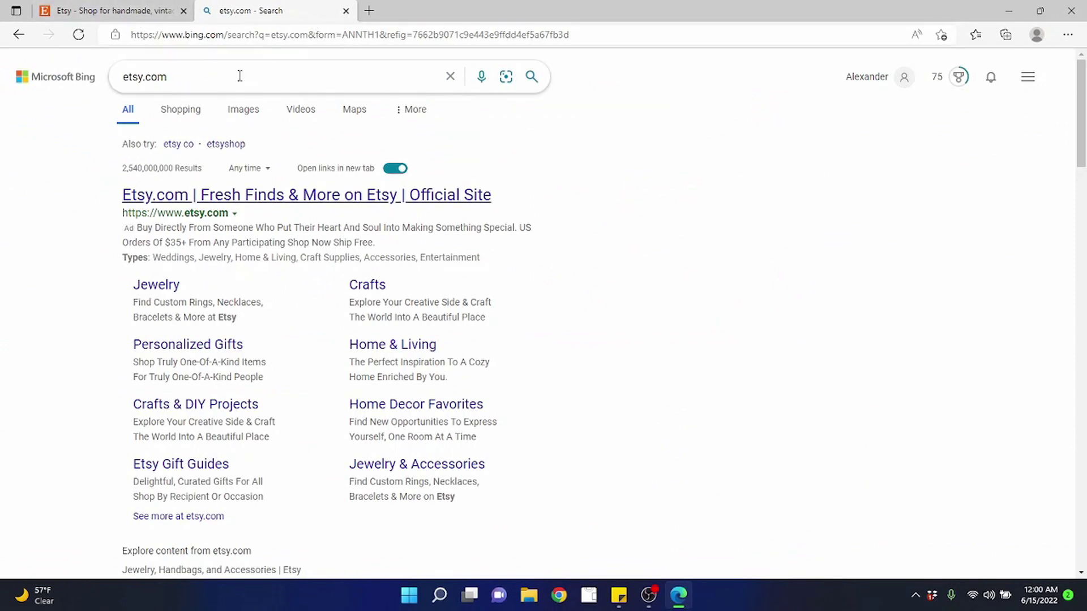
Repeat the etsy.com search from search history in another tab, then open one more tab
click(368, 10)
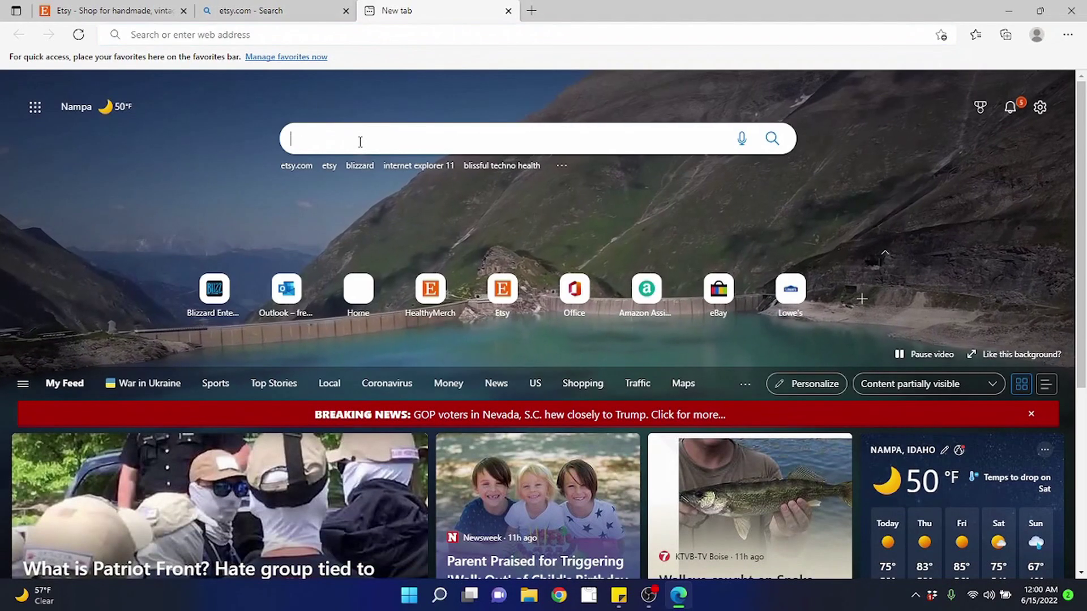
click(360, 141)
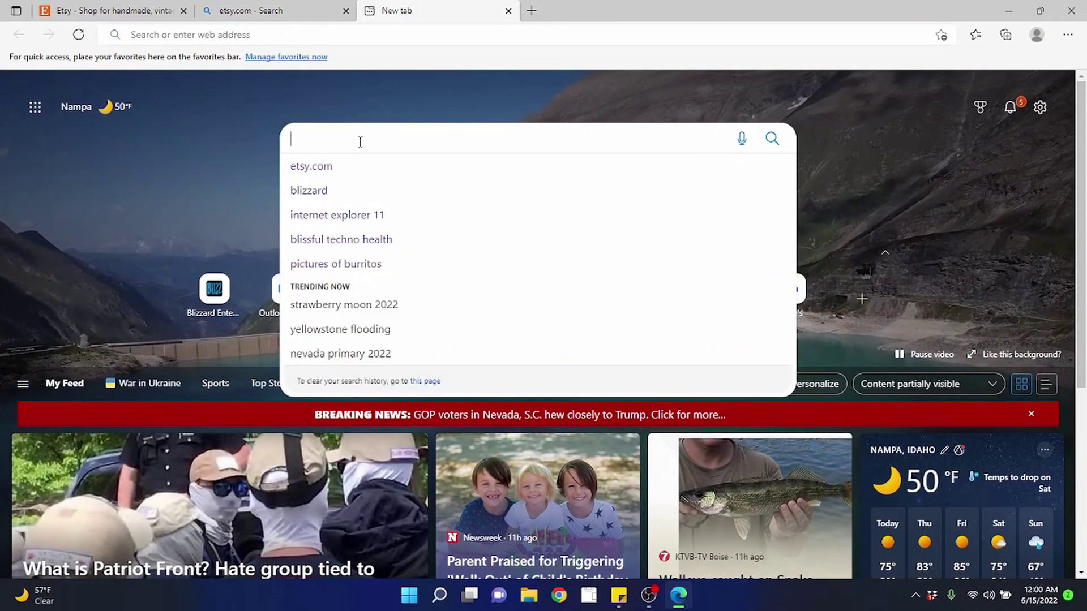
click(321, 170)
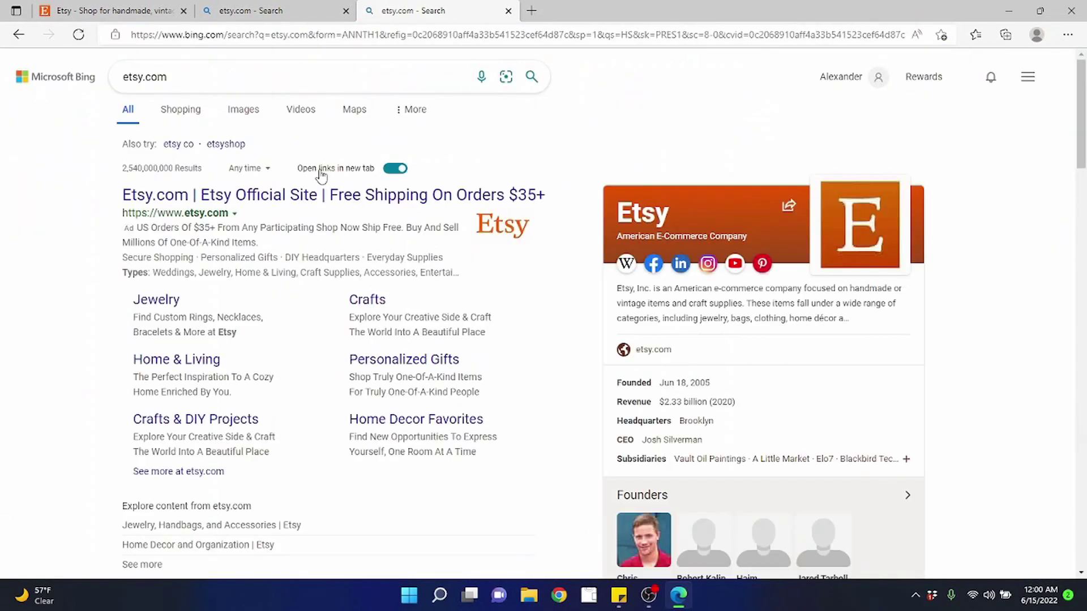
click(263, 20)
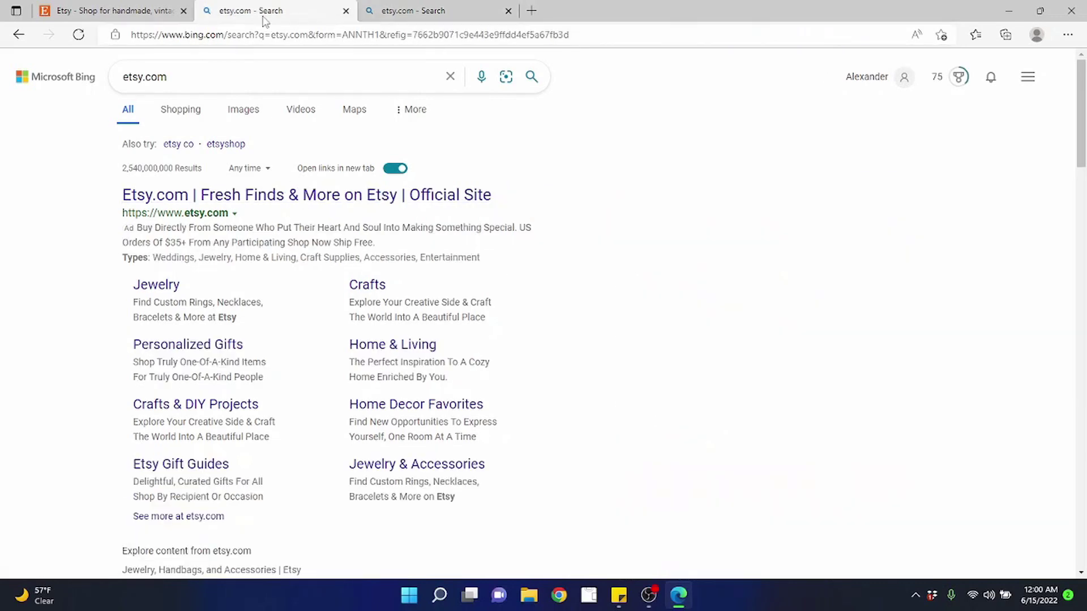
click(532, 11)
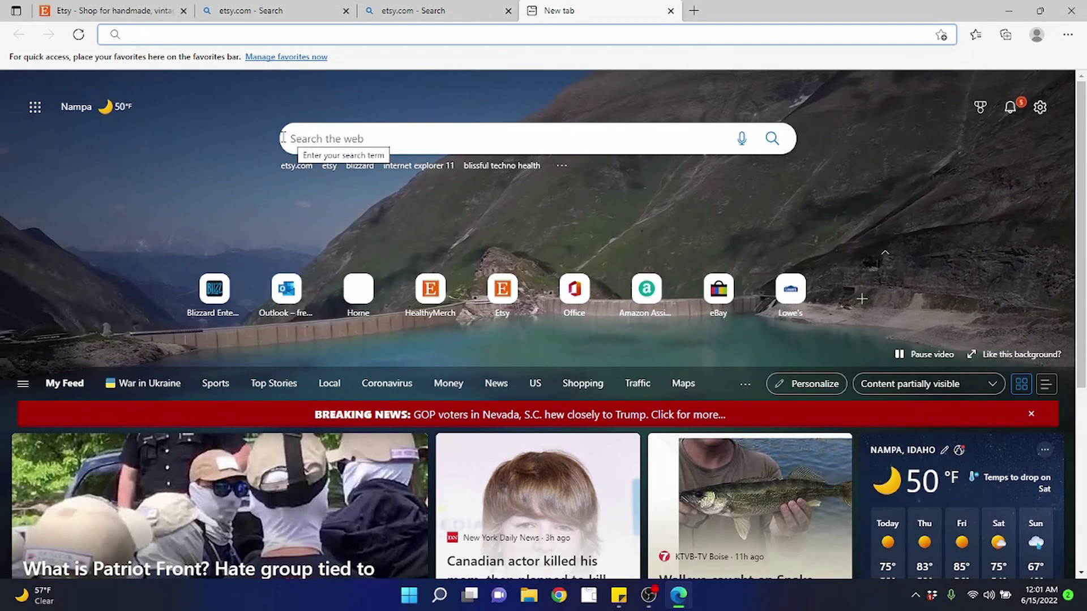
Search 'etsy' on Bing, then replace the address with etsy.com to open the site
click(189, 34)
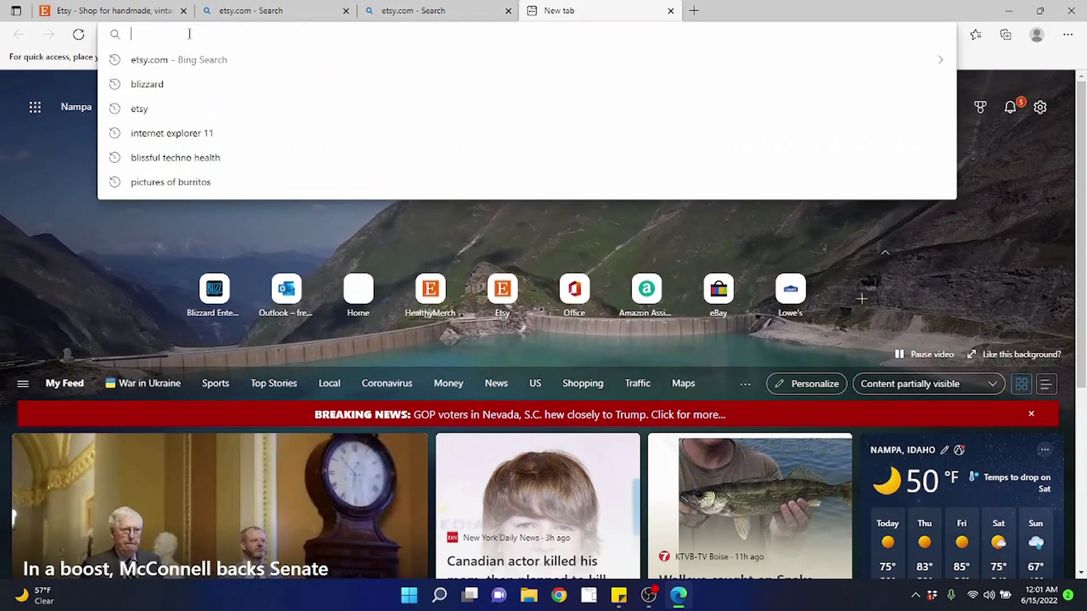
text(etsy)
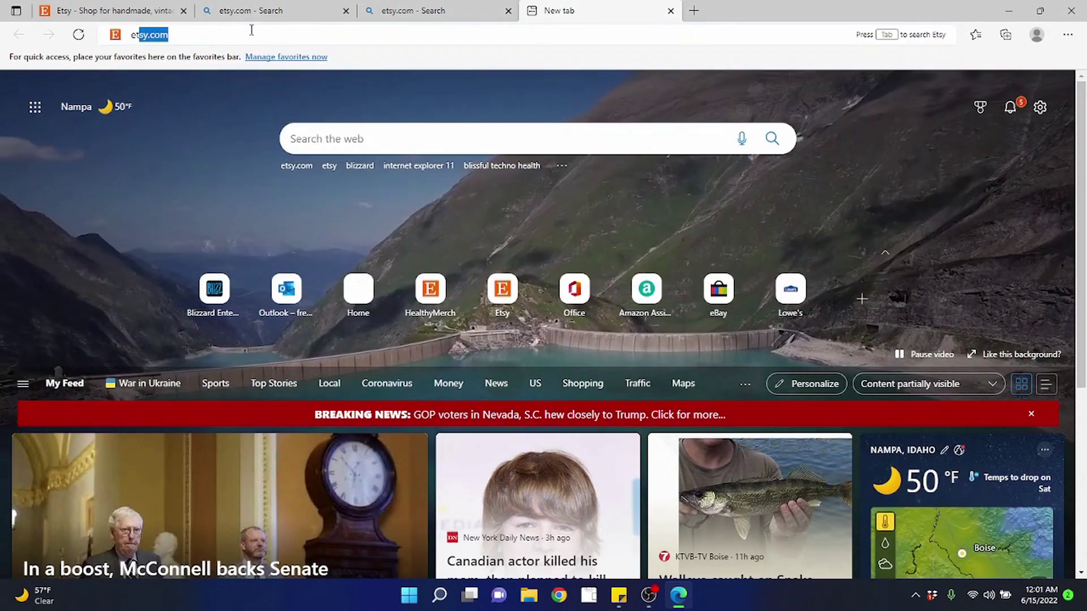
key(Delete)
key(Return)
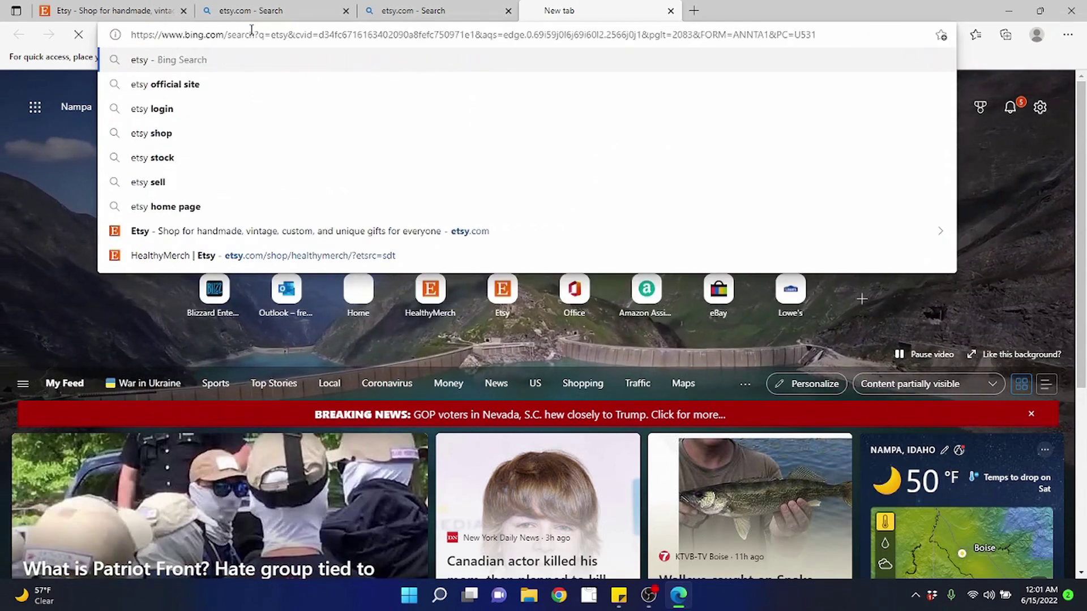
click(632, 35)
text(etsycl)
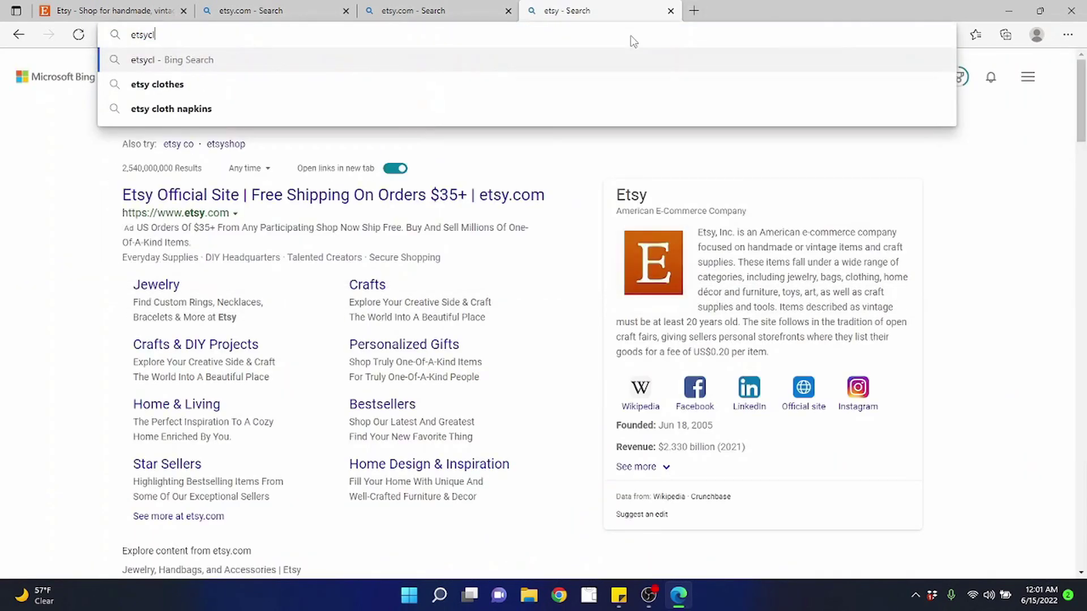
key(BackSpace)
key(BackSpace)
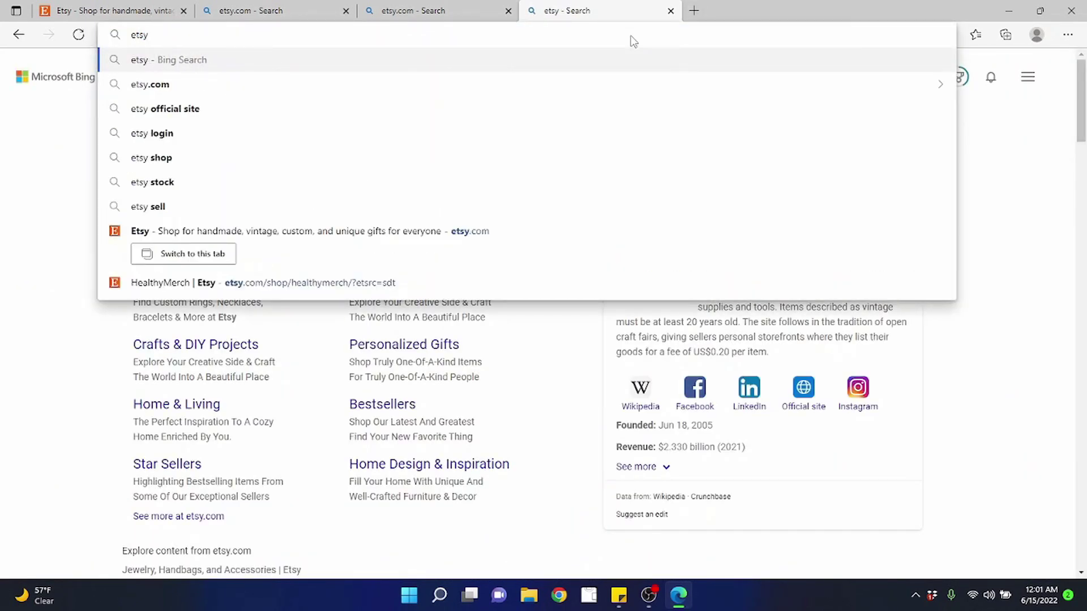
text(.com)
key(Return)
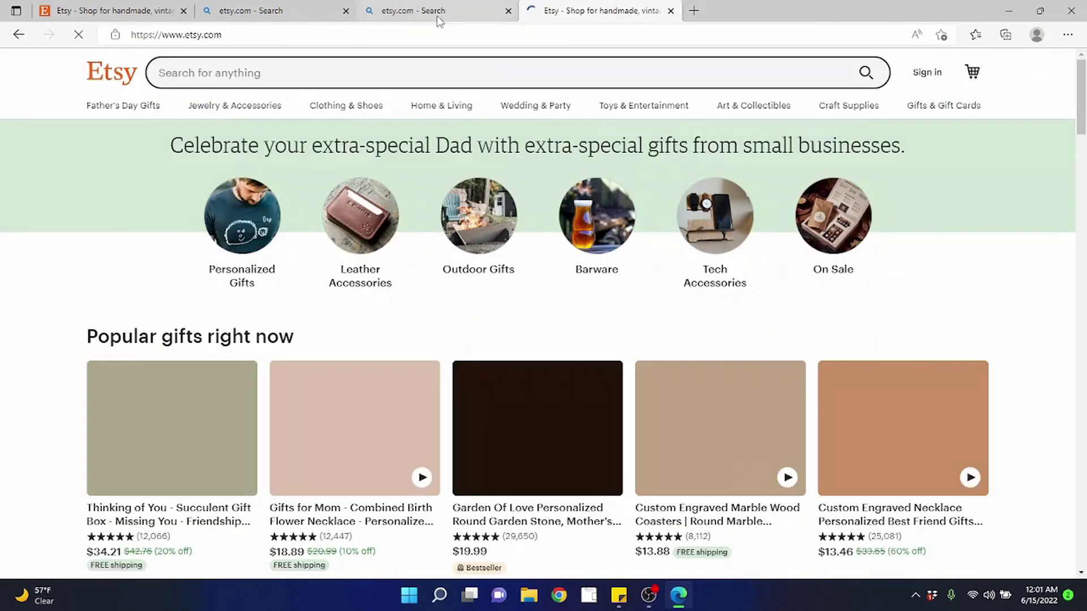
Close the extra Bing results tab and the duplicate Etsy tab, then open a new tab
click(438, 21)
click(479, 34)
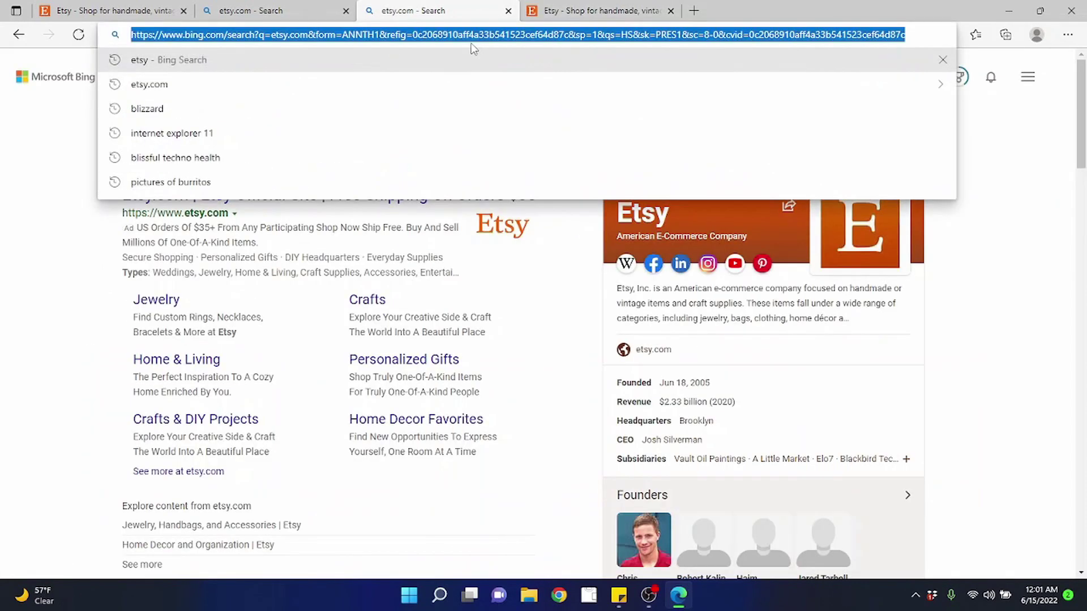
click(508, 11)
click(507, 12)
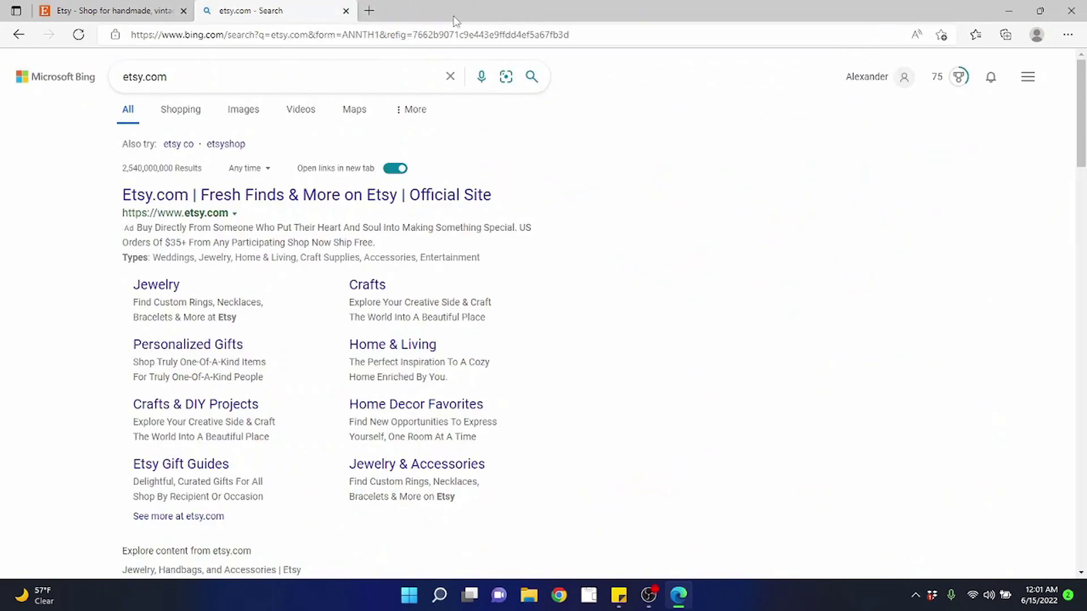
click(369, 11)
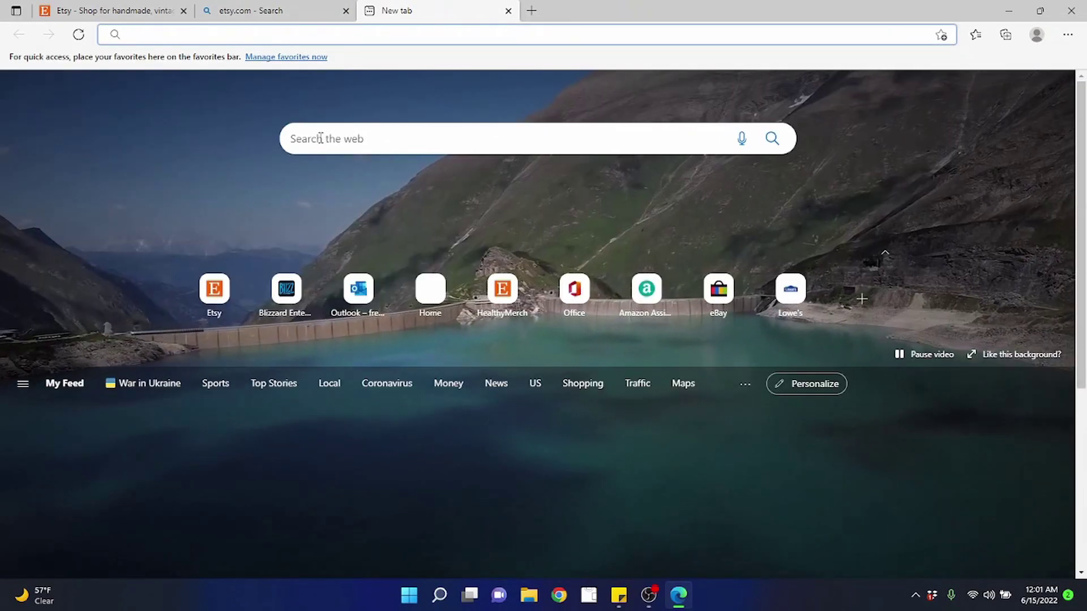
View the new tab's search suggestions, then close it and the Bing etsy.com tab
click(320, 138)
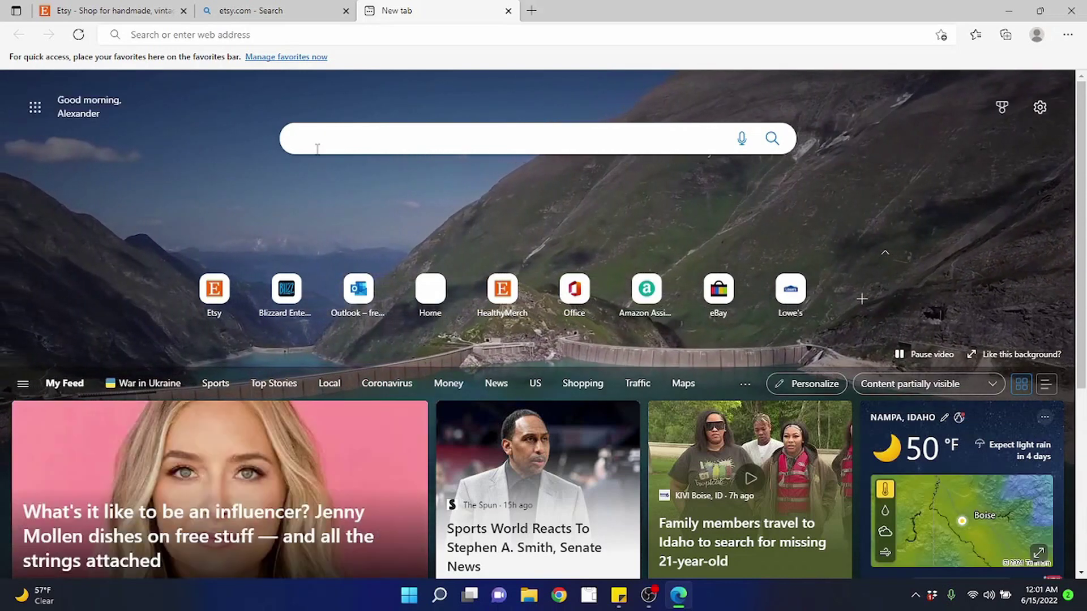
click(318, 148)
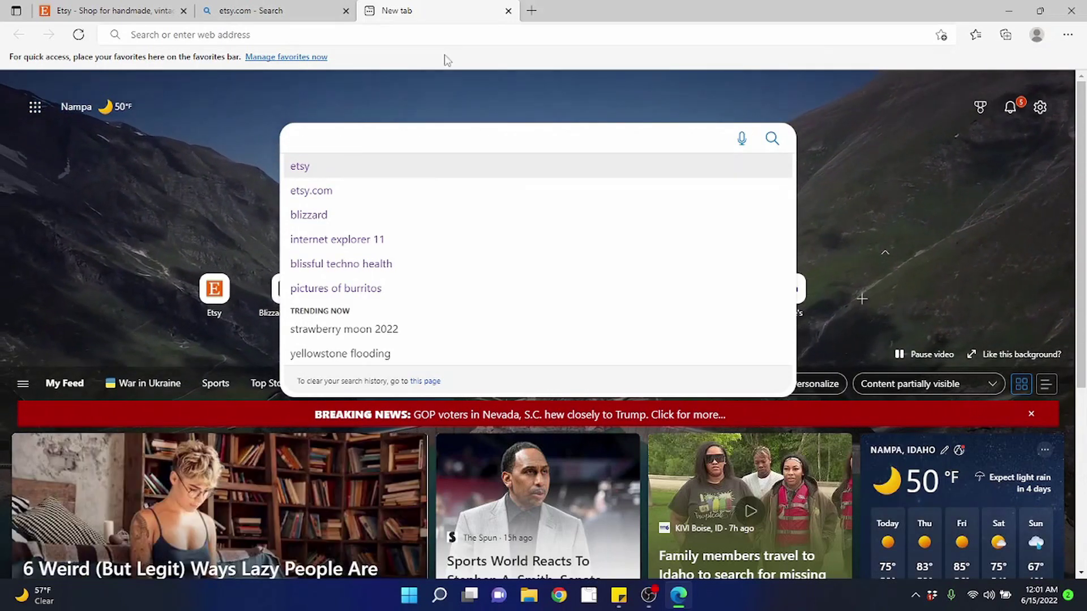
middle_click(438, 18)
click(346, 10)
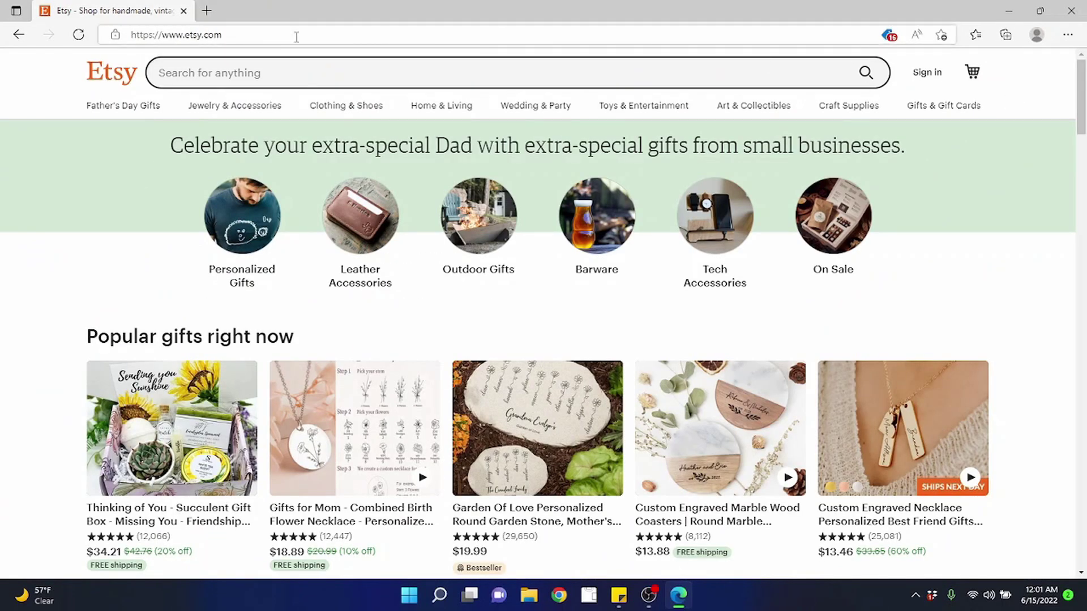
key(ctrl+t)
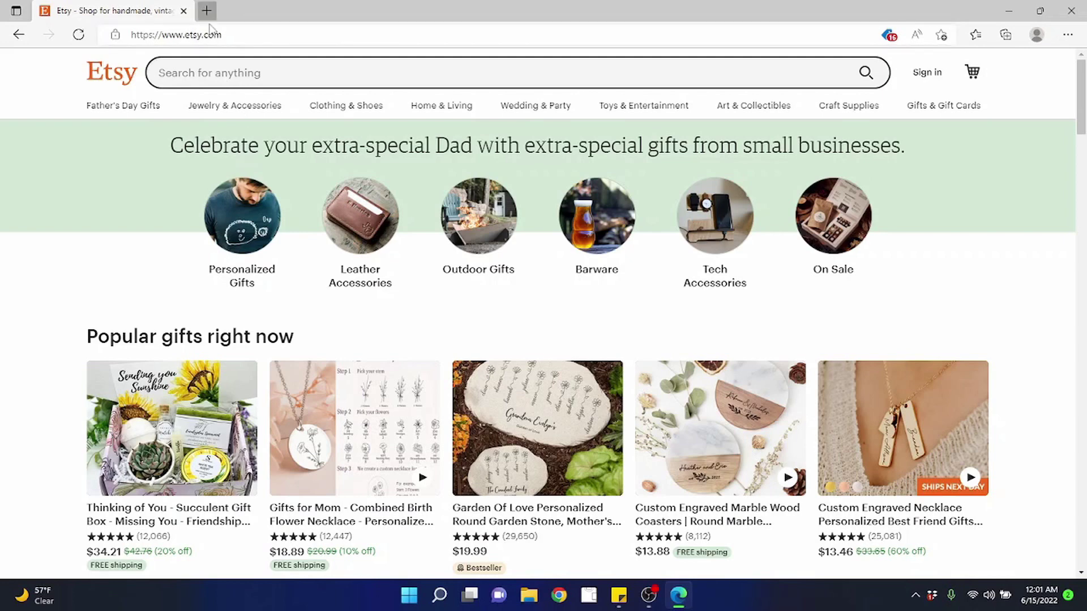
Go to youtube.com, search 'blissful techno health' and open that channel's page
click(199, 34)
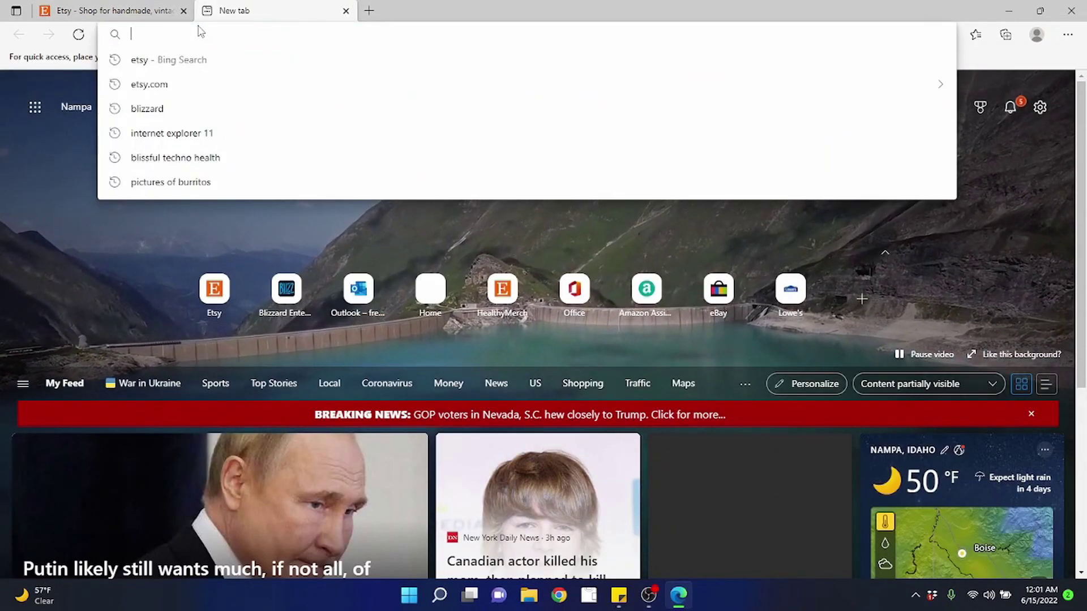
text(youtube.com)
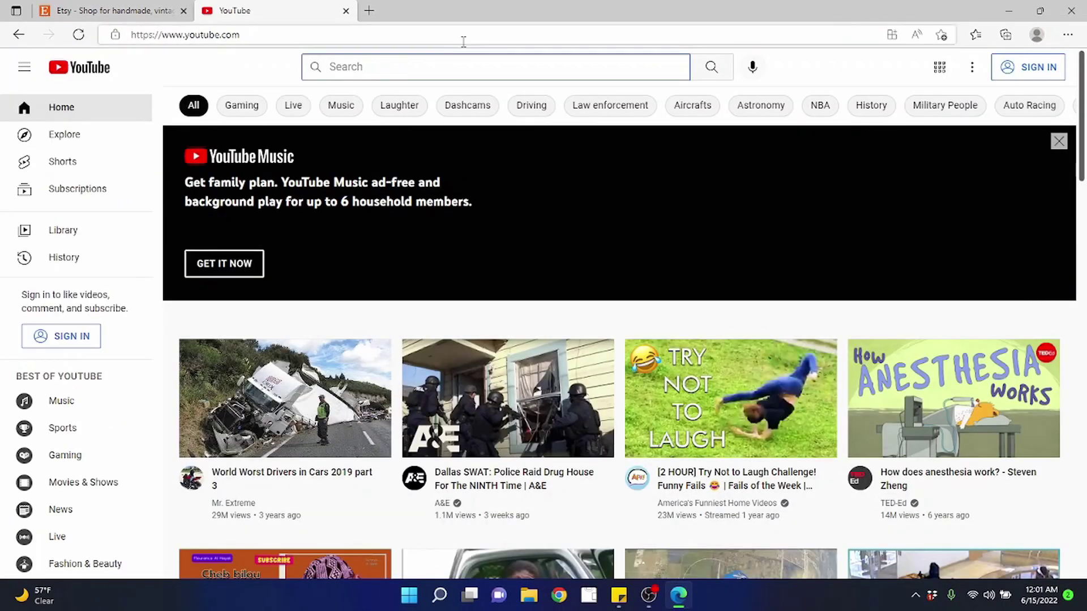
text(blissful techno )
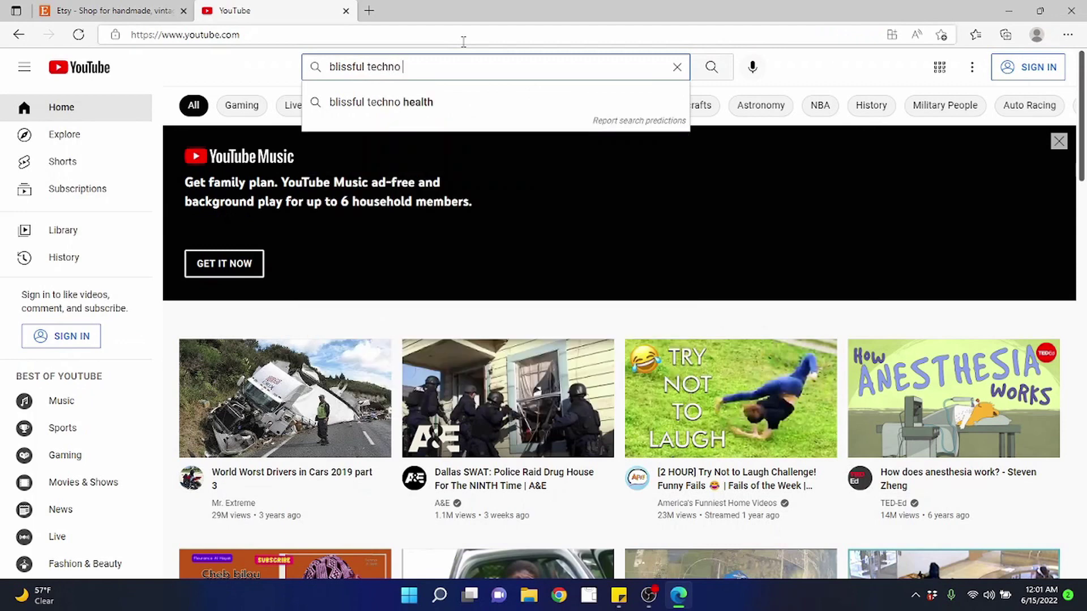
text(health)
key(Return)
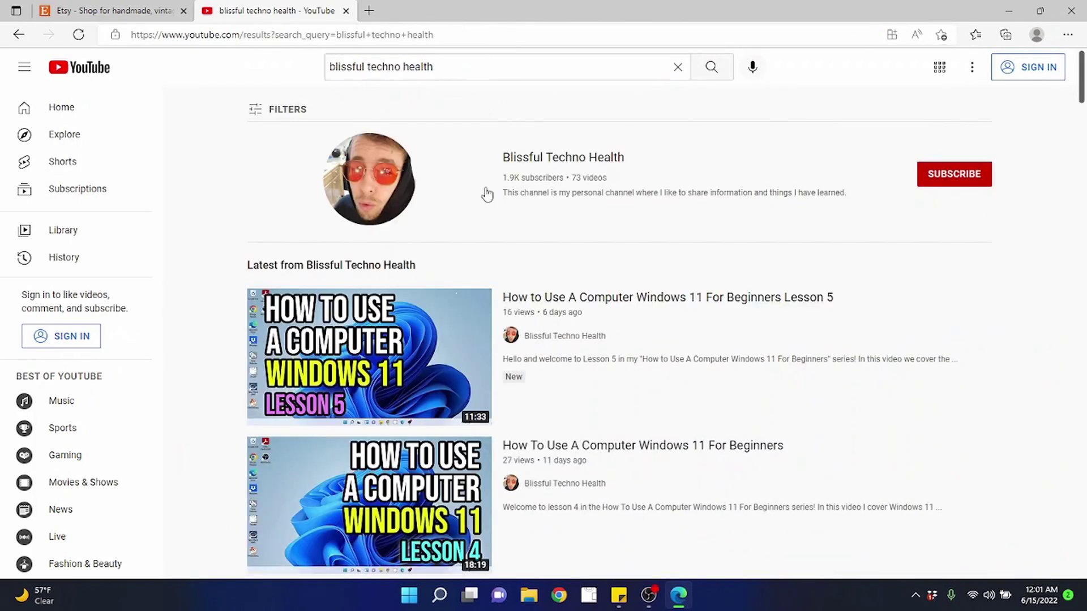
click(370, 192)
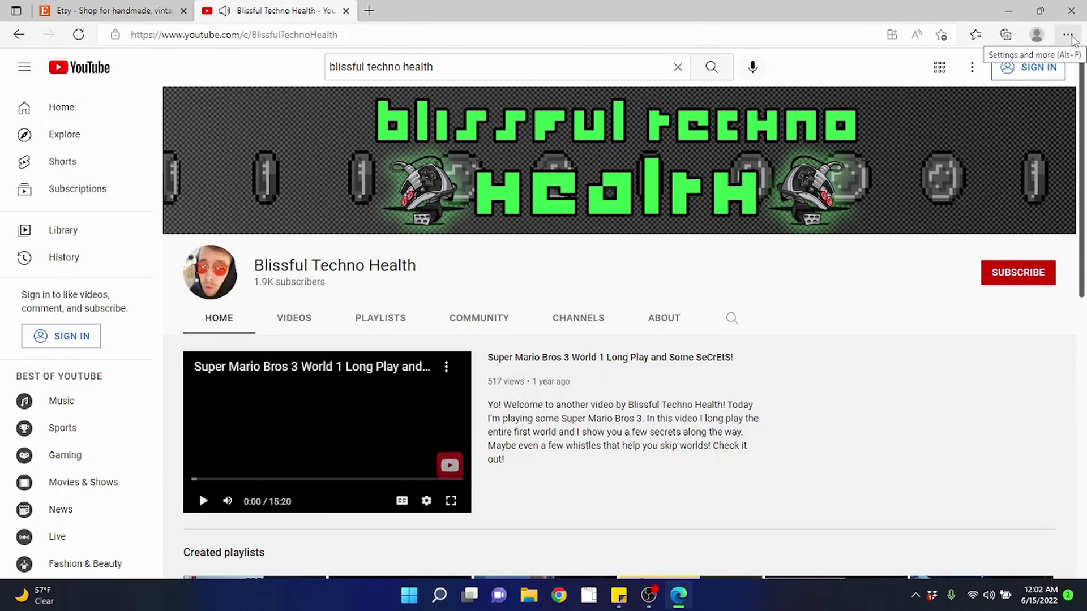
scroll(453, 286, down, 10)
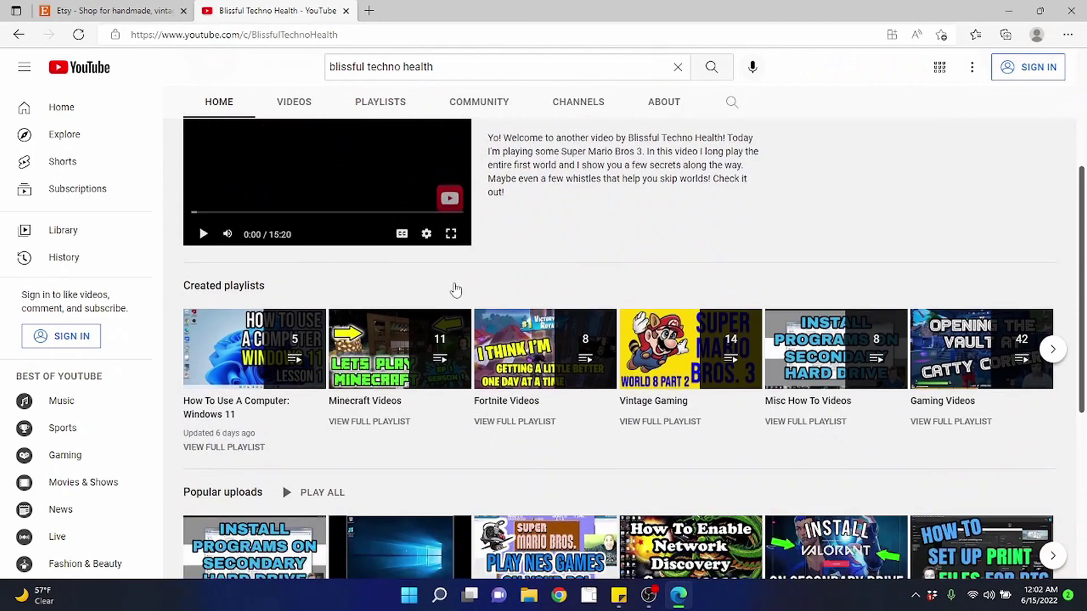
scroll(457, 290, up, 7)
scroll(457, 289, up, 3)
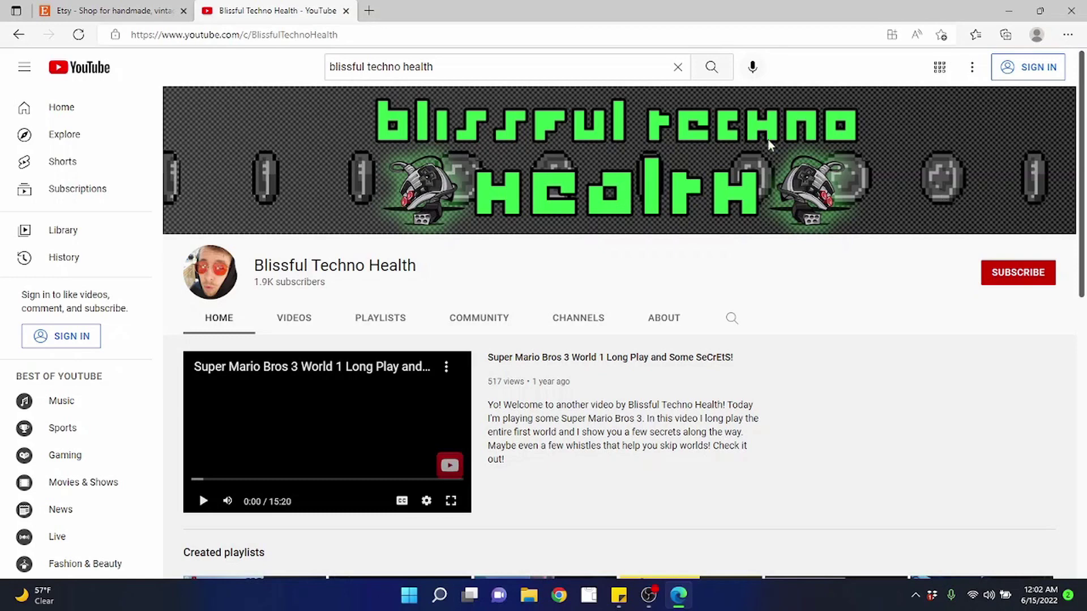
scroll(424, 377, down, 3)
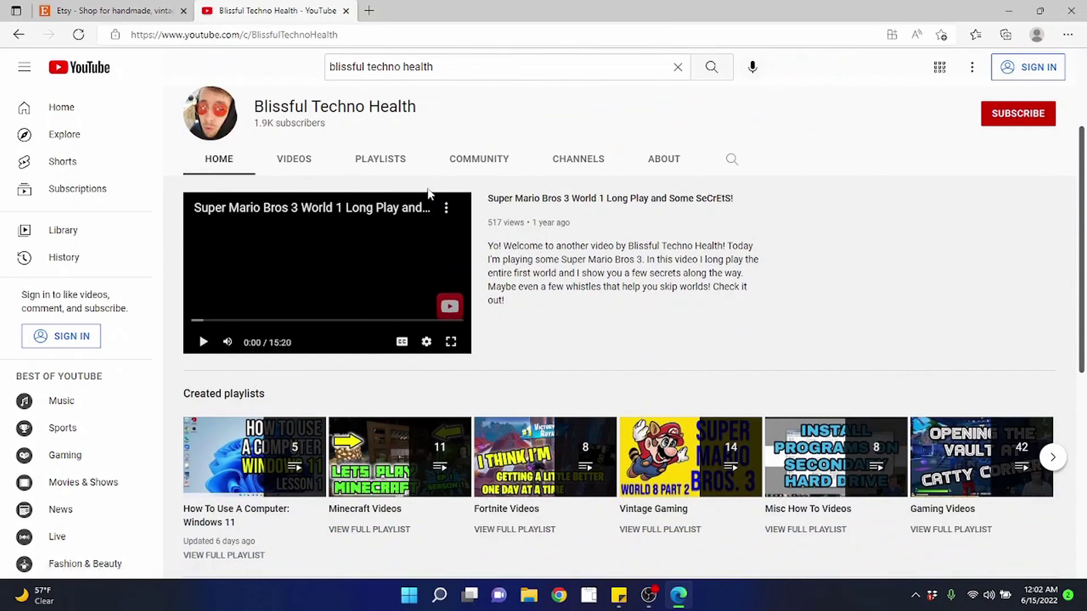
scroll(440, 295, up, 3)
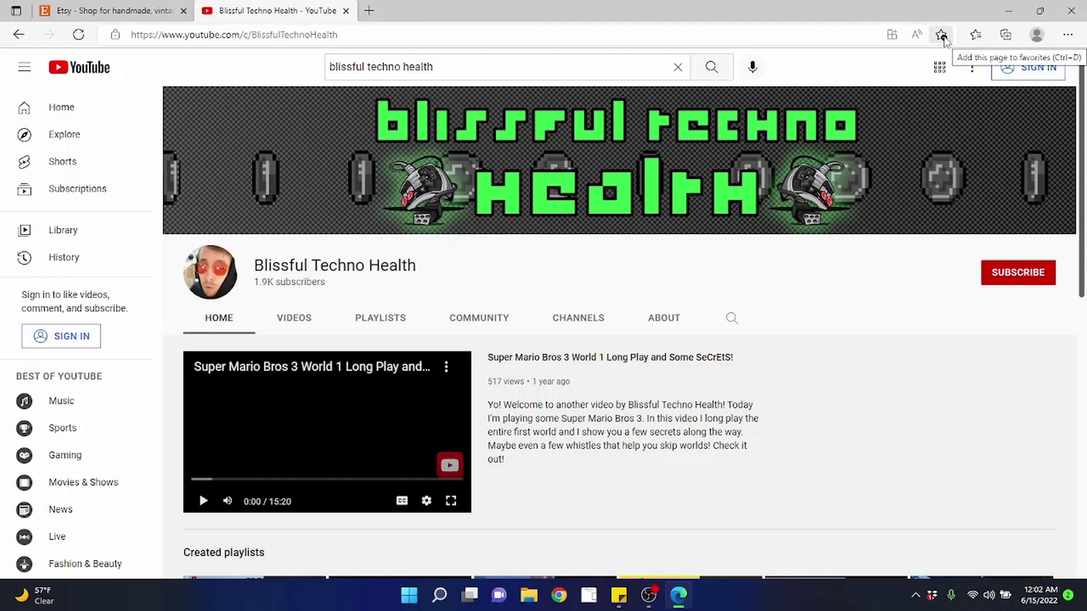
click(941, 35)
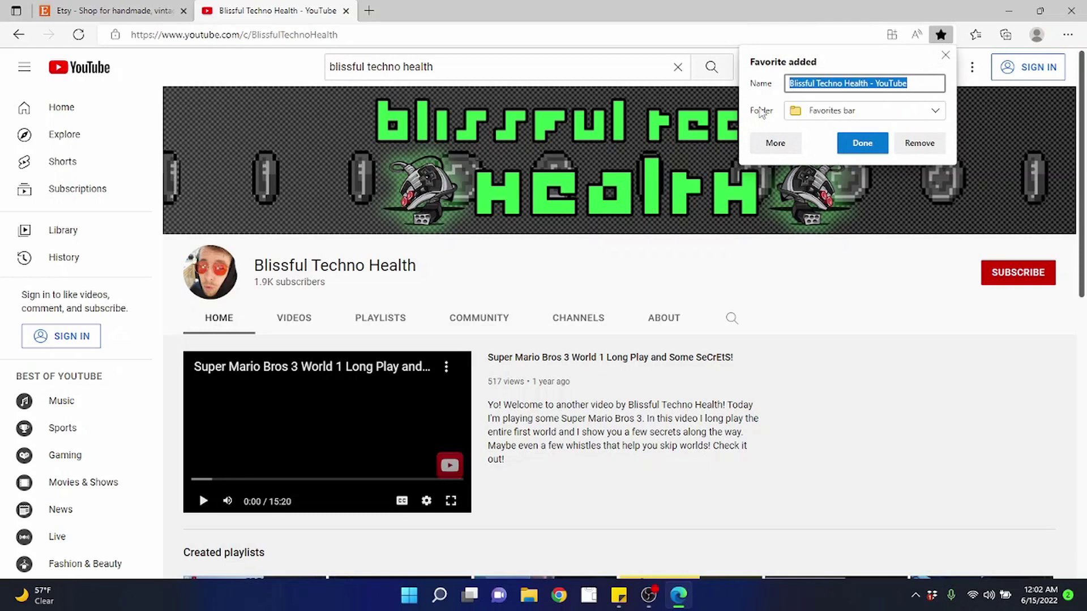
Save the Blissful Techno Health channel to the Favorites bar, close its tab, and open a new tab
click(872, 116)
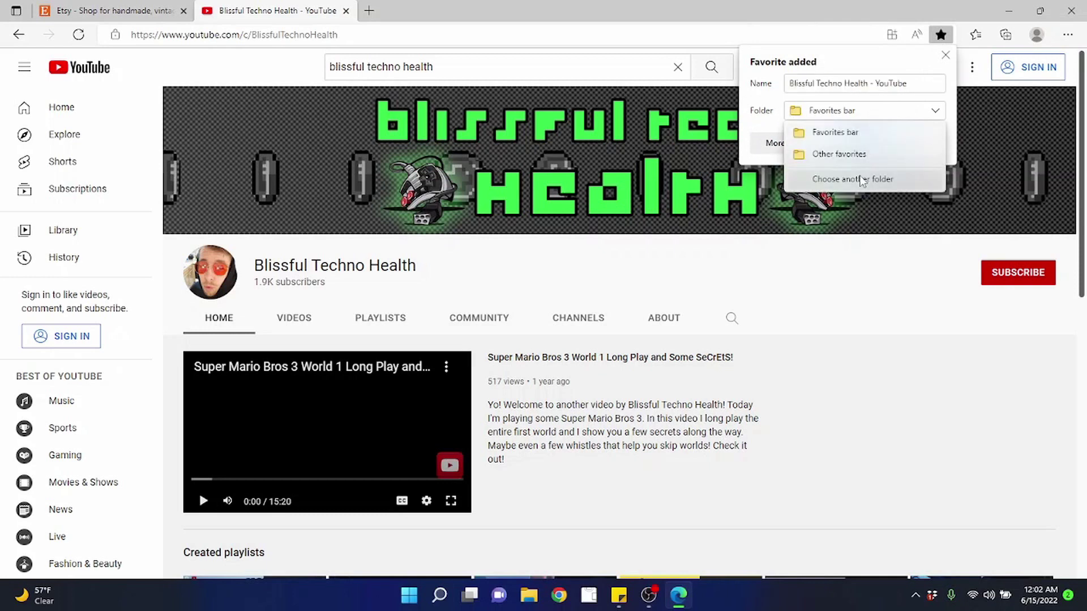
click(851, 136)
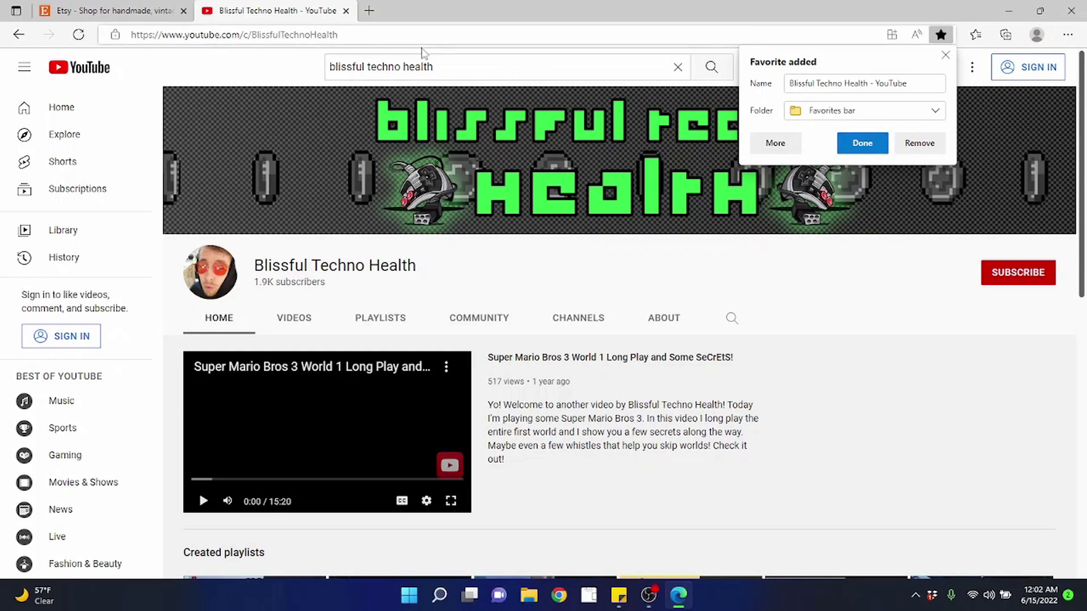
click(854, 148)
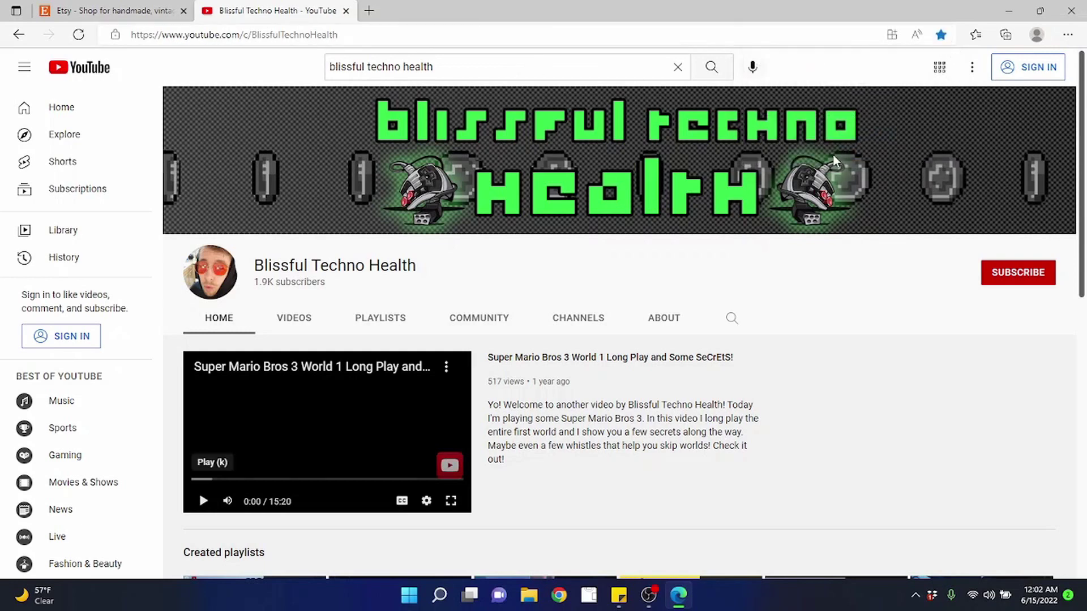
click(345, 11)
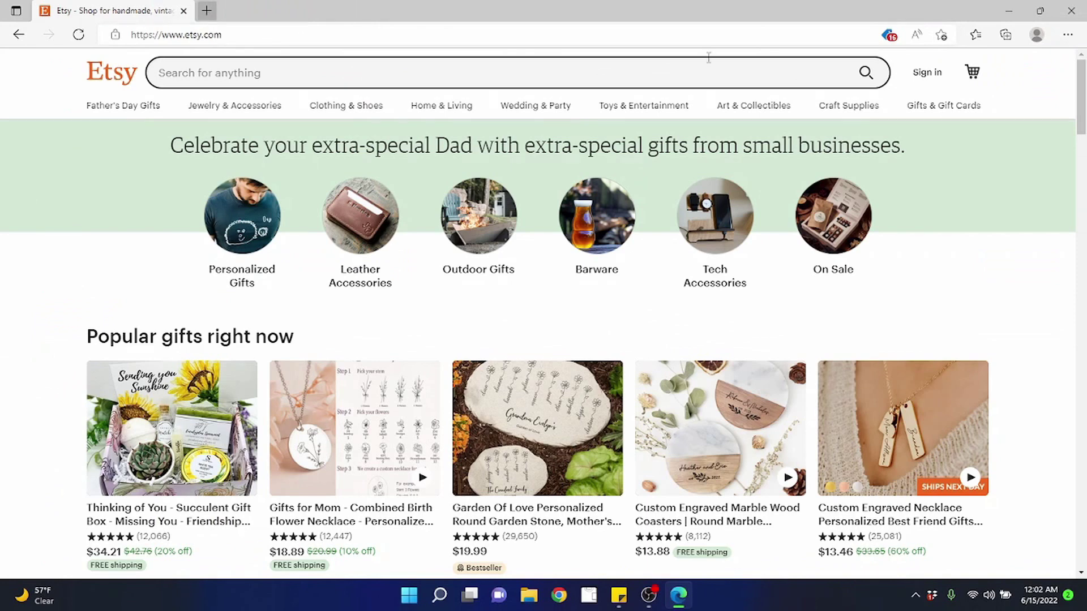
click(207, 11)
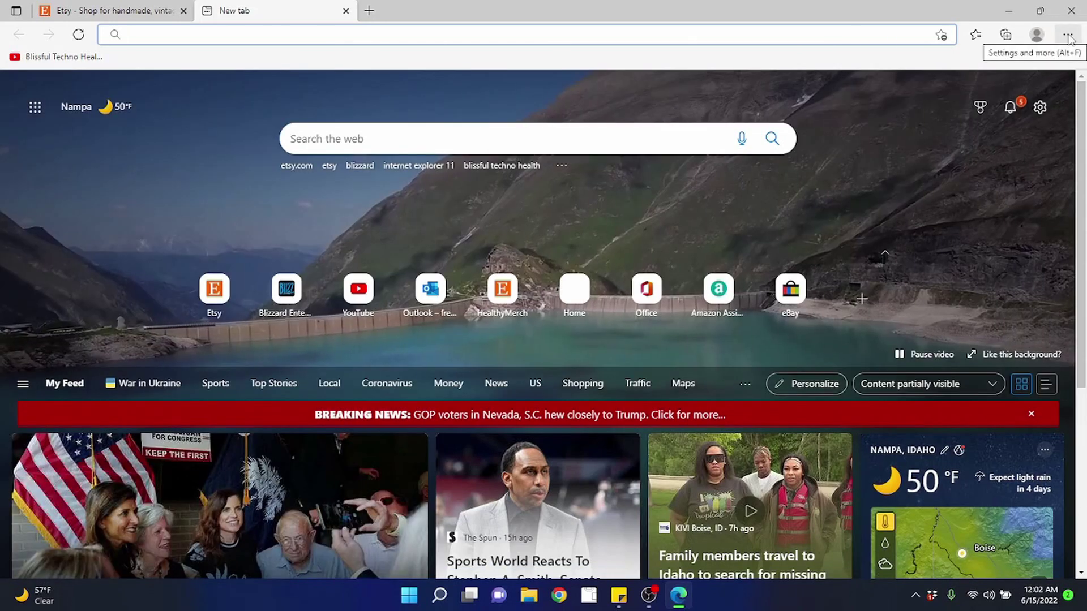
Open the Favorites list from Edge's main menu to find the saved channel
click(1067, 35)
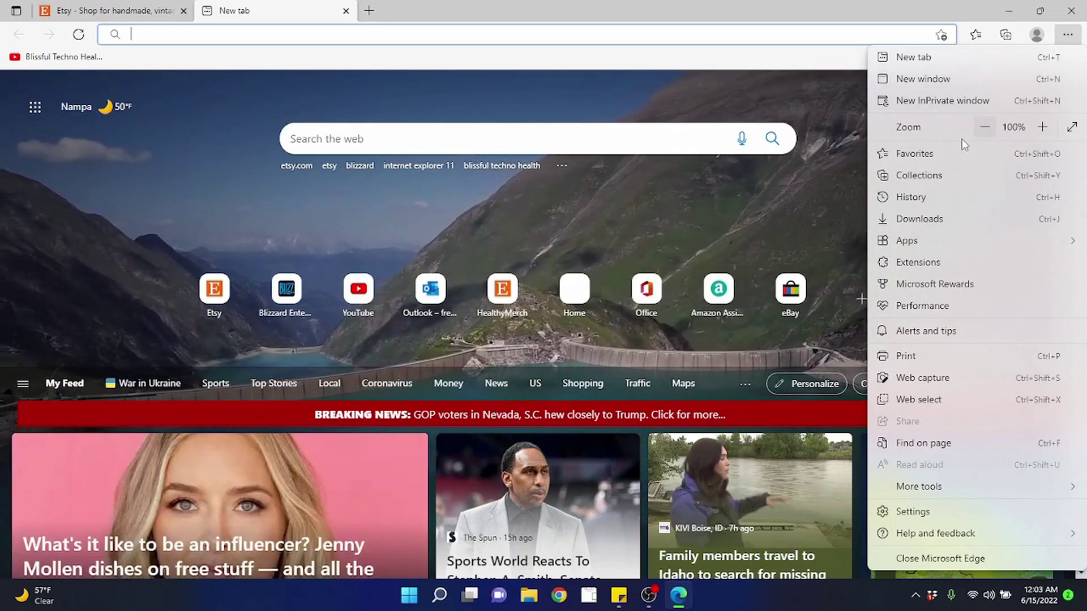
click(922, 157)
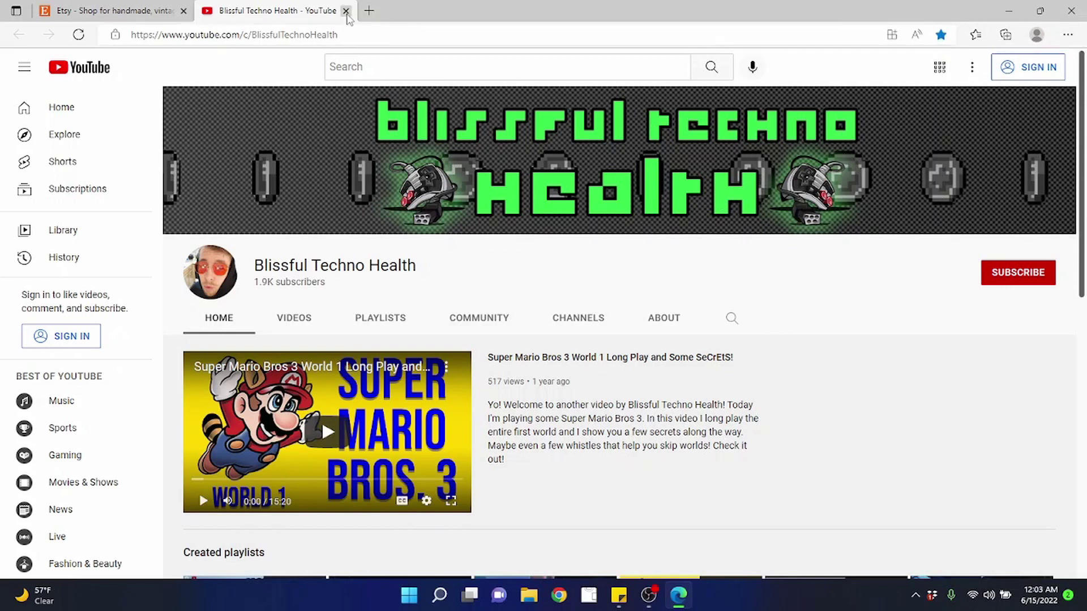
click(1067, 34)
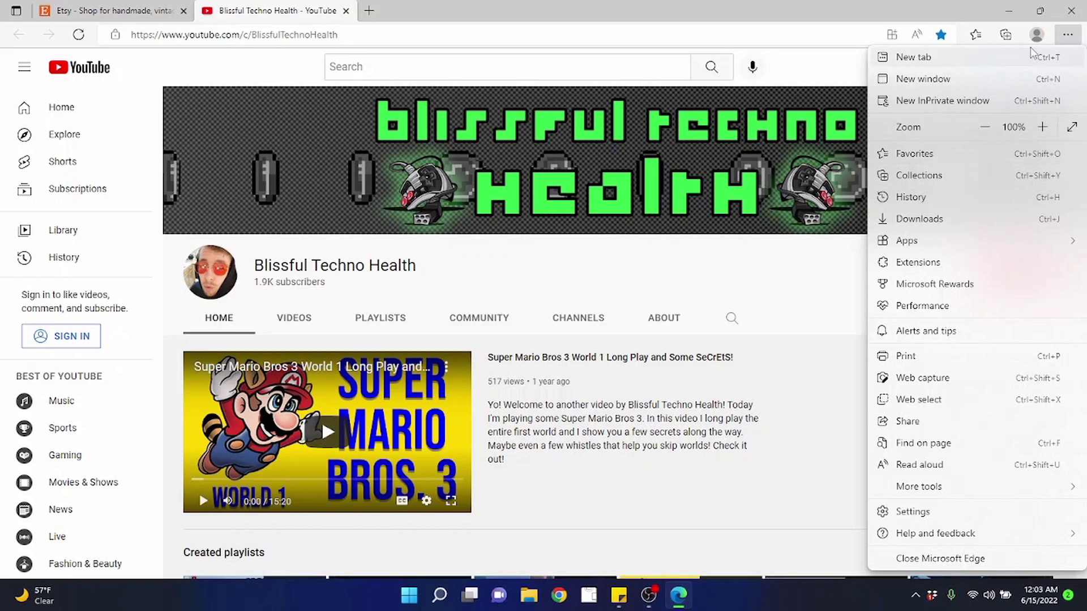
click(916, 207)
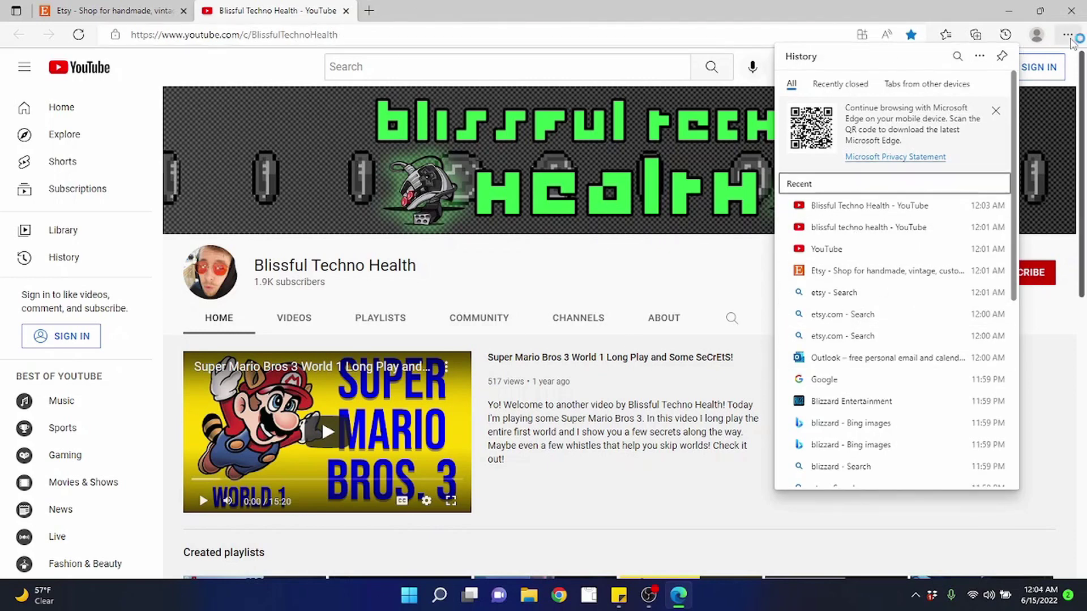
click(1068, 37)
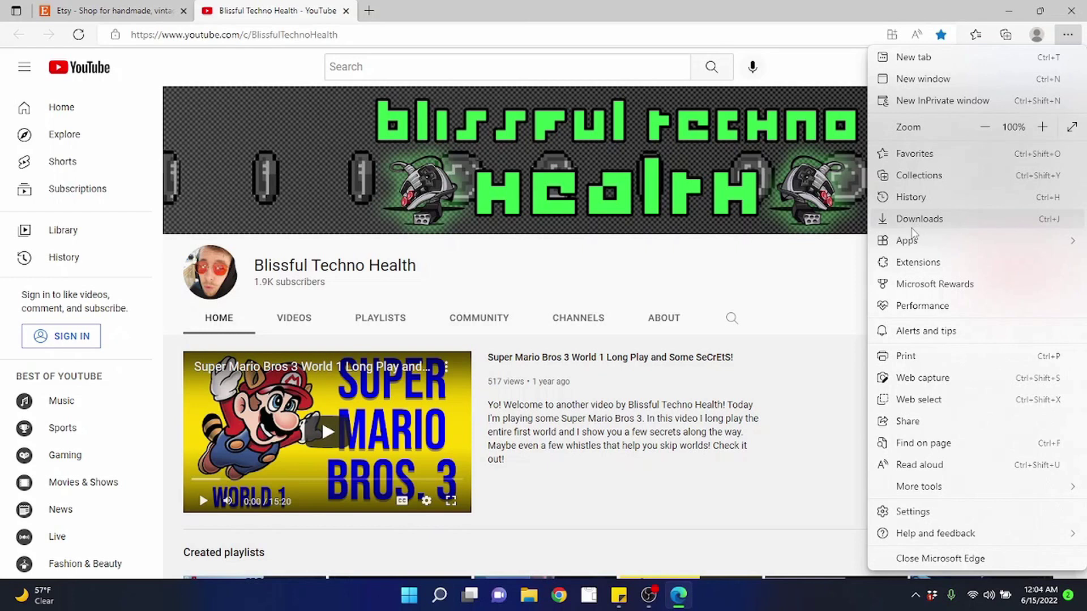
mouse_move(909, 237)
click(620, 16)
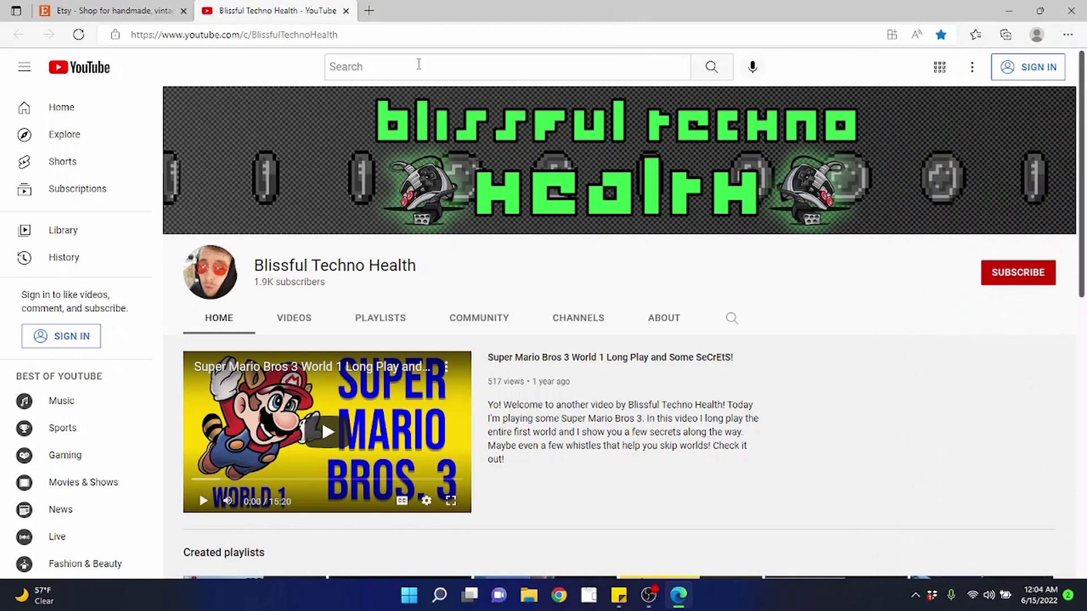
Close the YouTube and Etsy tabs to exit Edge, then launch Google Chrome from the desktop
click(346, 11)
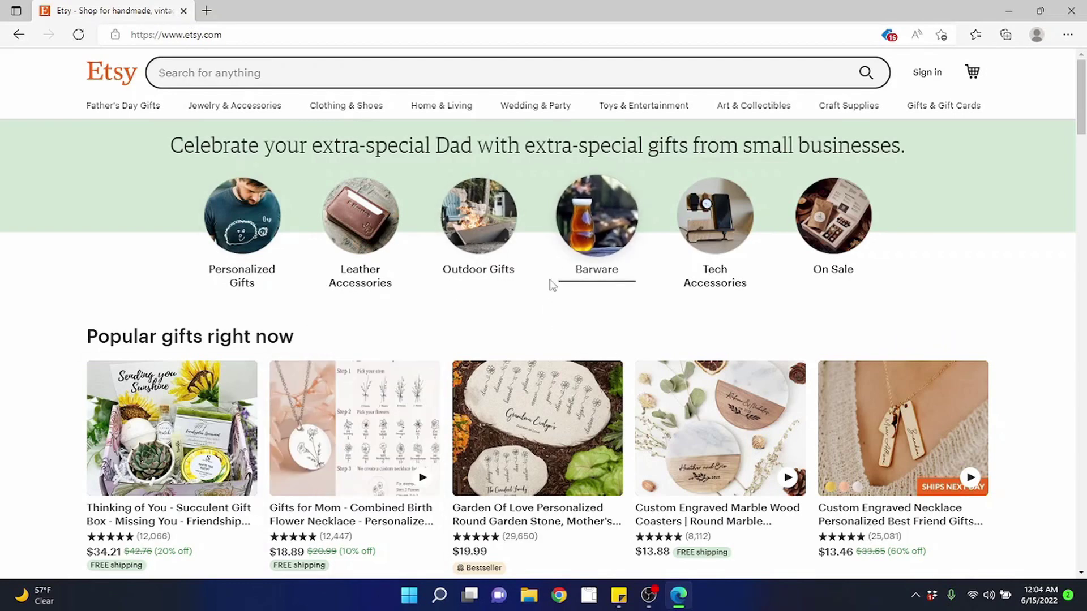
click(184, 11)
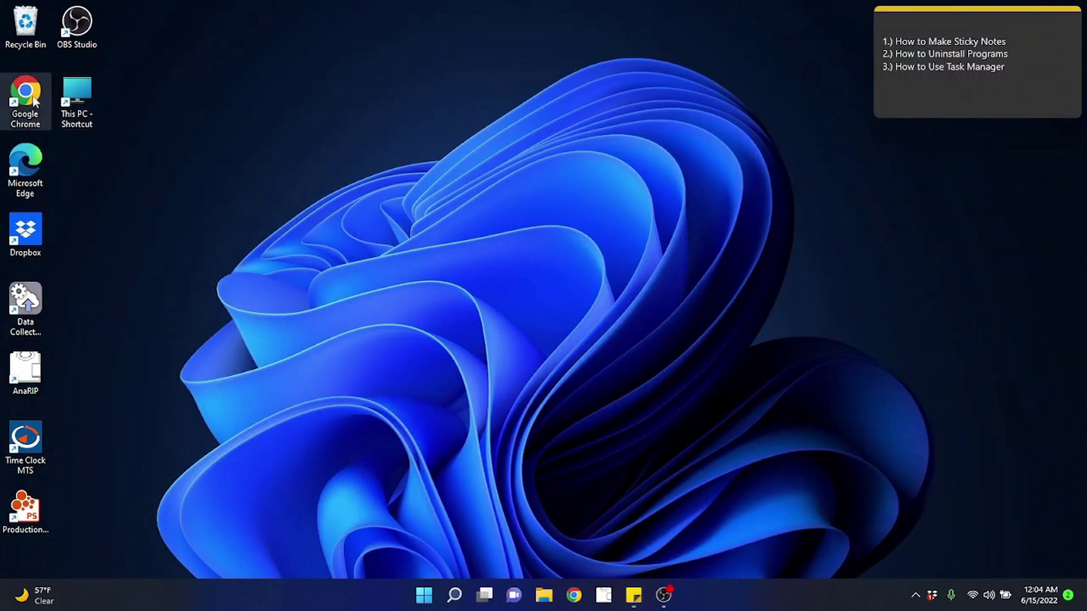
double_click(30, 100)
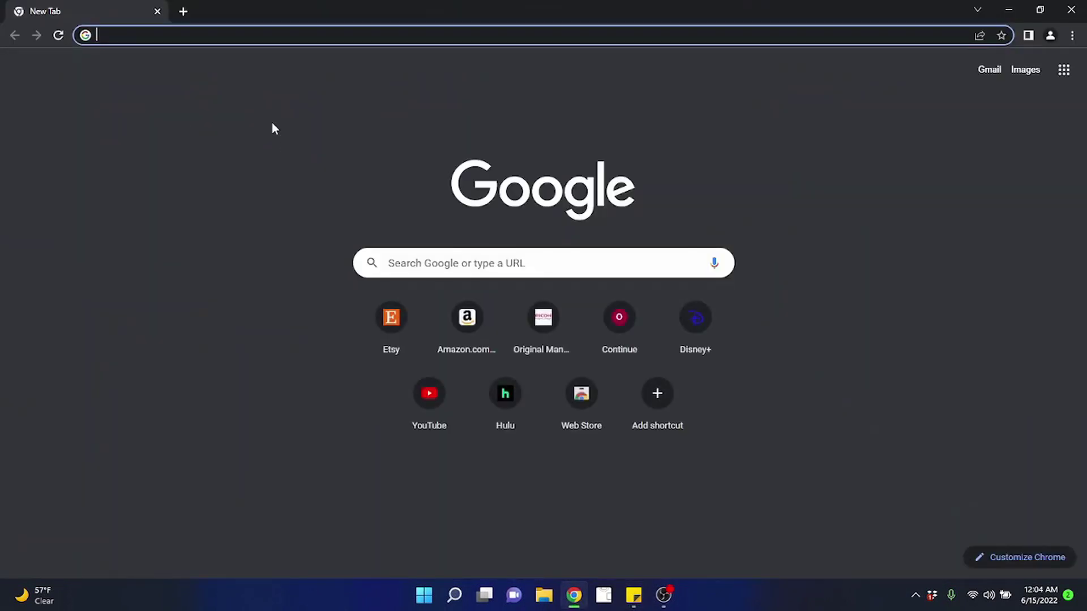
click(163, 38)
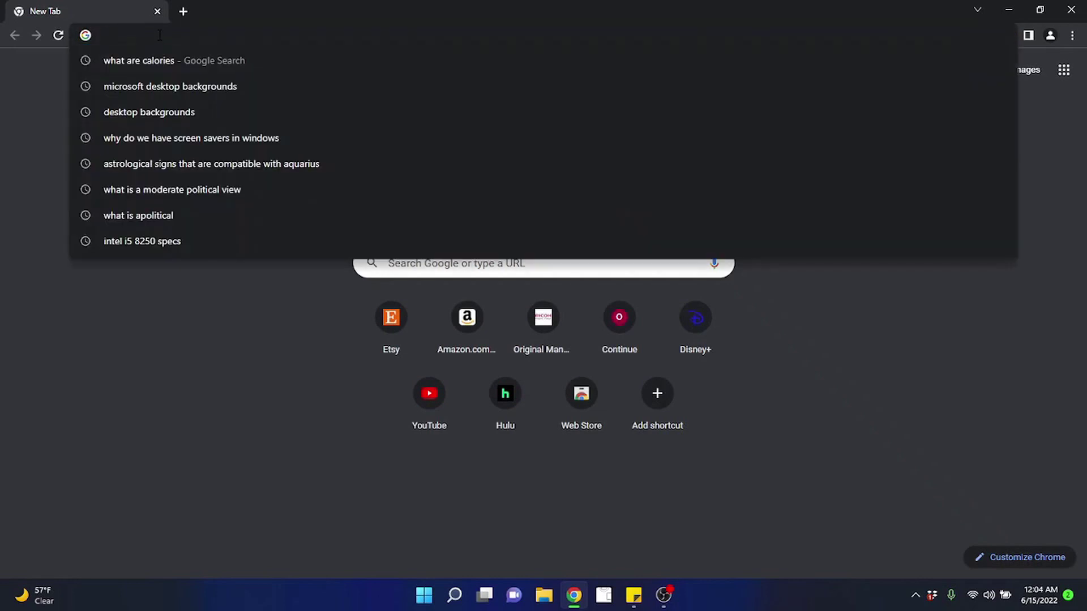
click(197, 348)
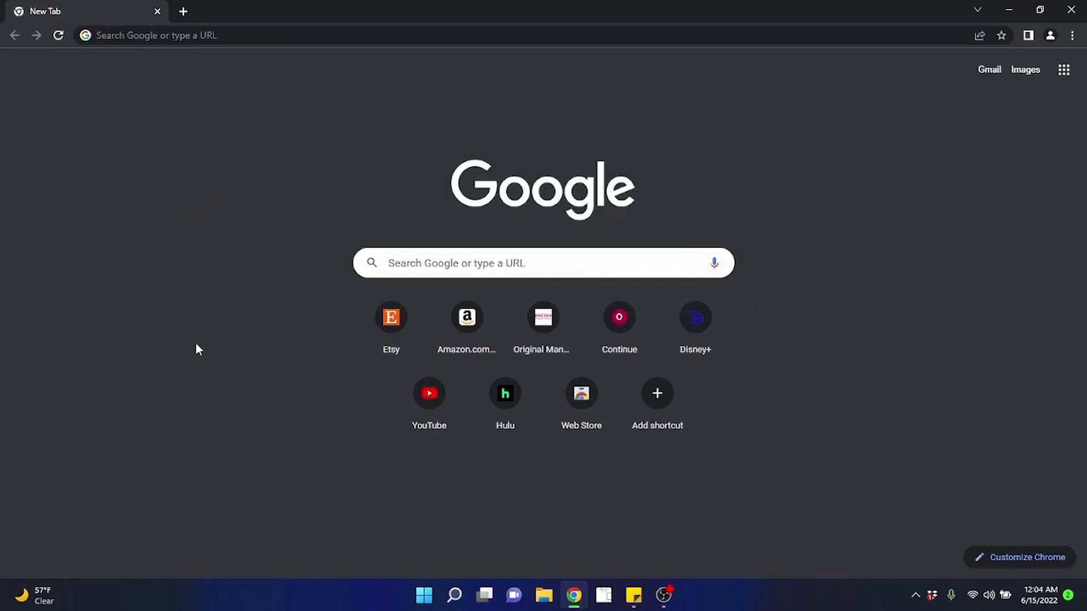
click(405, 266)
click(365, 176)
click(422, 266)
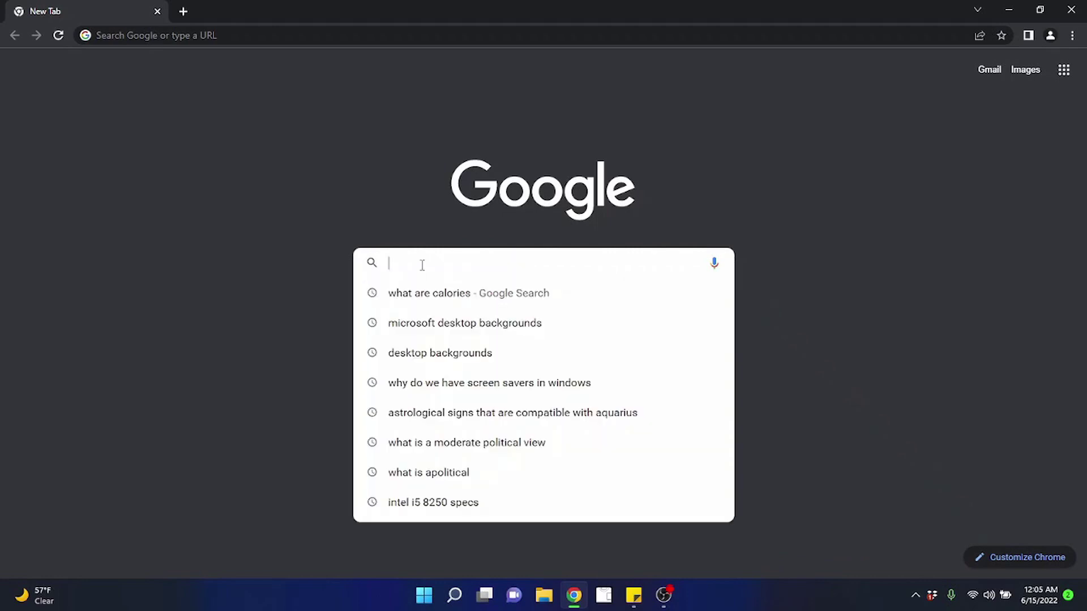
click(378, 187)
click(460, 264)
Load etsy.com in Chrome, add a second new tab, then return to the Etsy tab
text(etsy.com)
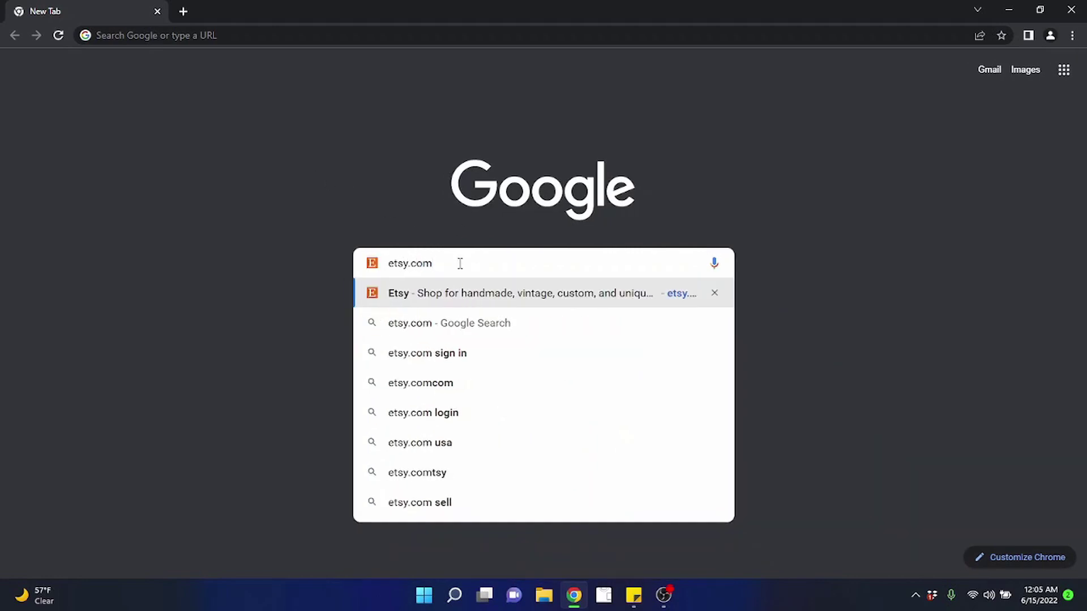
key(Return)
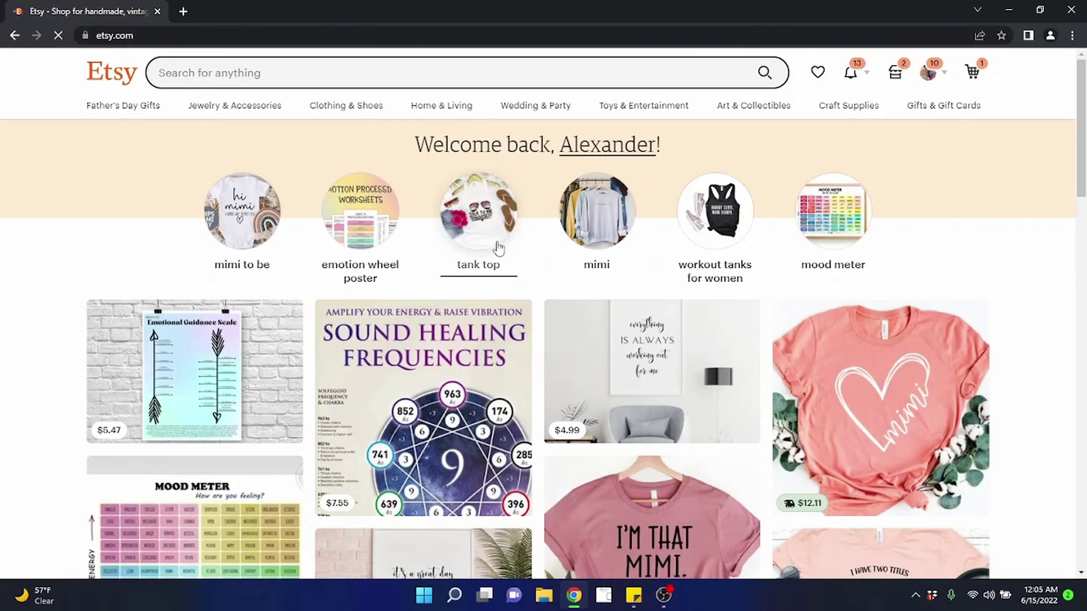
click(183, 12)
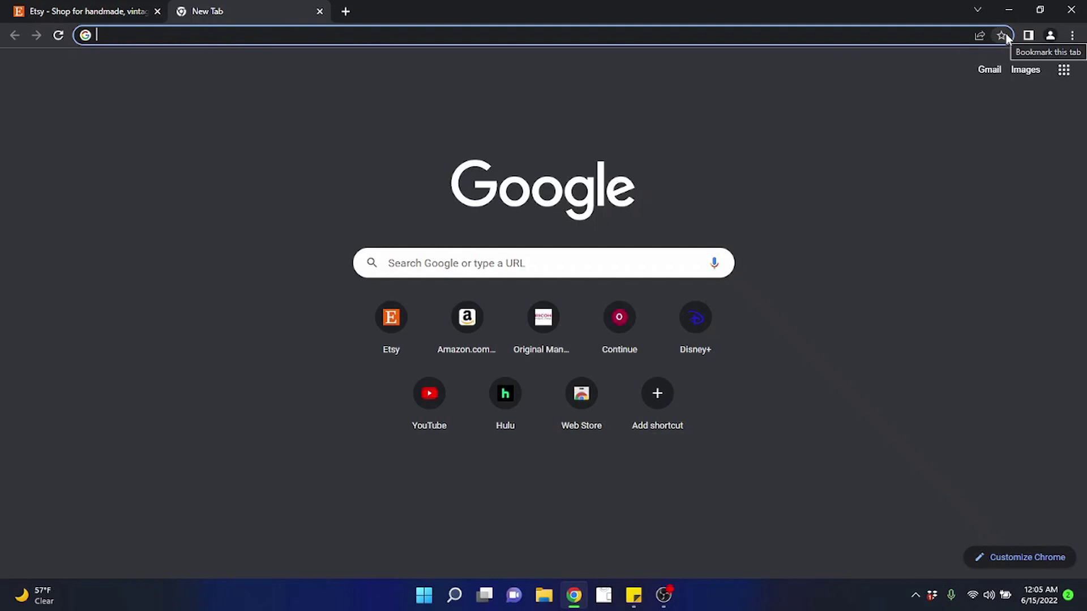
click(120, 12)
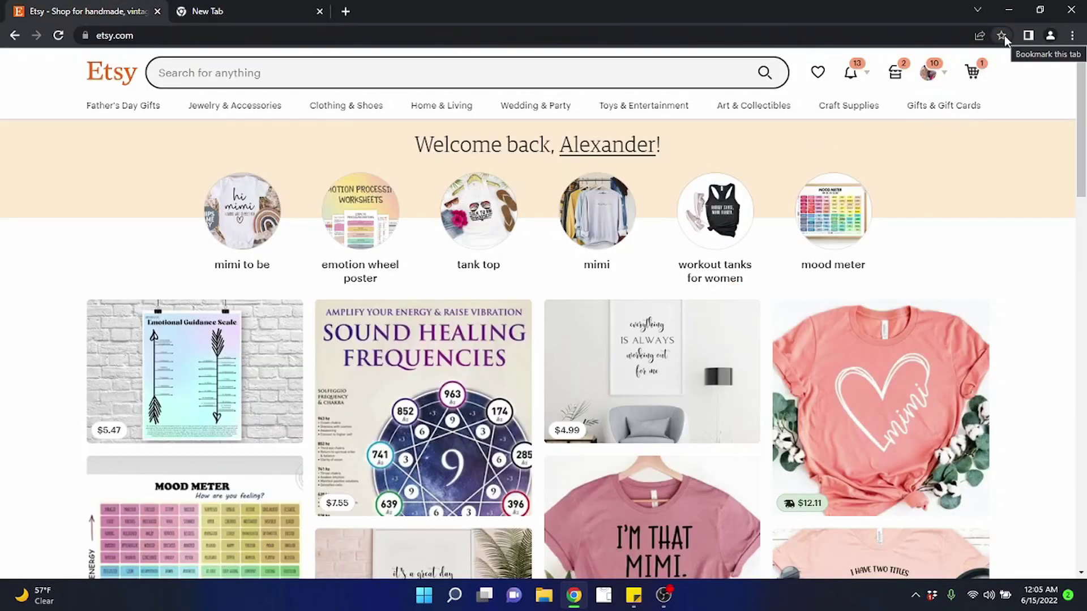
Bookmark the Etsy home page, then browse the Bookmarks menu without choosing anything
click(1001, 36)
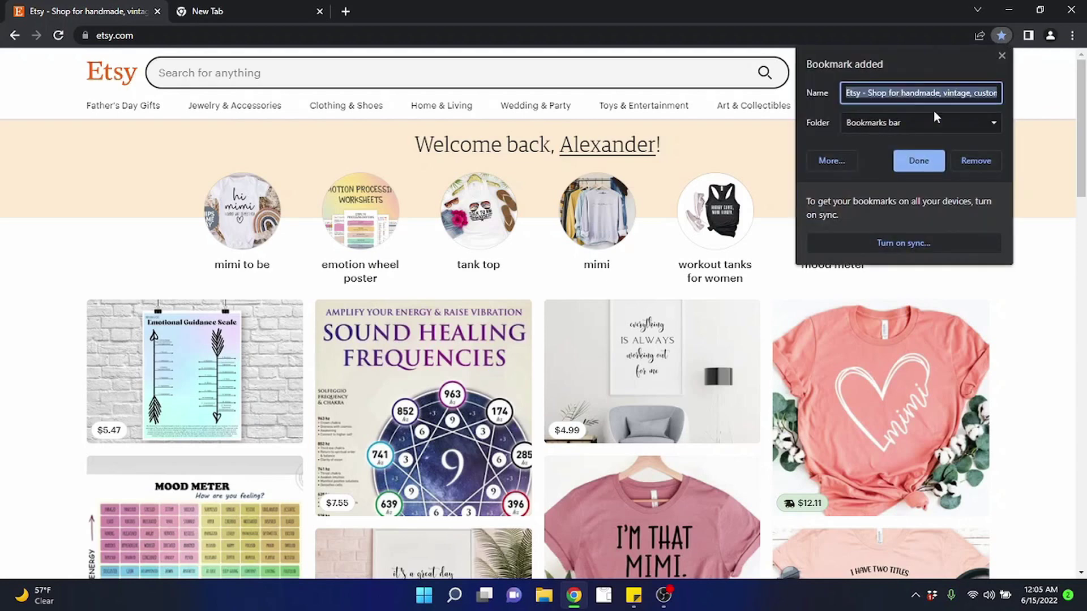
click(917, 162)
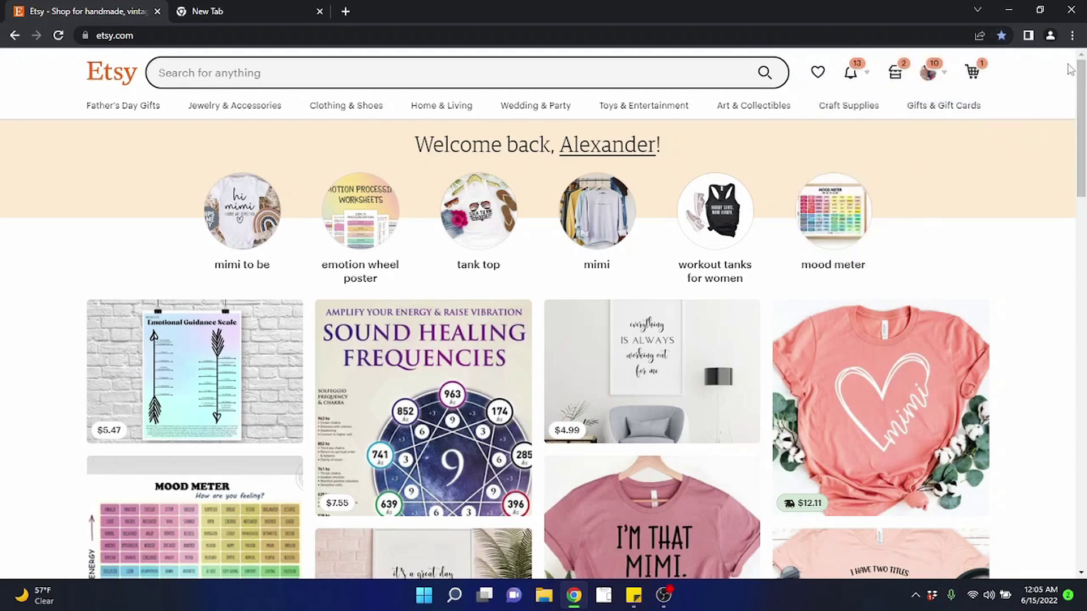
click(1072, 37)
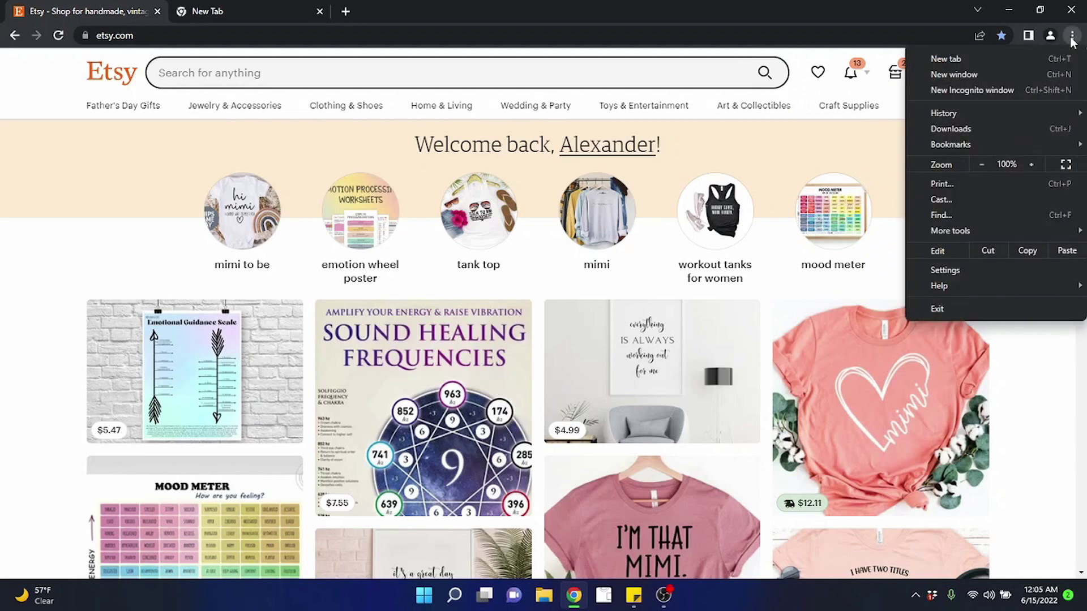
mouse_move(962, 144)
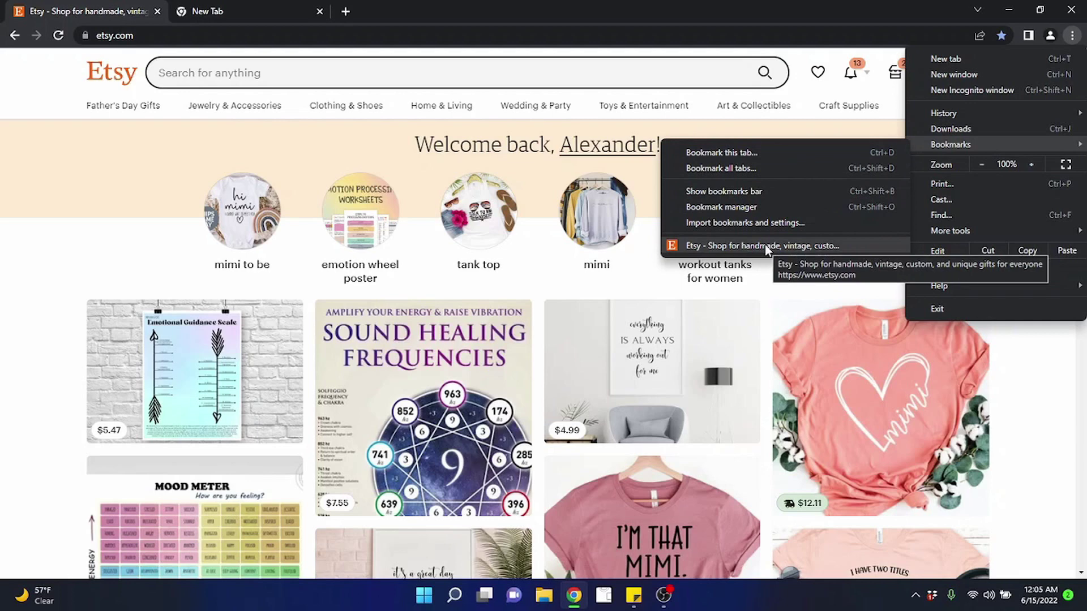
click(709, 12)
Switch to the new tab and view, then dismiss, the address bar suggestions
click(224, 13)
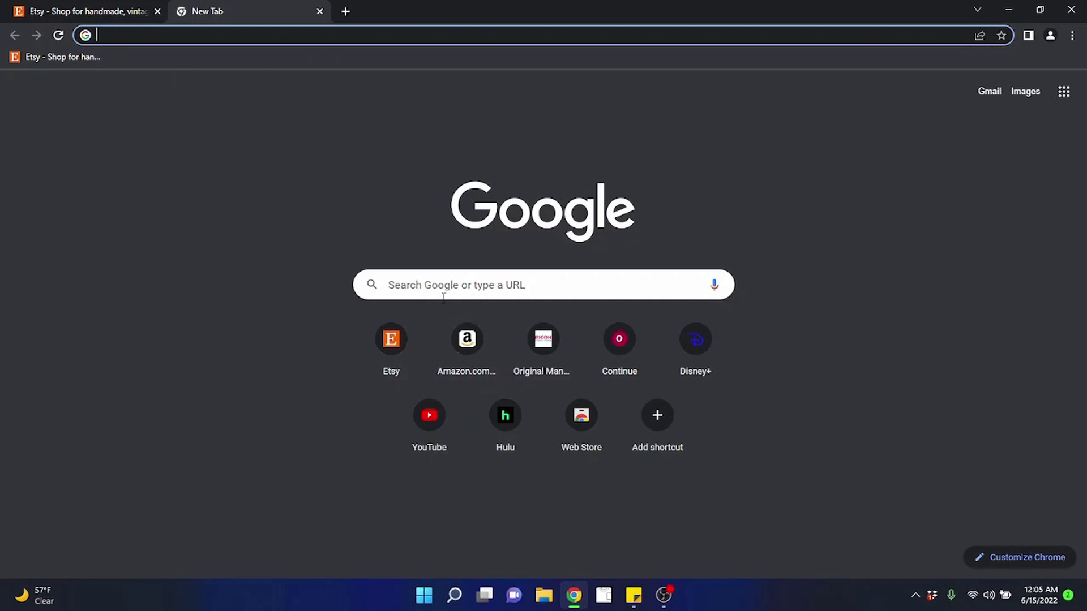
click(252, 37)
click(205, 356)
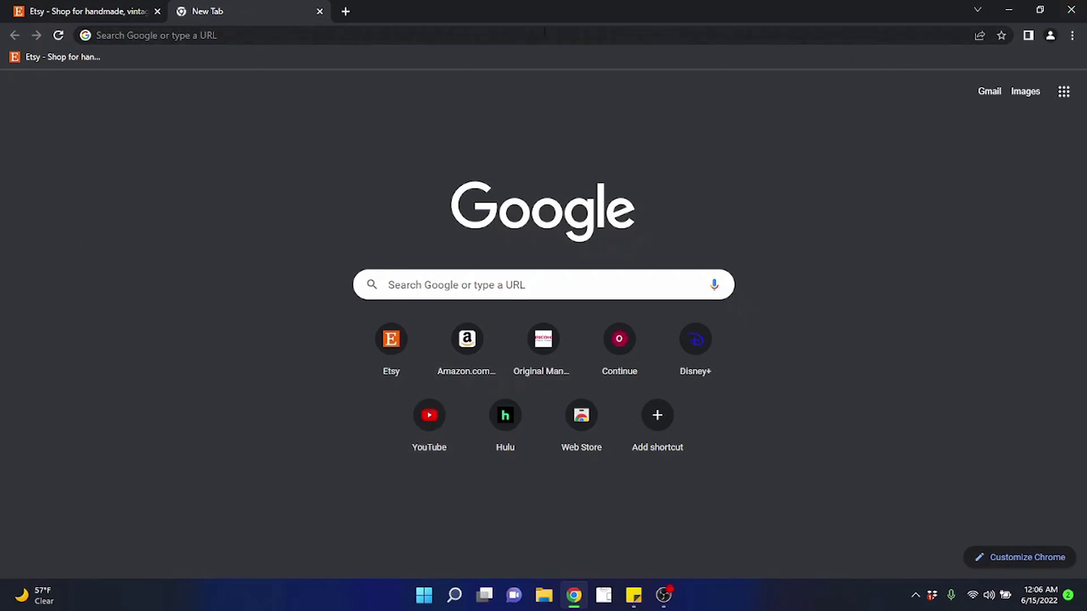
Look through the main menu's More tools, then open Chrome Settings
click(1072, 36)
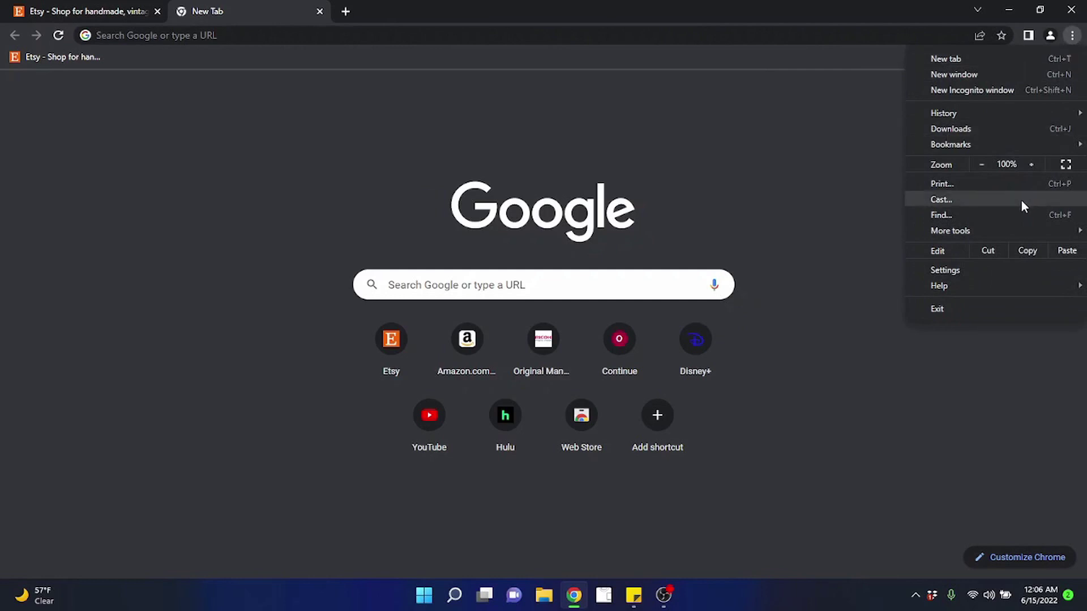
mouse_move(966, 229)
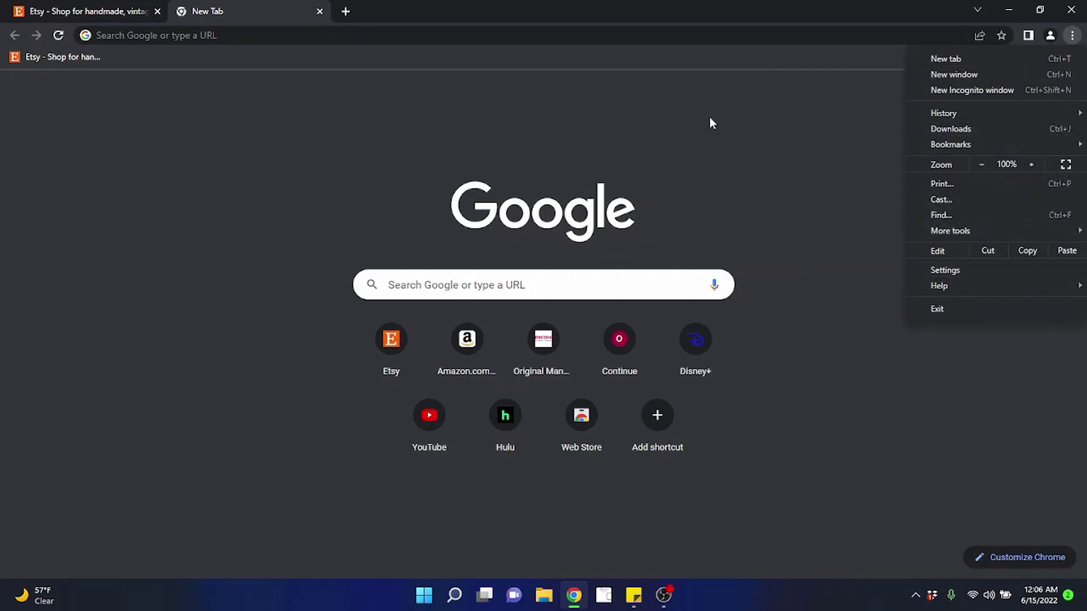
click(139, 141)
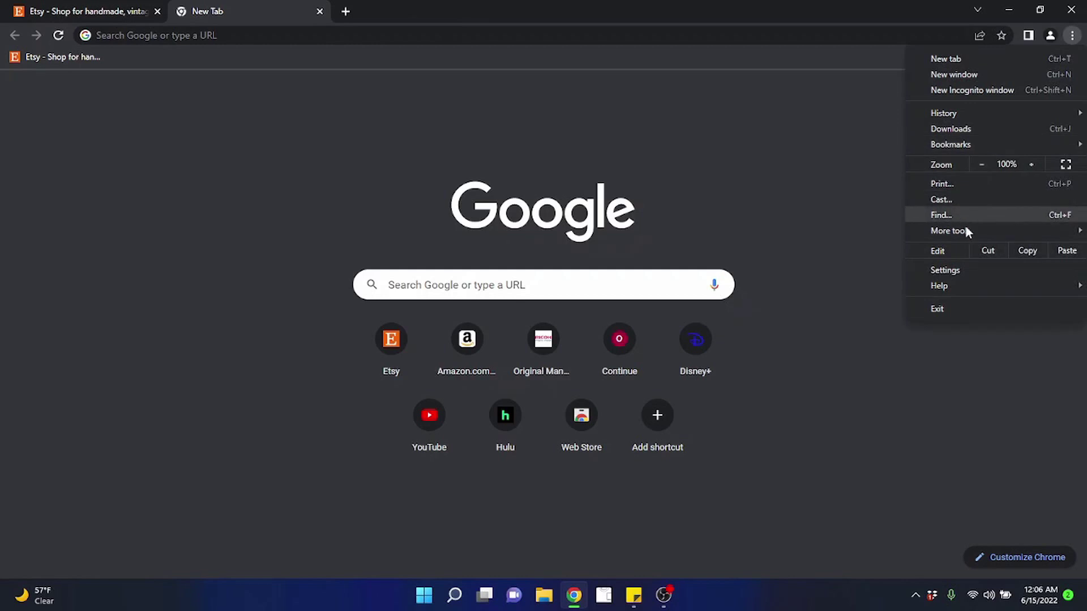
click(949, 271)
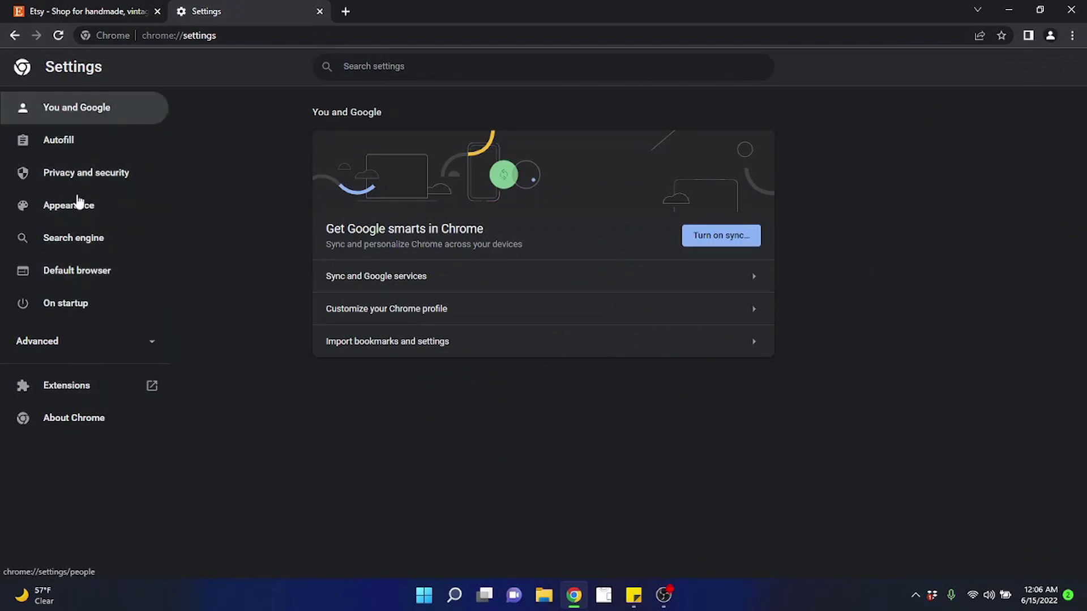
View the Search engine dropdown options twice, keeping Google, and open a third tab
click(92, 245)
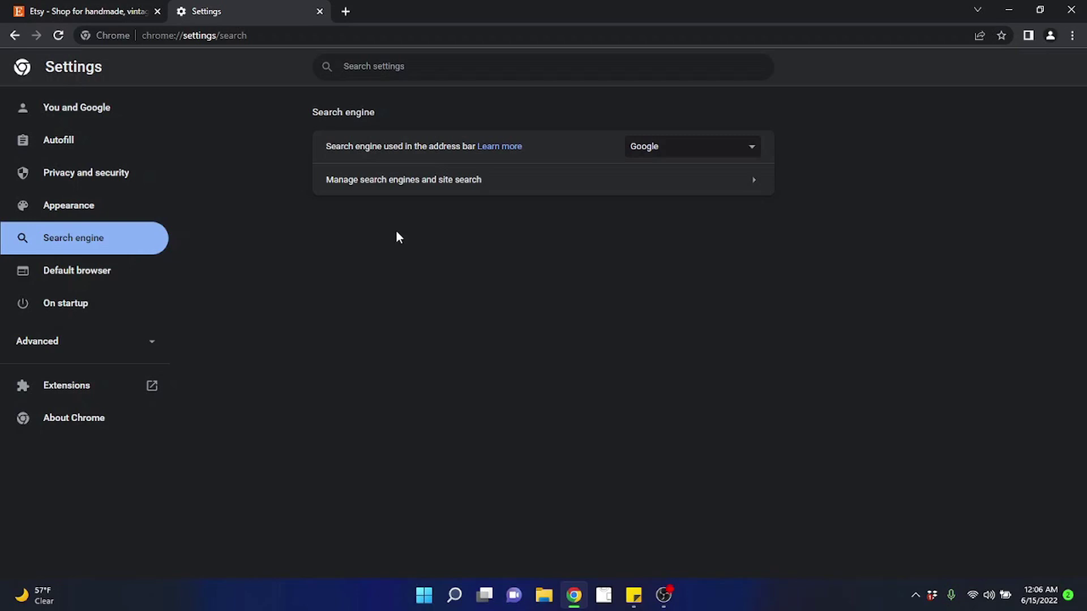
click(654, 154)
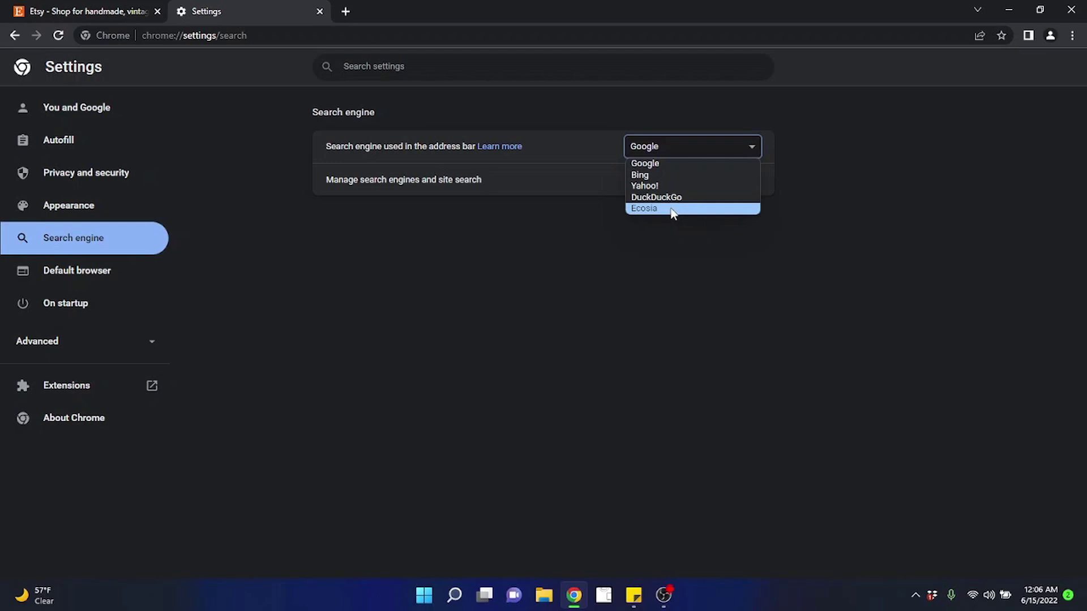
click(588, 232)
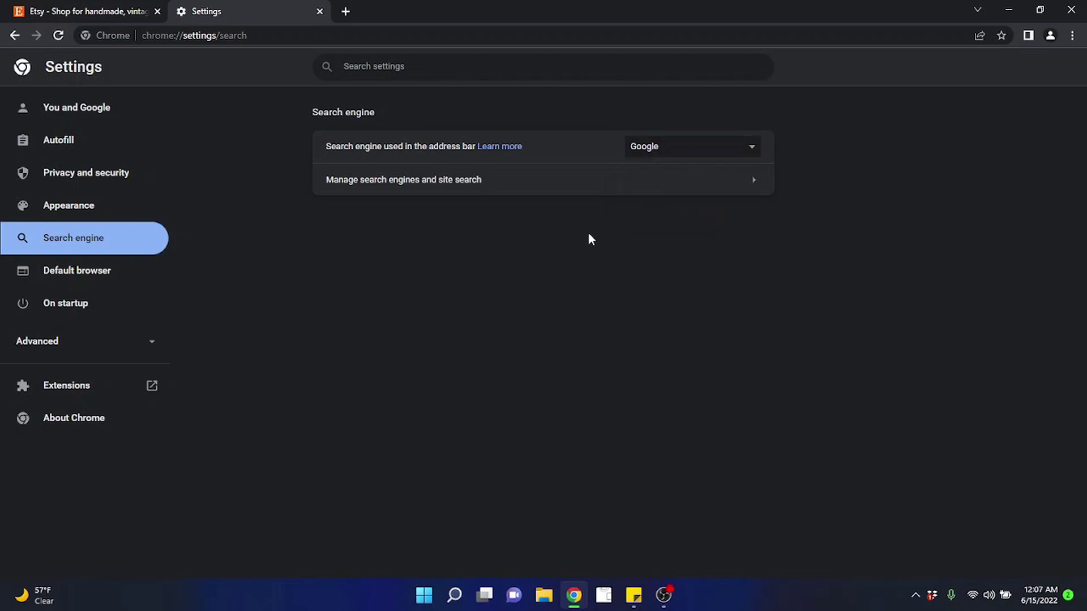
click(647, 162)
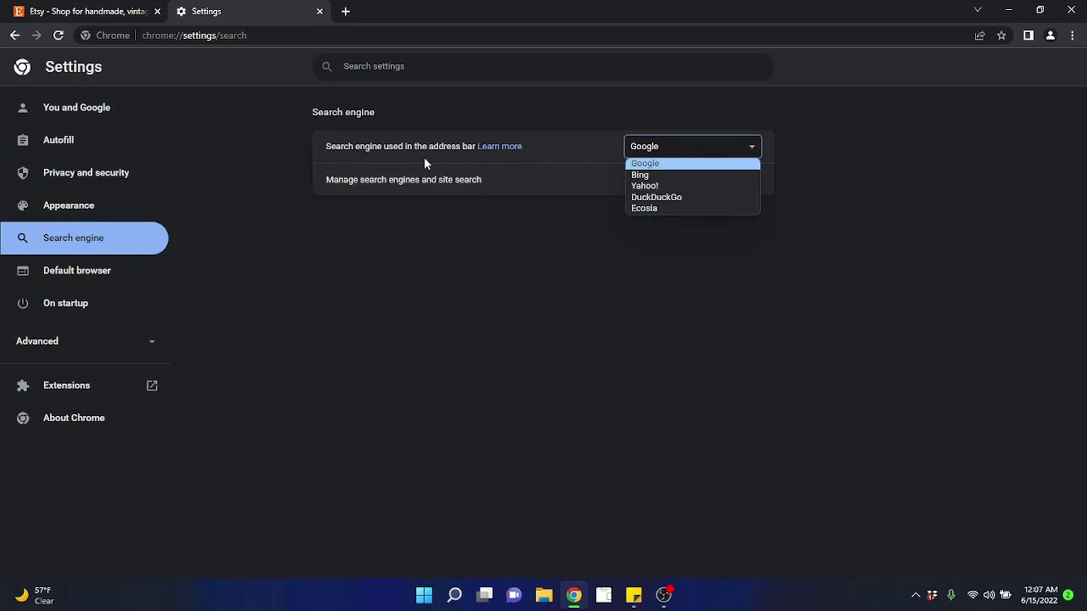
click(538, 217)
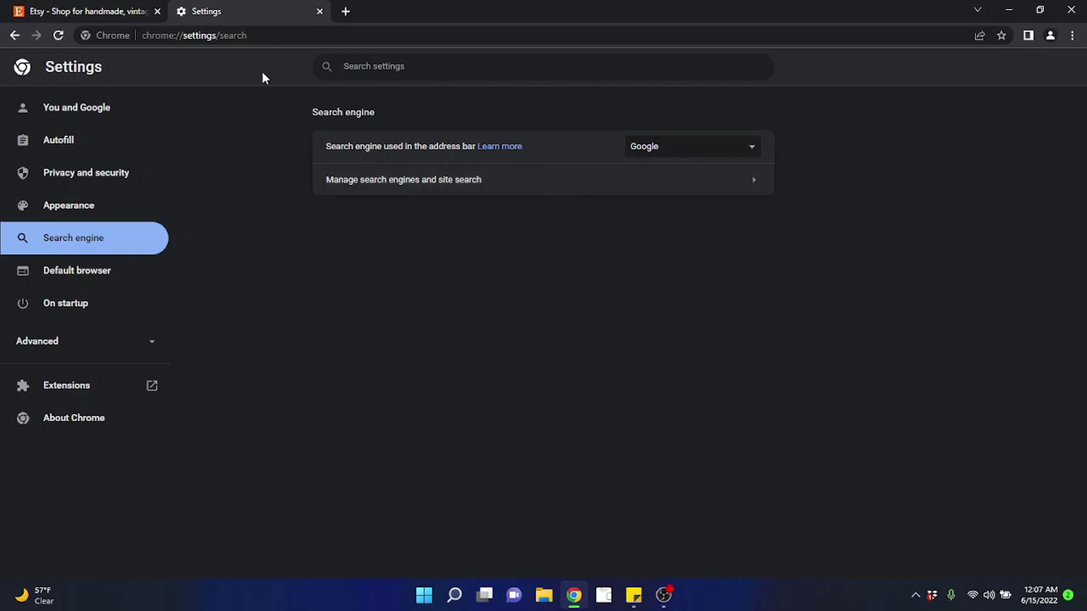
click(345, 11)
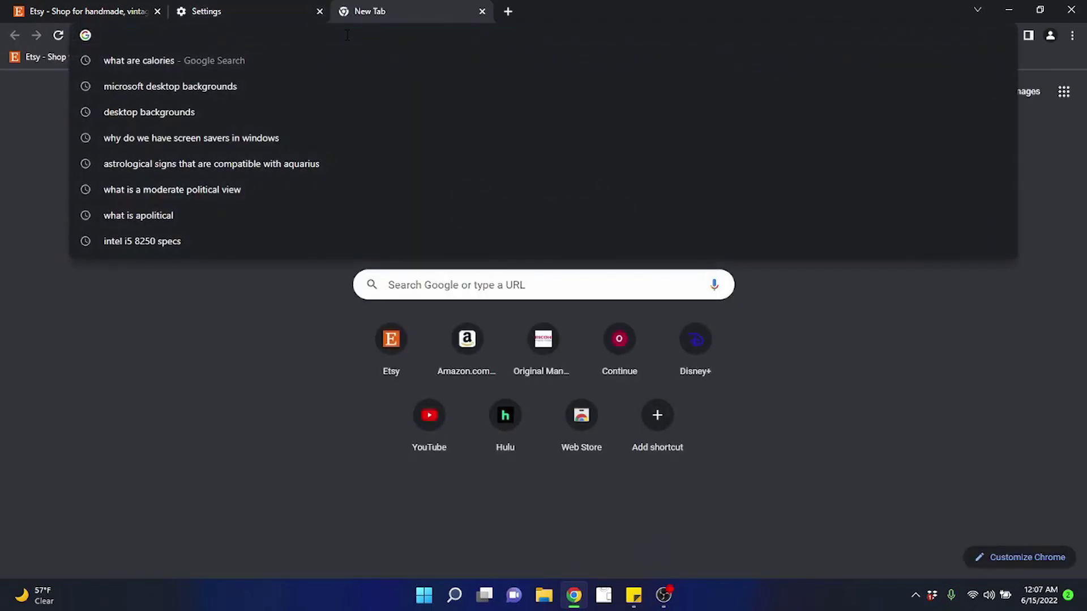
Search Google for 'potatoes' from the new tab and scroll through the results
text(potatoes)
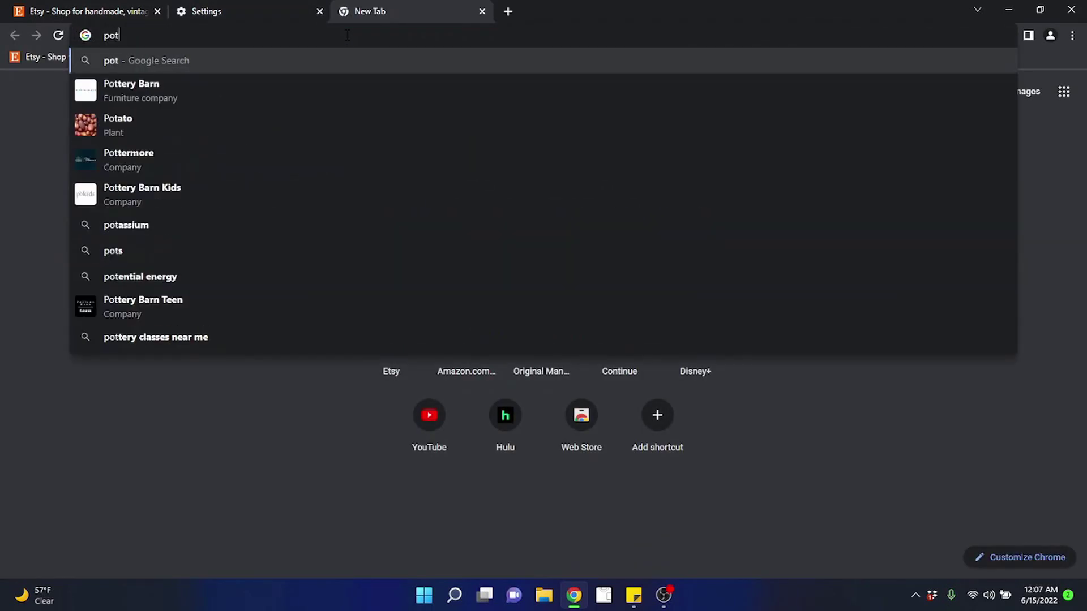
key(Return)
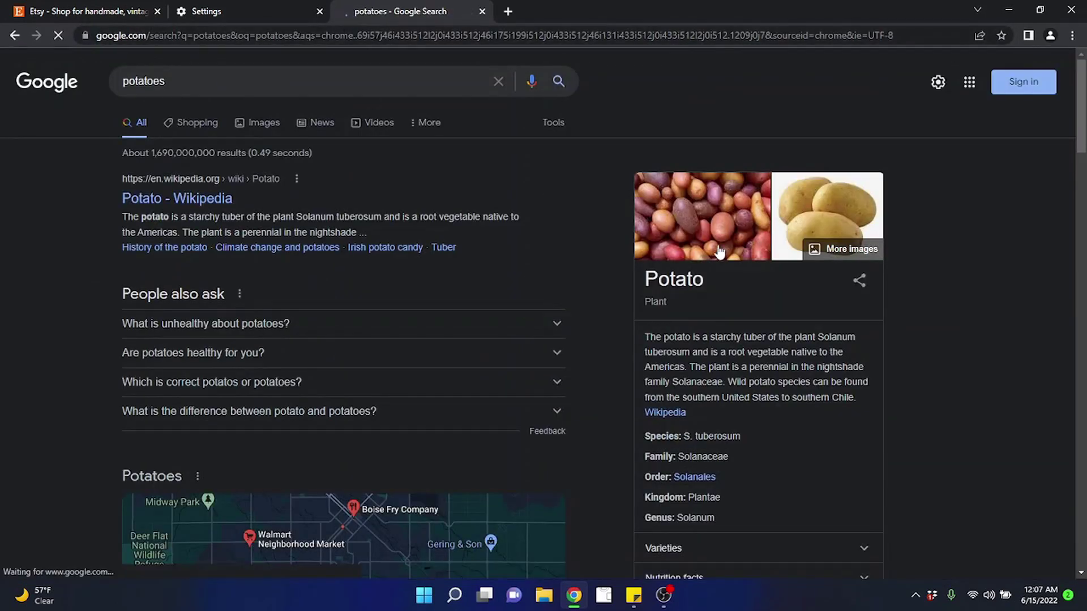
scroll(484, 327, down, 7)
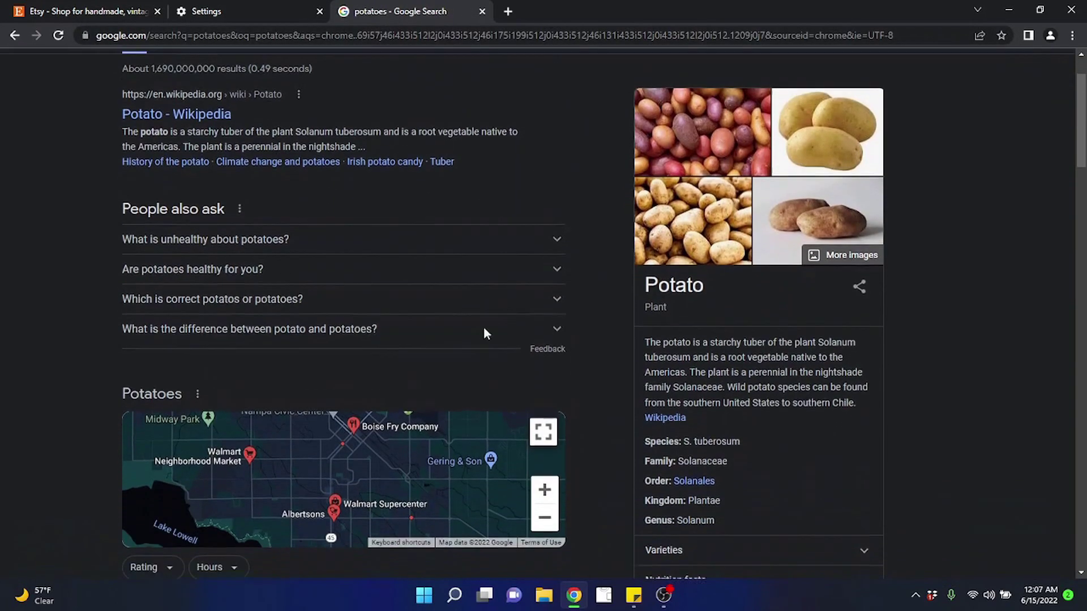
scroll(421, 343, up, 7)
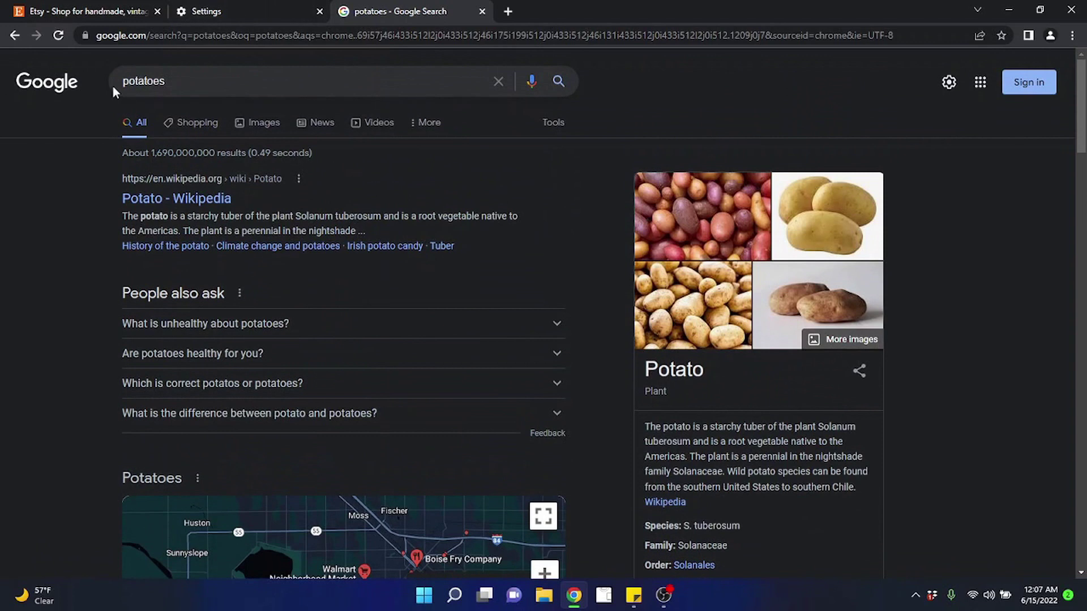
Set the address-bar search engine to Bing, preview it in a new tab, then restore Google
click(264, 8)
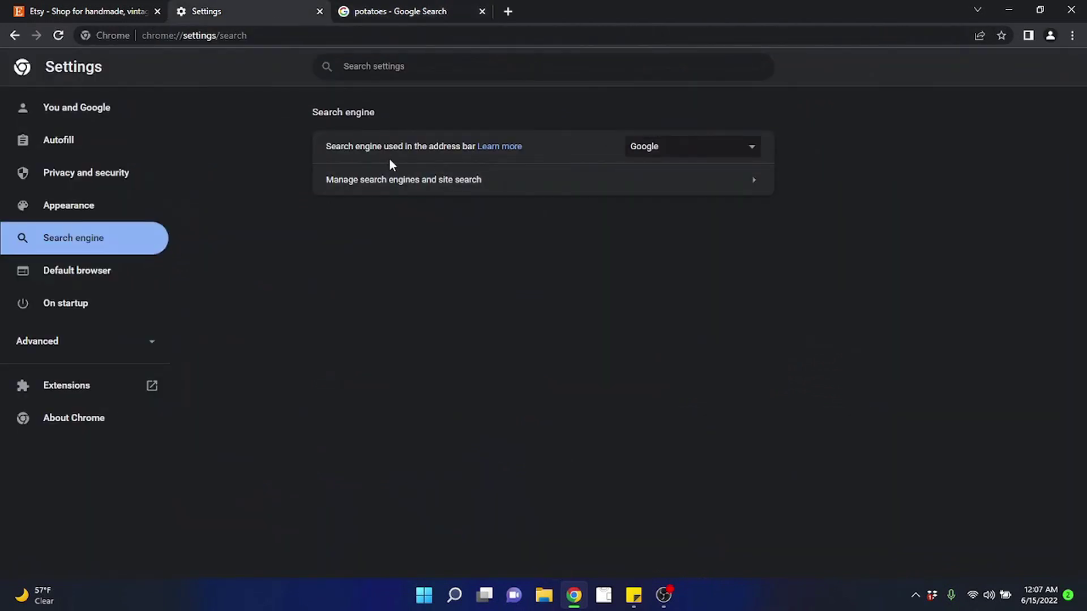
click(667, 146)
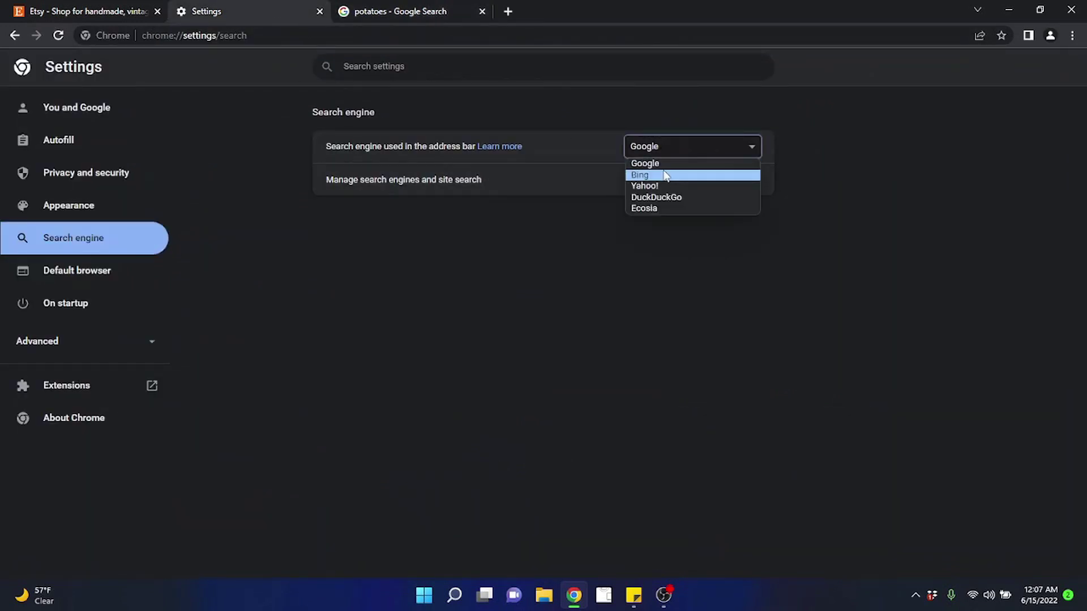
click(667, 175)
click(507, 11)
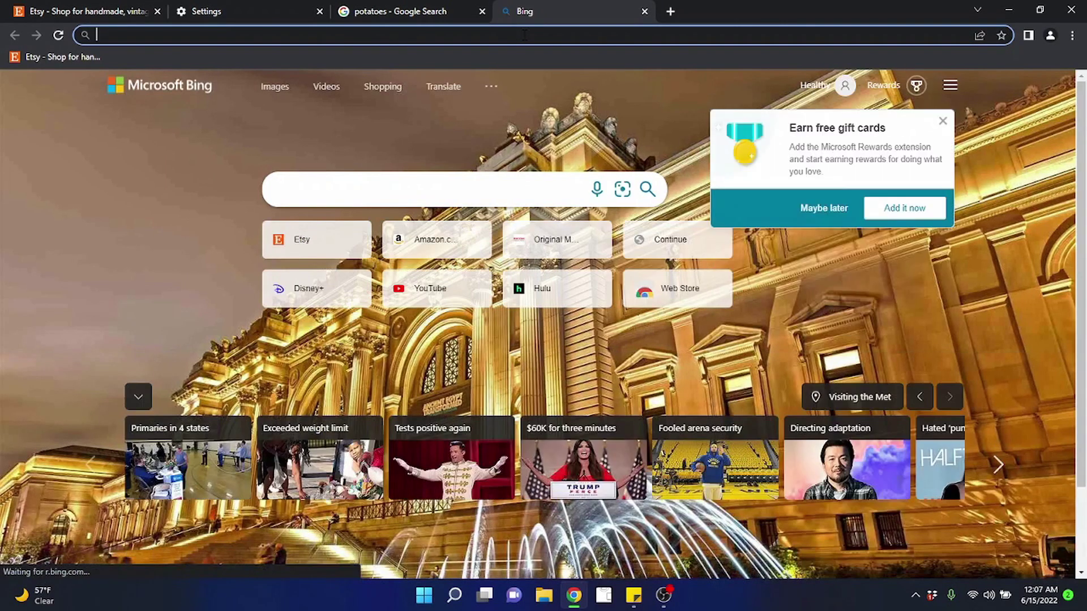
click(643, 12)
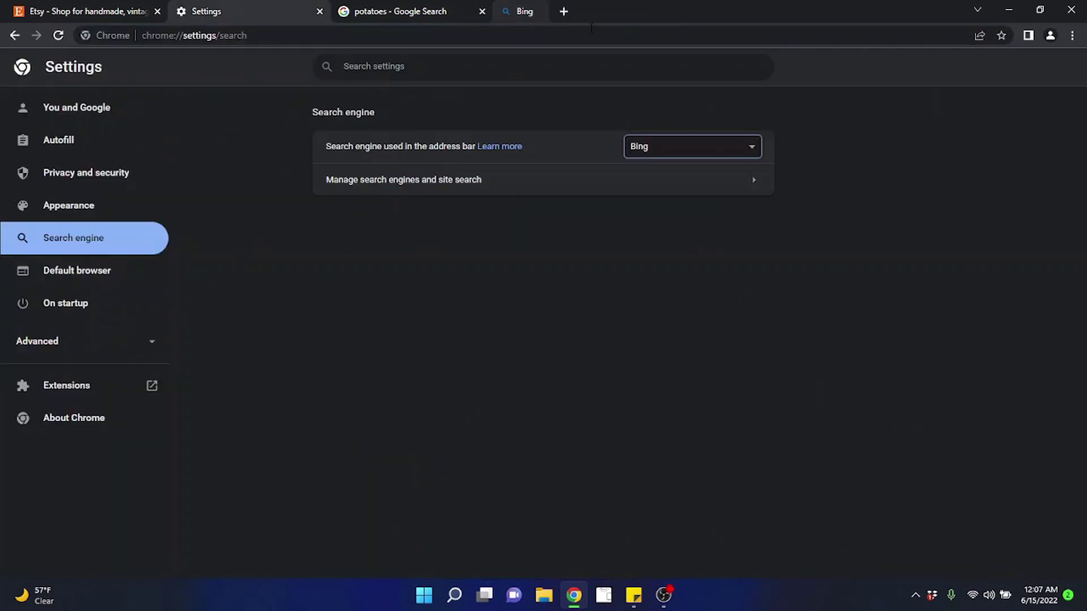
click(679, 153)
click(673, 163)
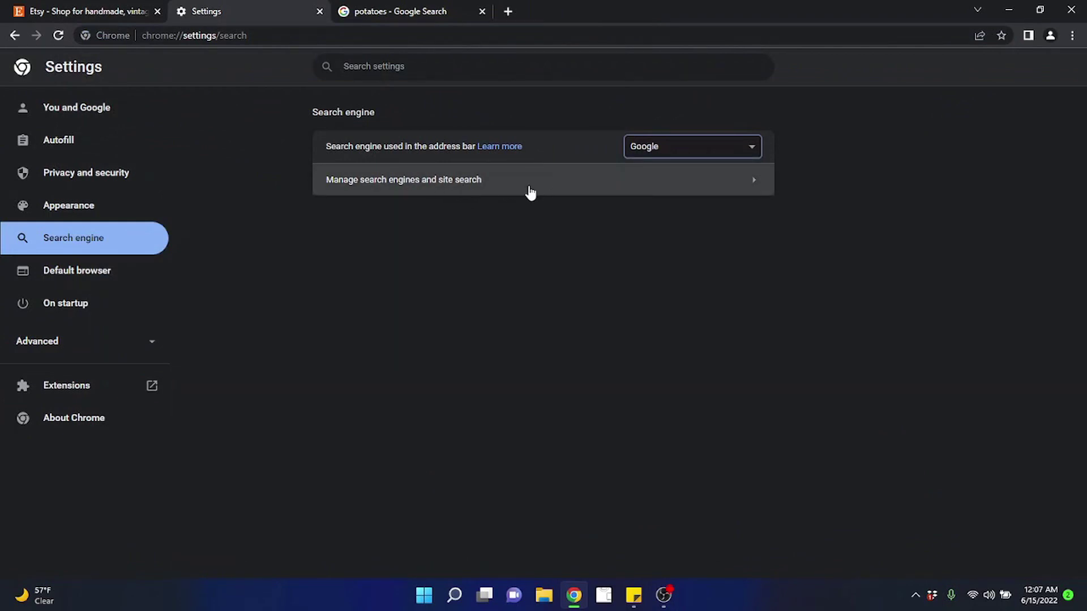
Delete the DuckDuckGo and Ecosia entries under Manage search engines and site search
click(487, 188)
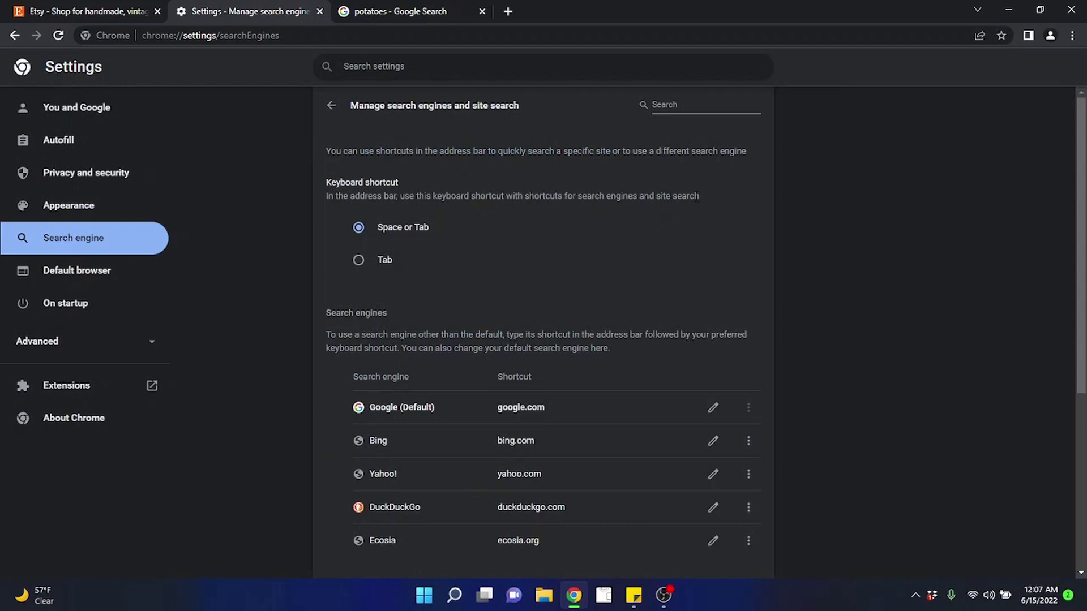
scroll(585, 330, down, 2)
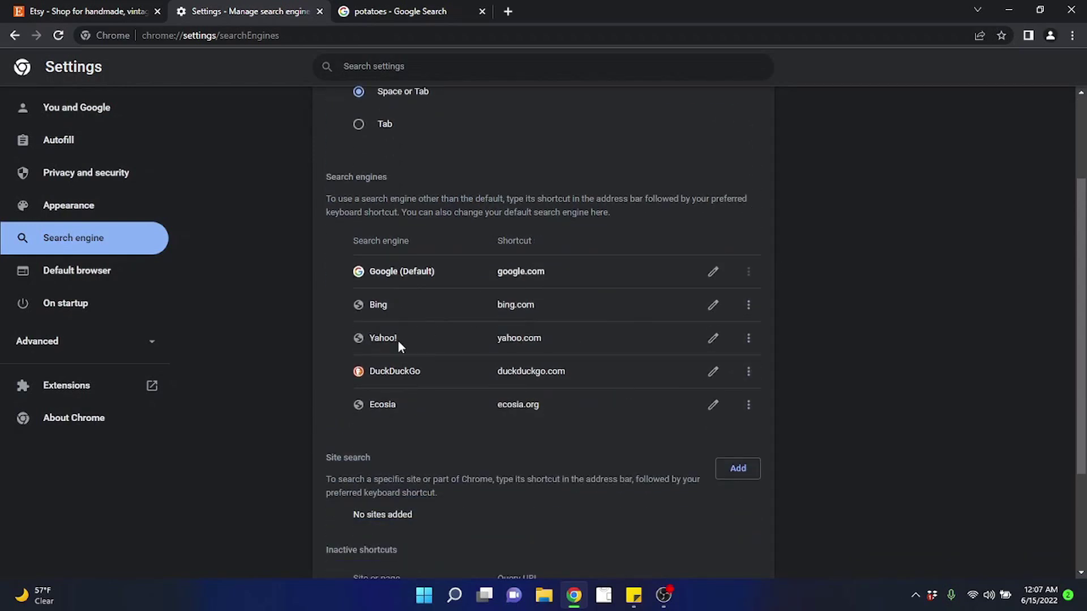
click(748, 371)
click(719, 415)
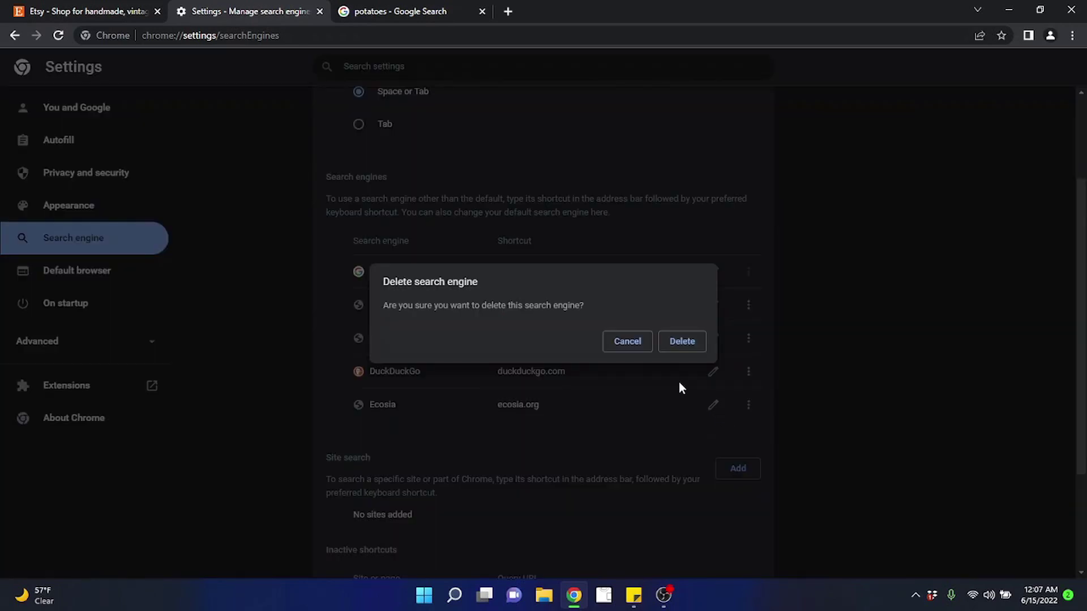
click(687, 343)
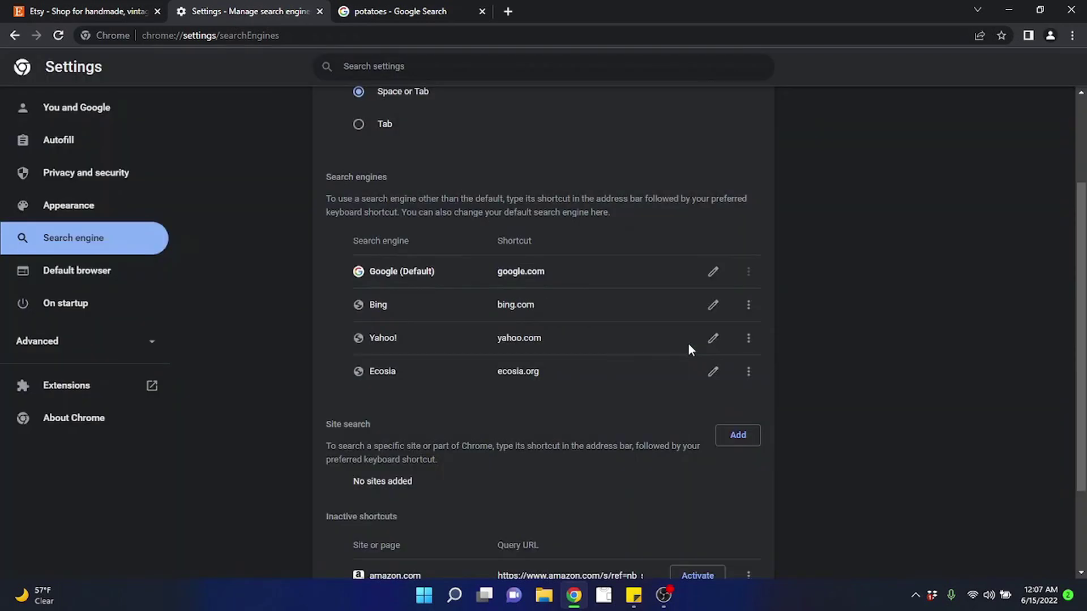
click(747, 373)
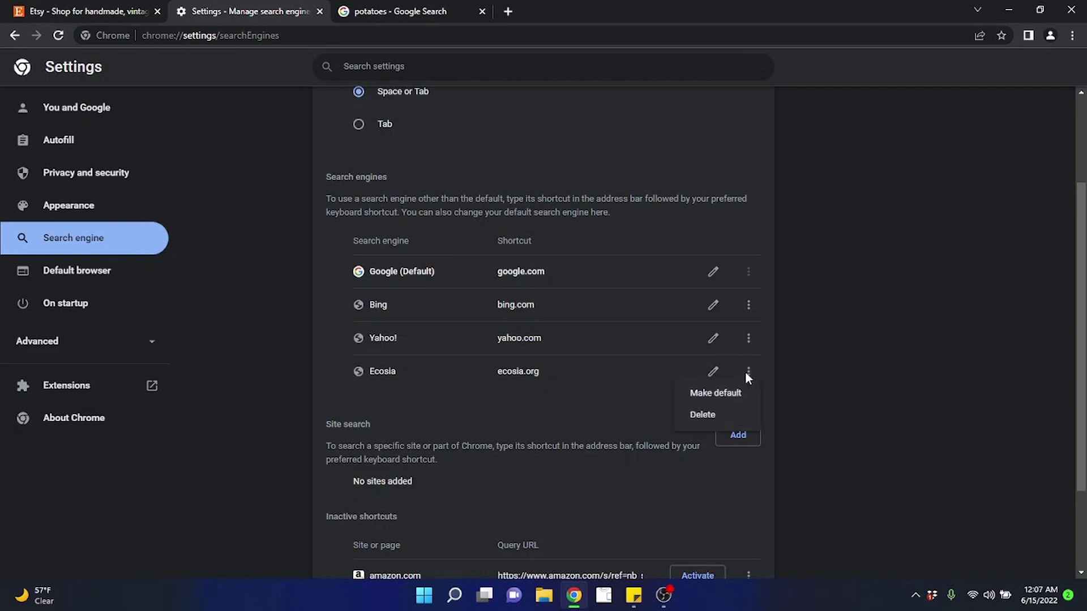
click(726, 414)
click(682, 342)
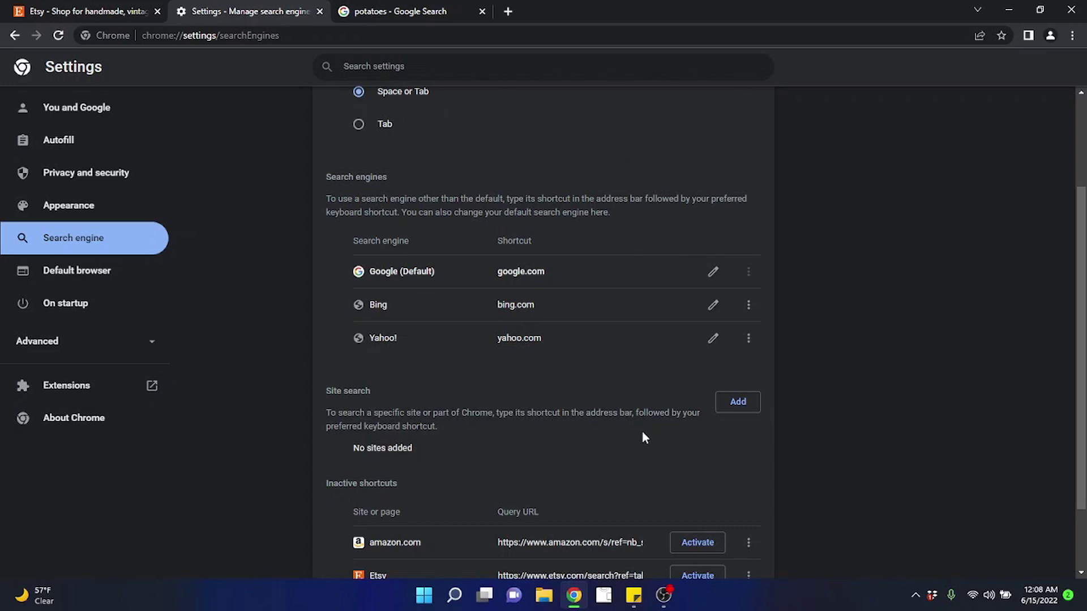
scroll(642, 431, down, 2)
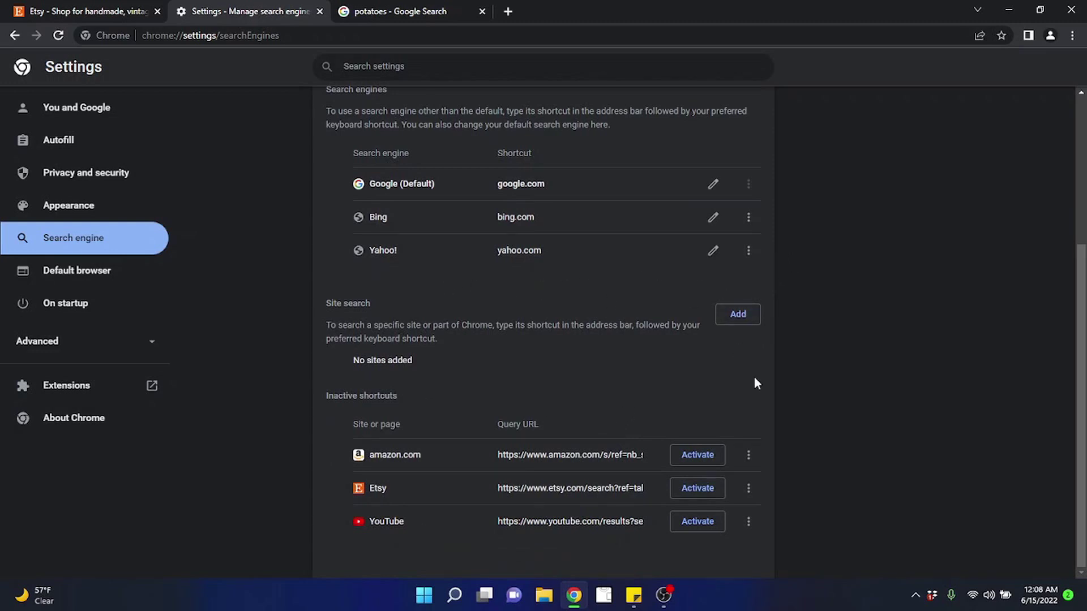
Delete Bing and Yahoo! from the search engines, then close the Settings and potatoes tabs
scroll(702, 293, up, 1)
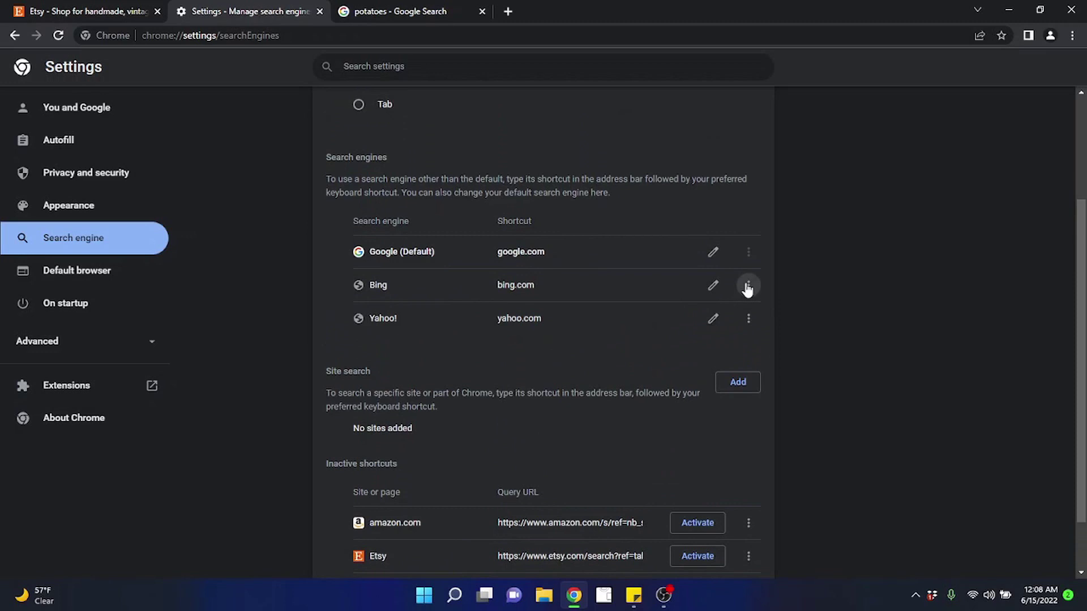
click(749, 284)
click(736, 328)
click(704, 341)
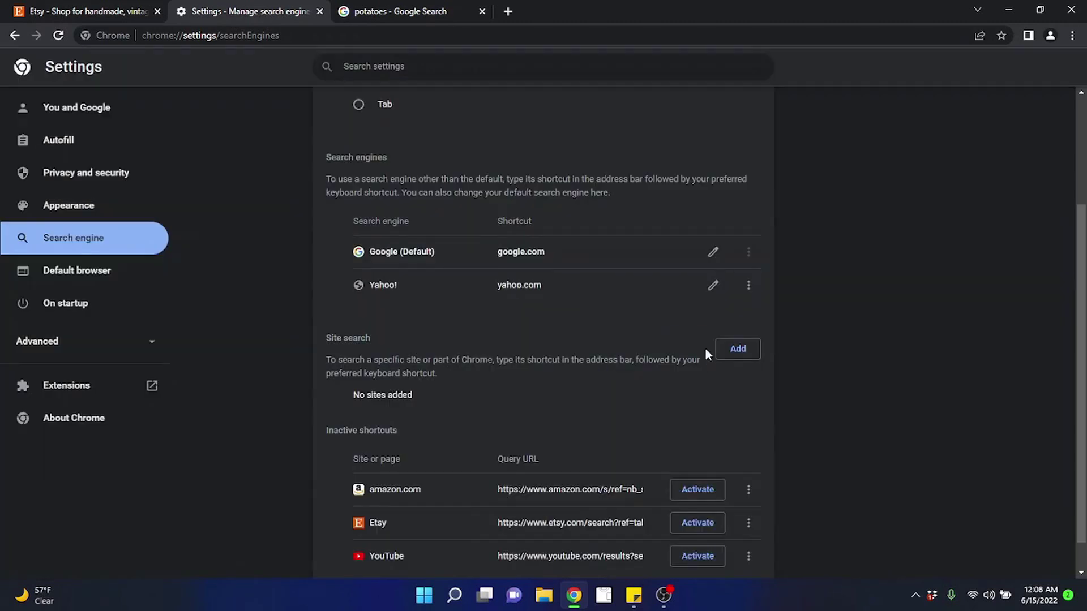
click(748, 285)
click(736, 327)
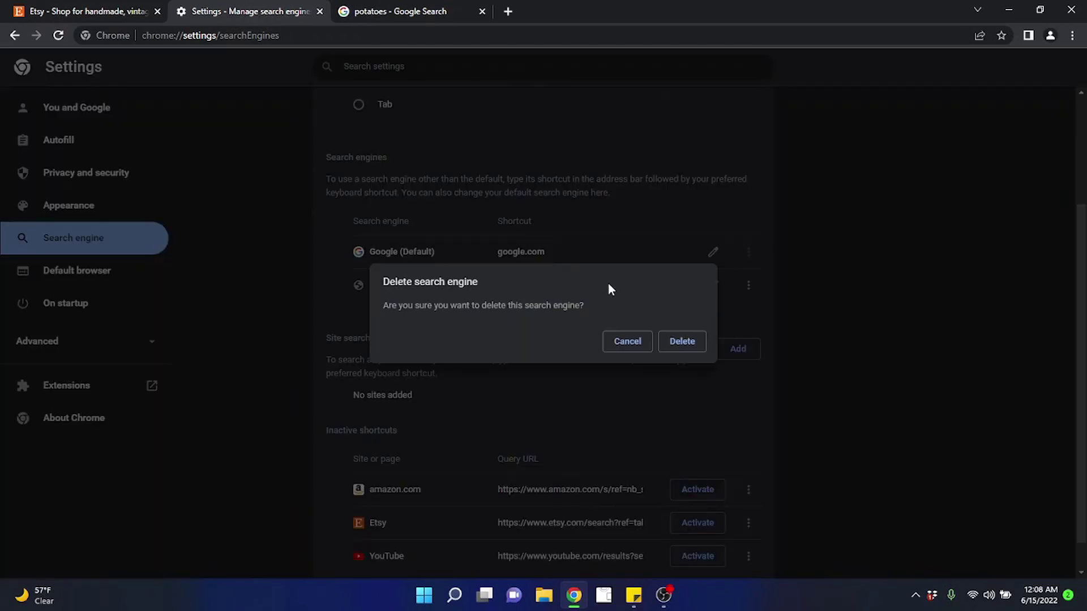
click(682, 341)
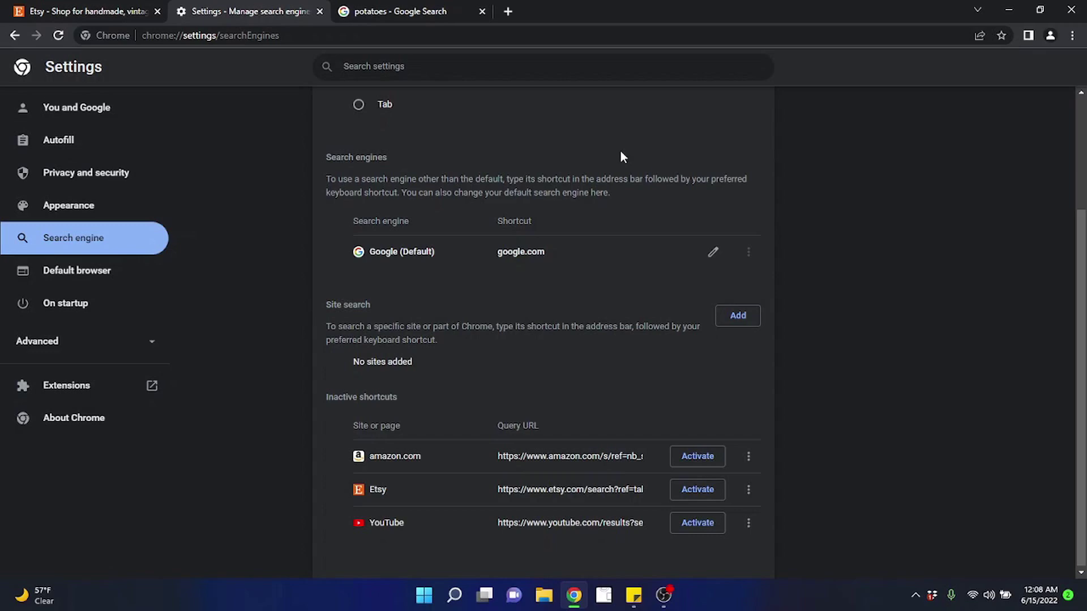
click(319, 11)
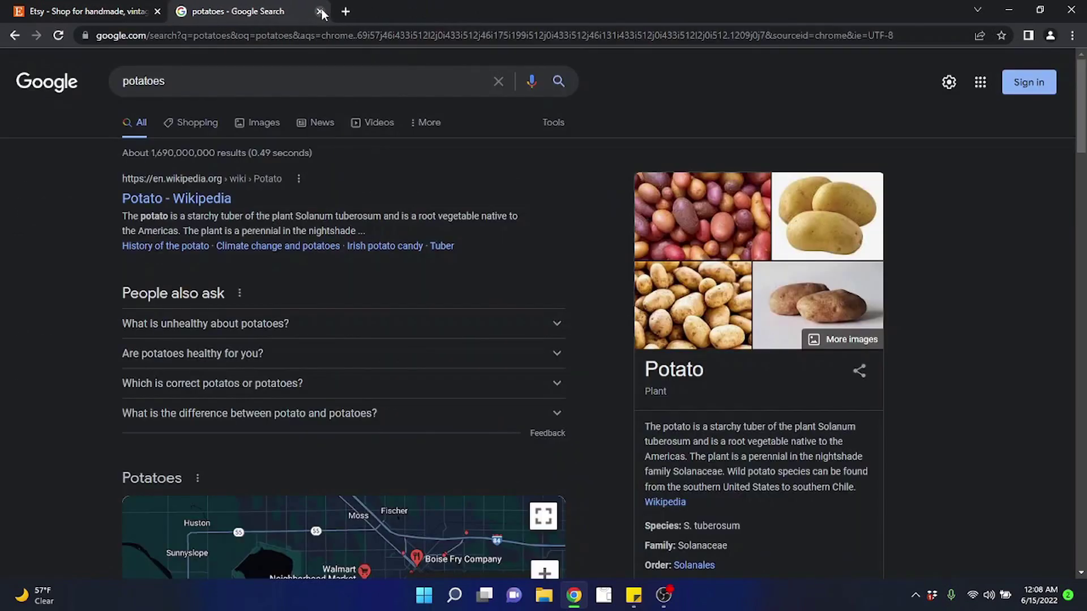
click(319, 11)
Open two new blank tabs and close them both again
click(177, 12)
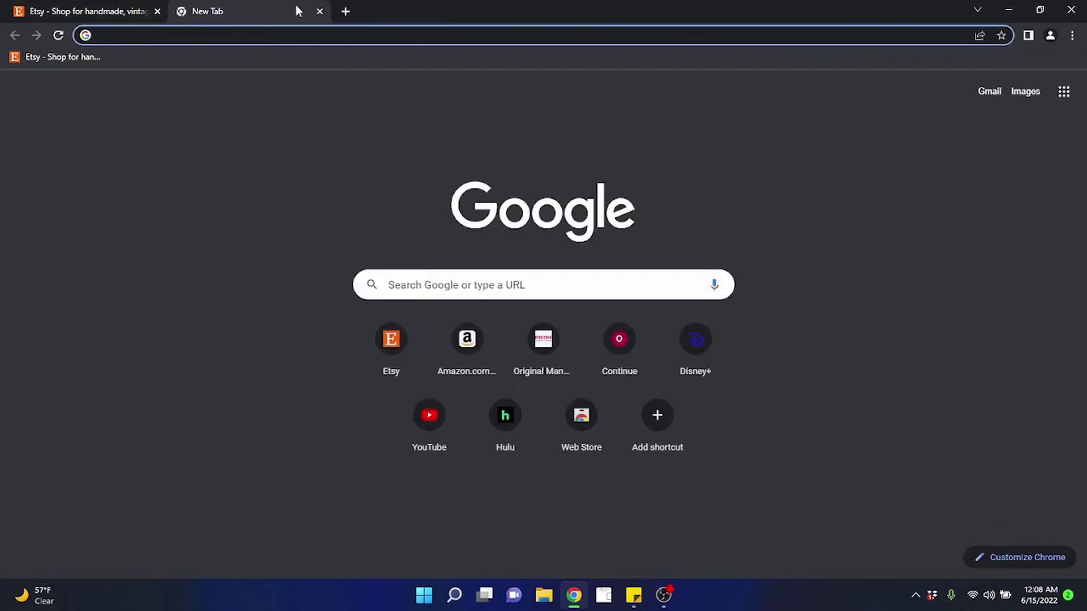
click(345, 11)
click(319, 11)
click(319, 12)
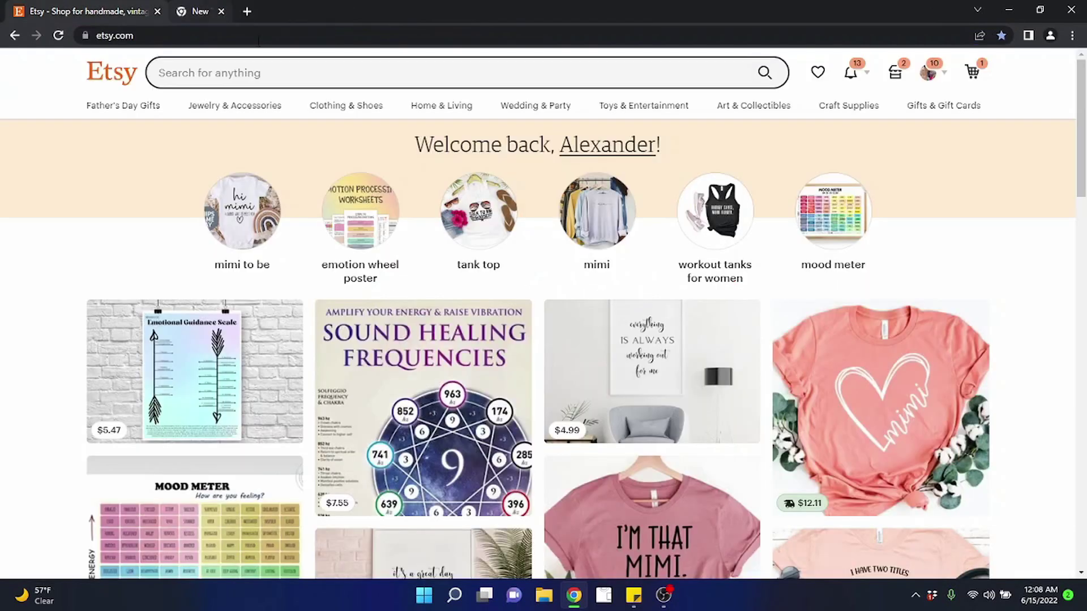
Open the Chrome main menu, dismiss it unused, and start a fresh new tab
click(1073, 35)
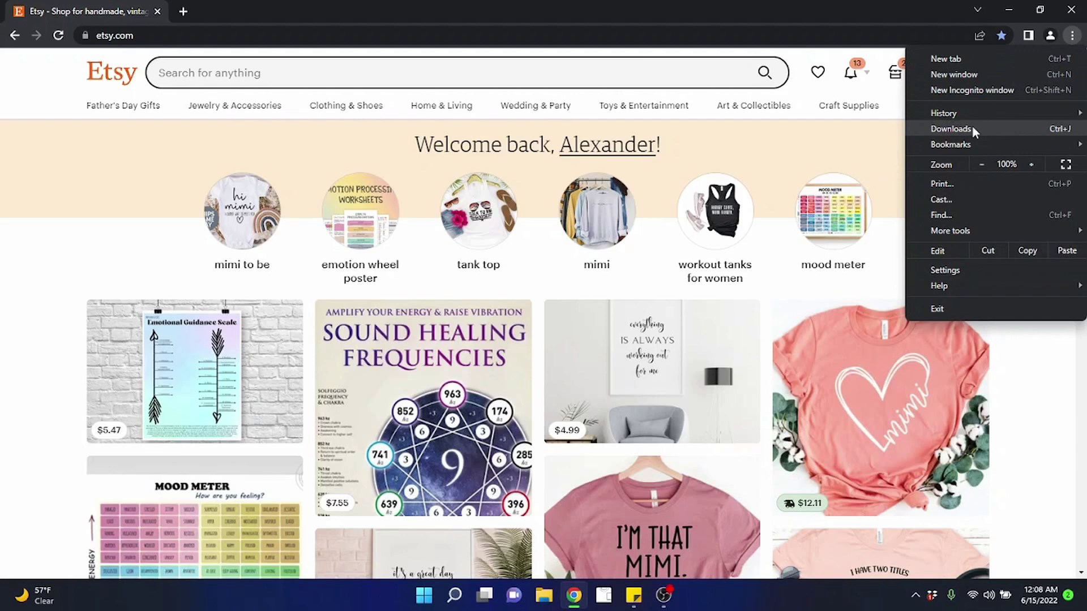
mouse_move(968, 111)
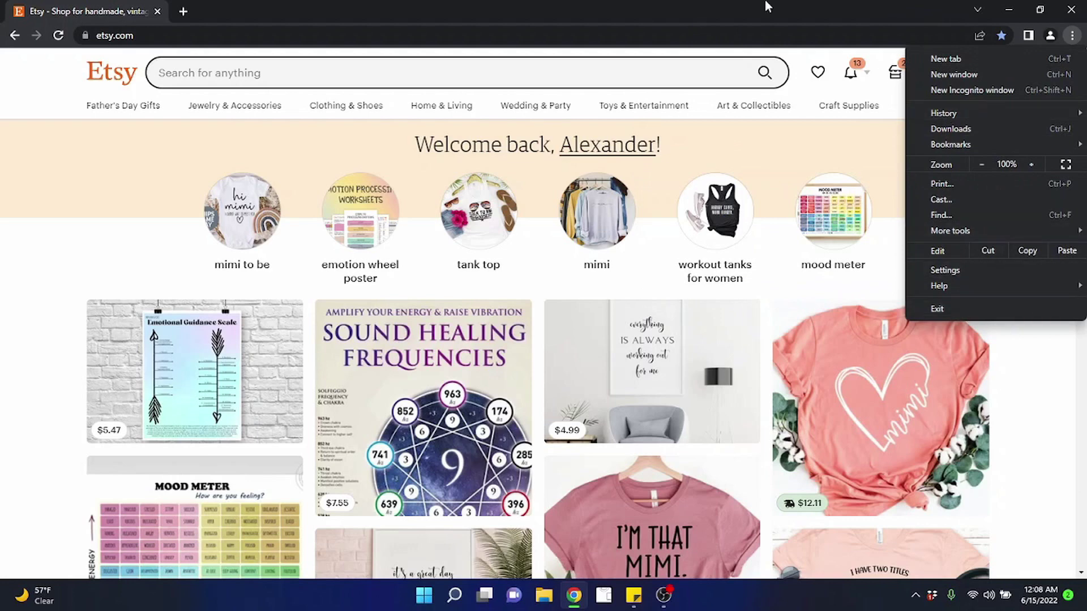
click(685, 18)
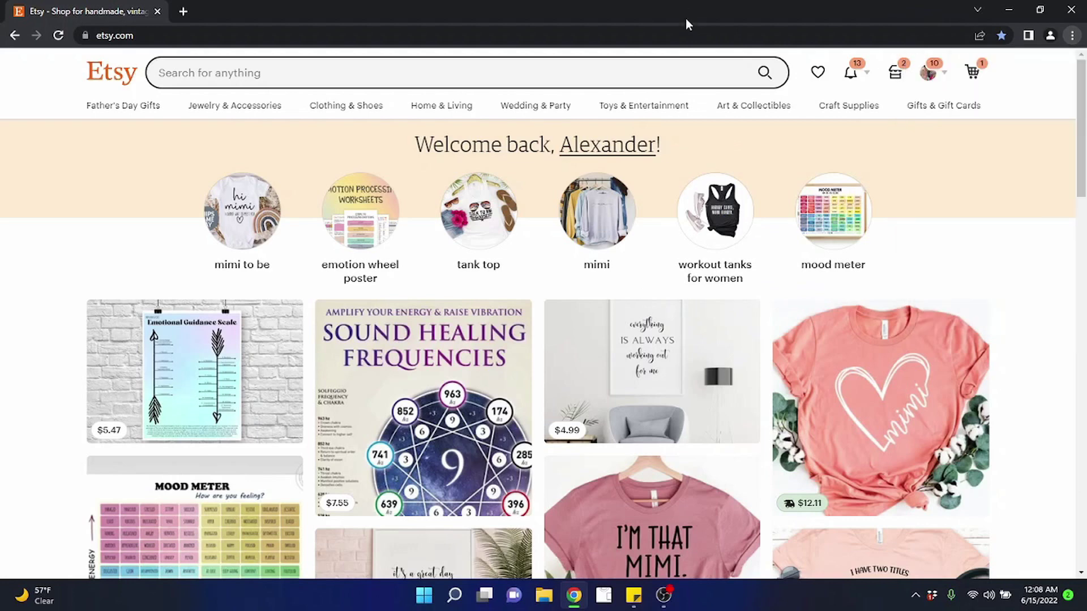
click(184, 11)
Enter 'youtube' in the address bar to reach the YouTube home page
click(201, 38)
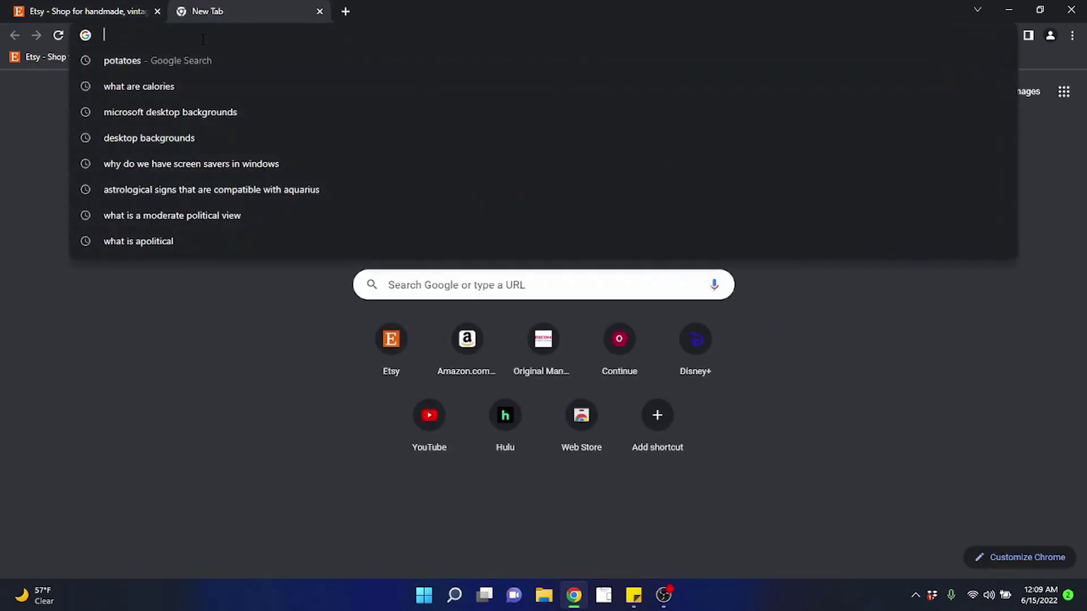
text(youtube)
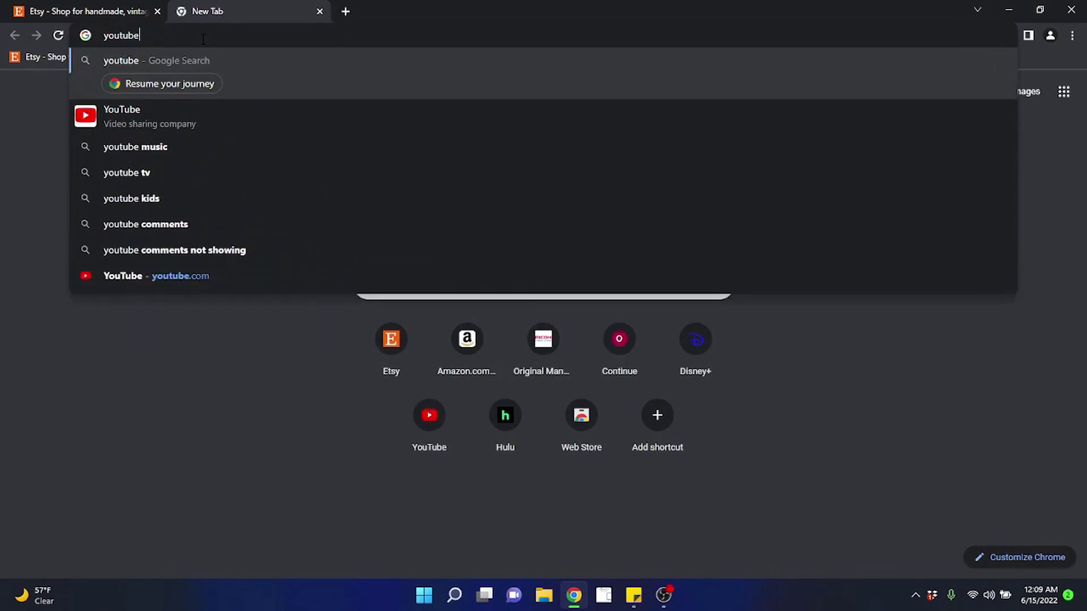
key(Return)
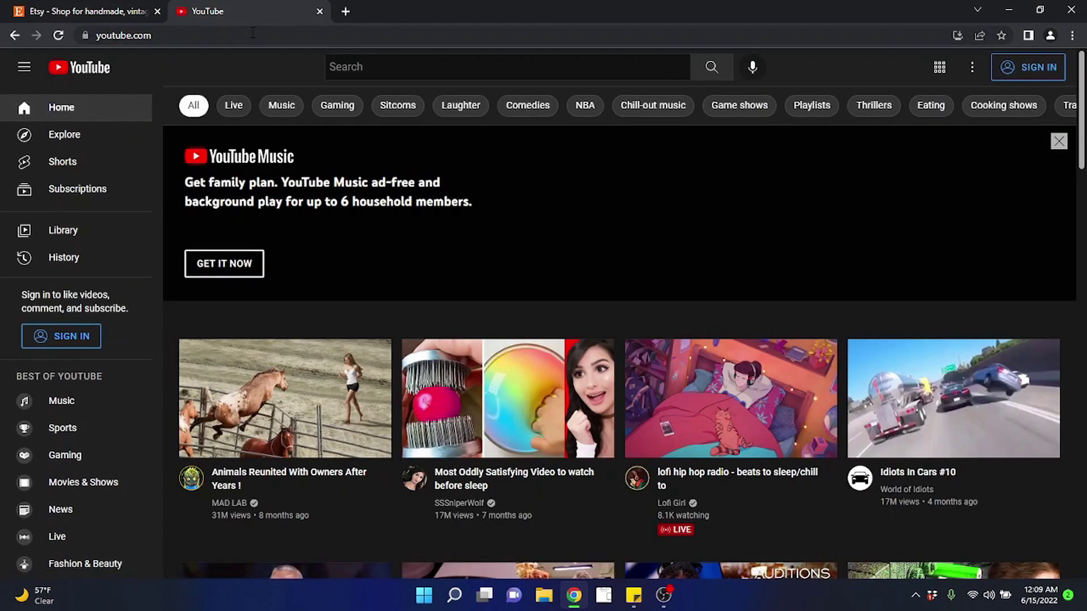
click(252, 33)
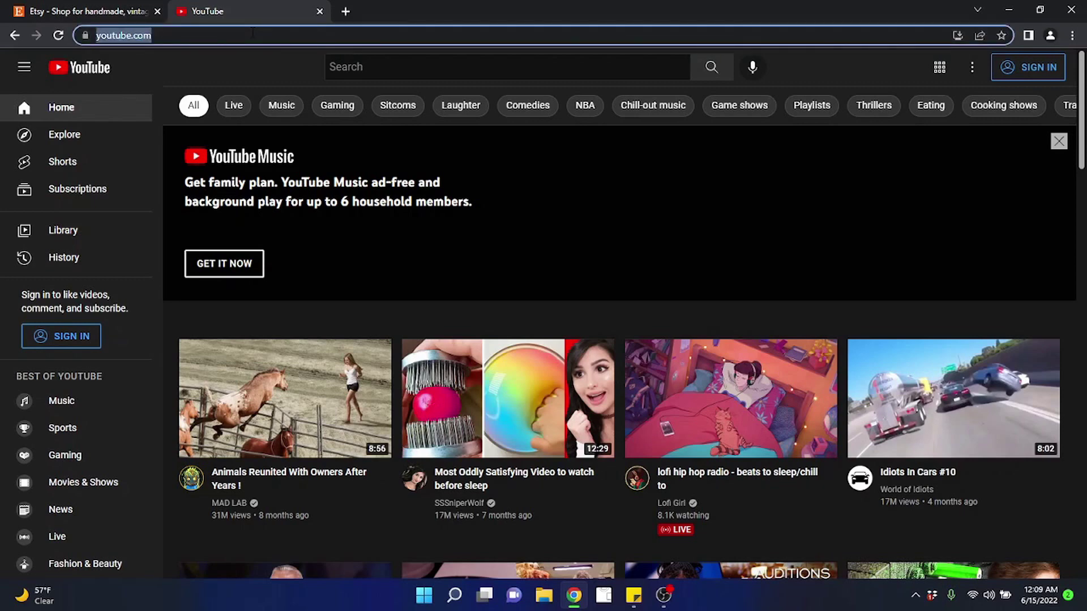
text(superanti)
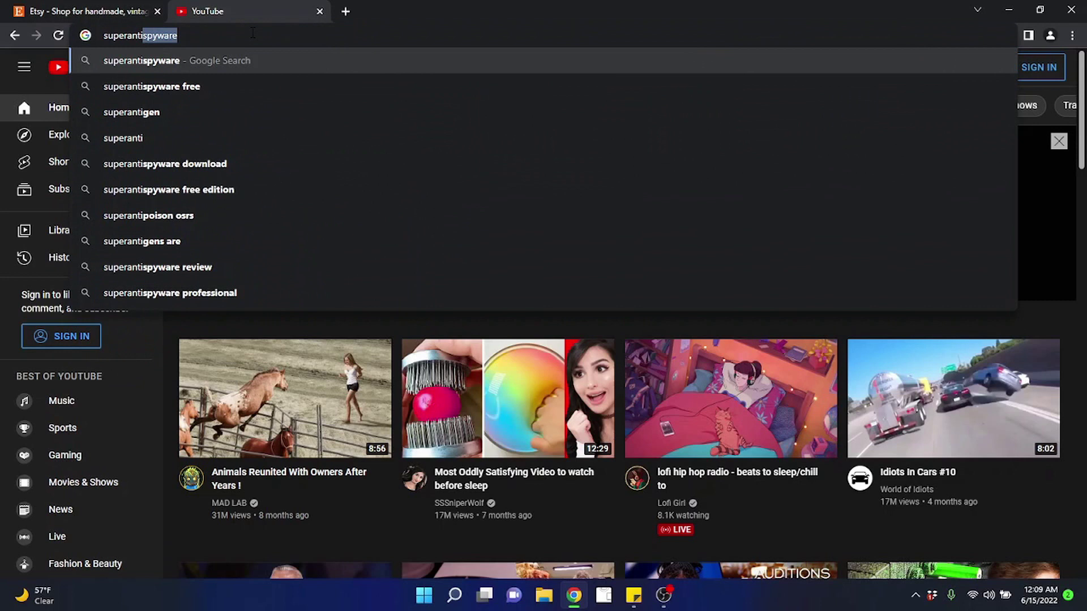
text(spyware)
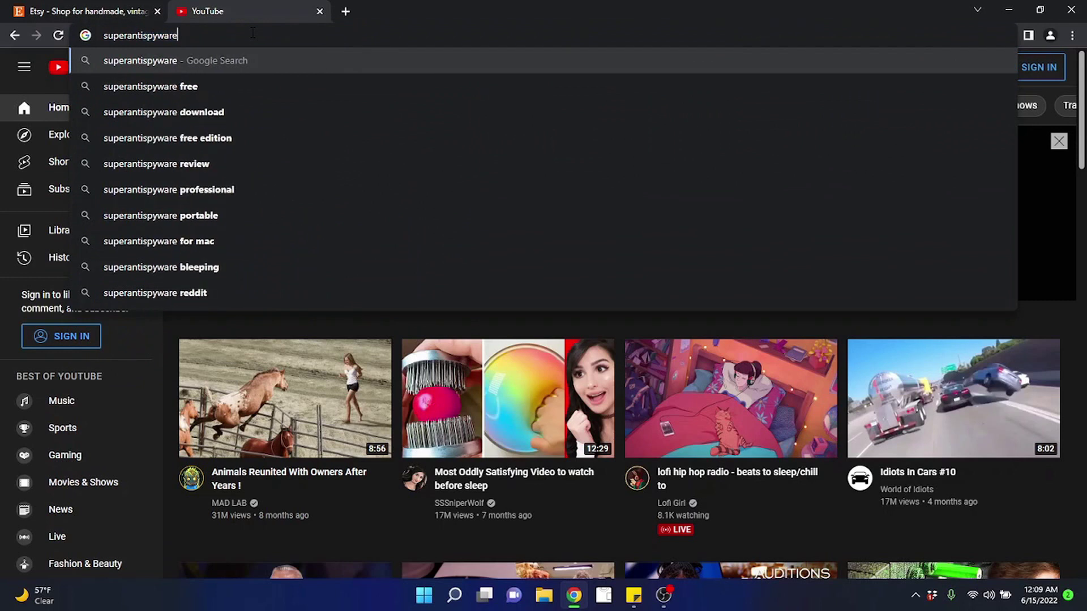
key(Return)
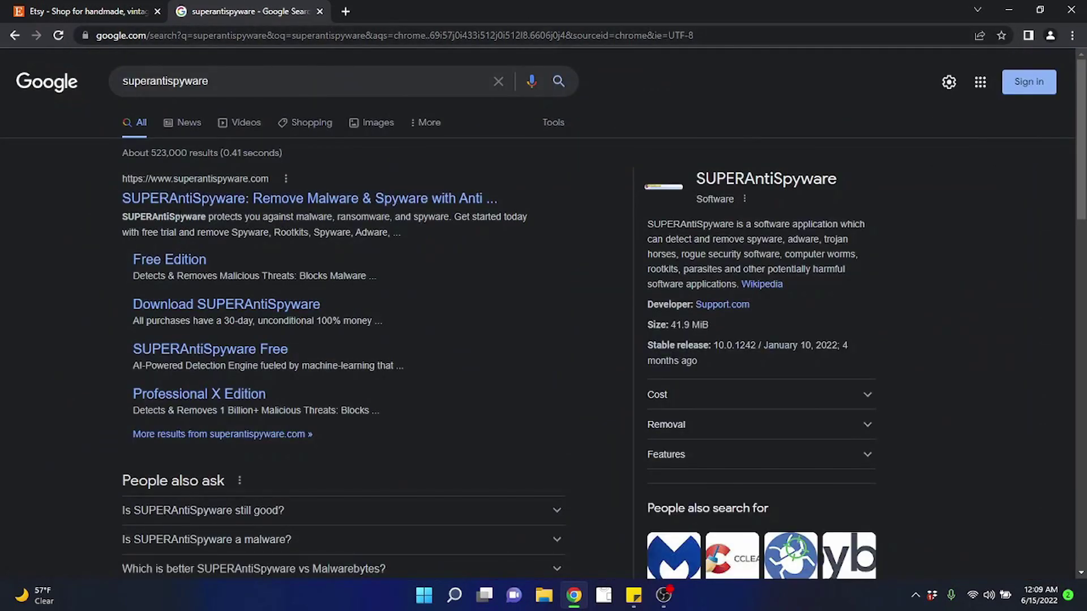
scroll(215, 233, down, 7)
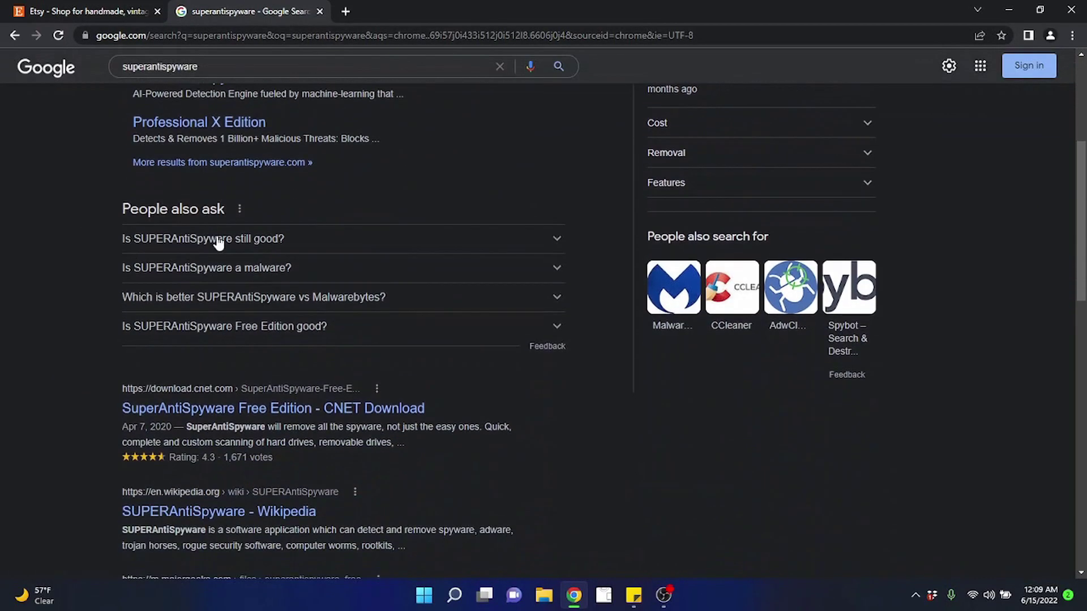
scroll(317, 233, up, 7)
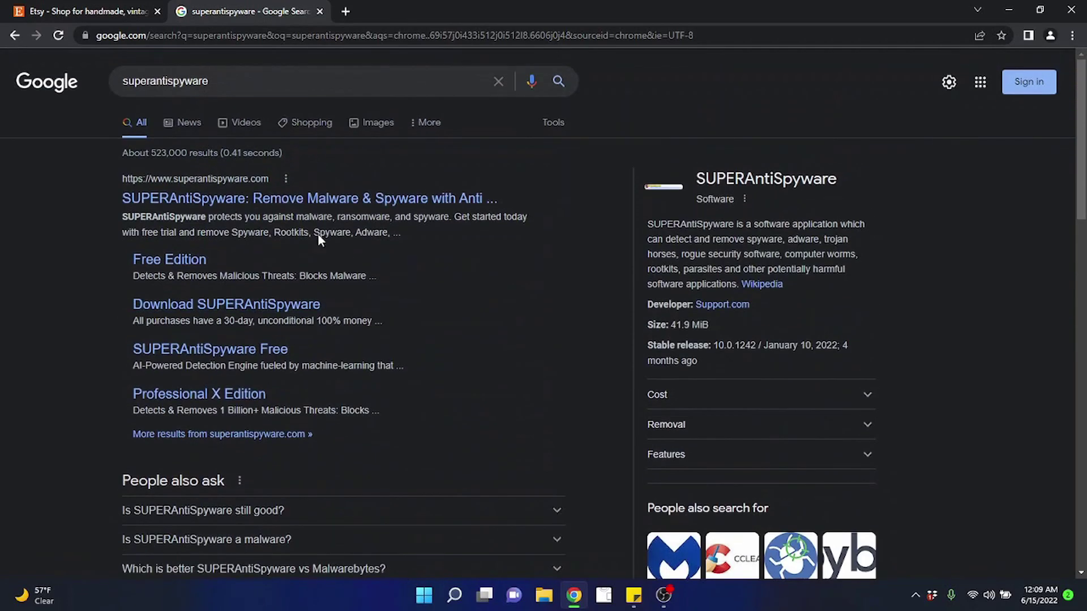
click(1072, 35)
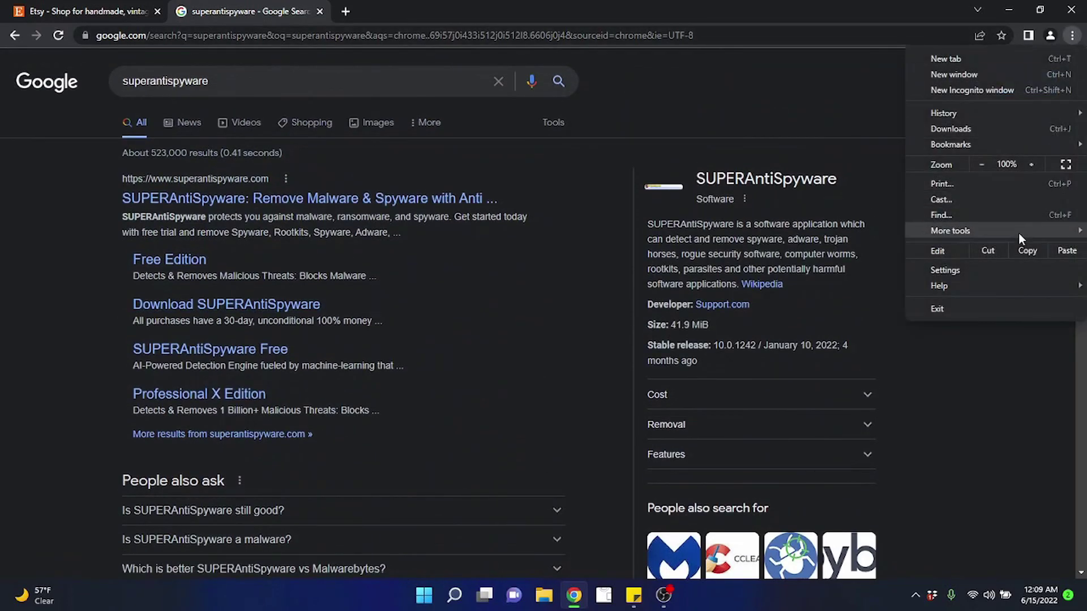
mouse_move(1018, 232)
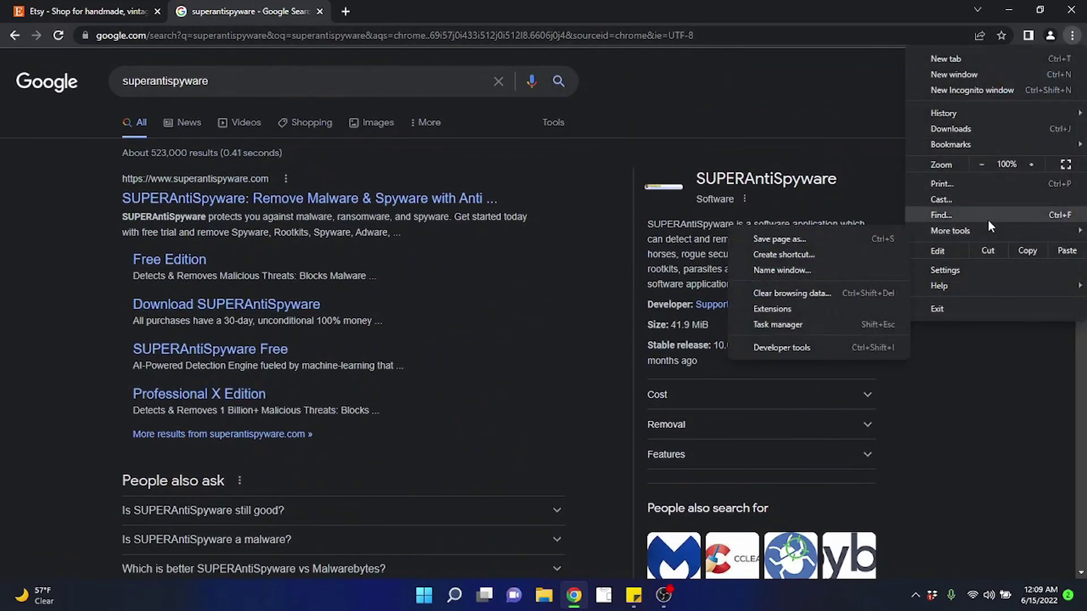
click(464, 15)
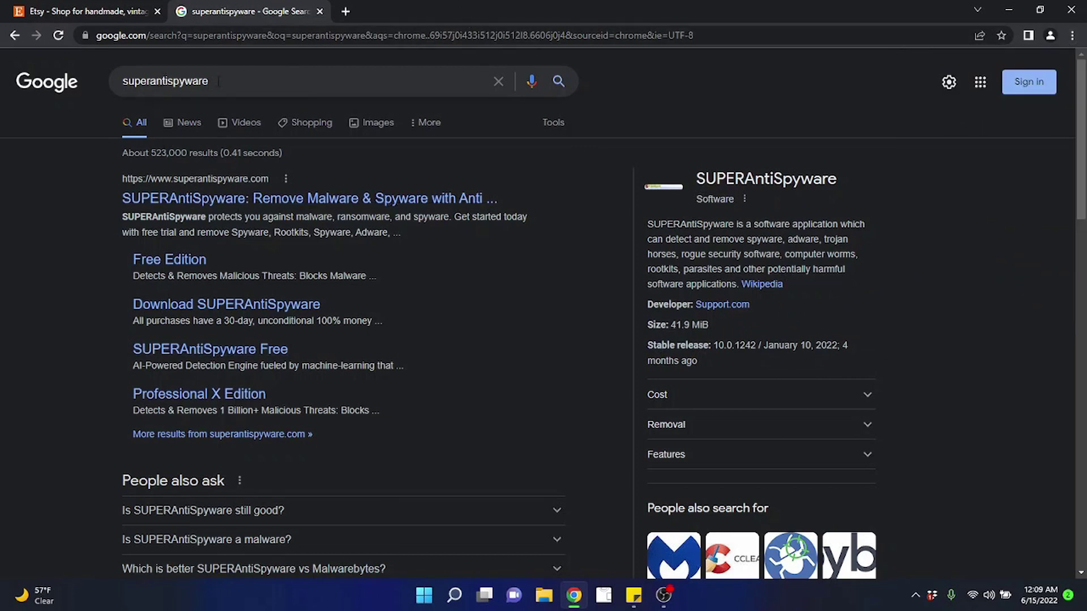
drag(219, 80, 139, 95)
Search Google for 'superantspware' and review the auto-corrected superantispyware results
text(superan)
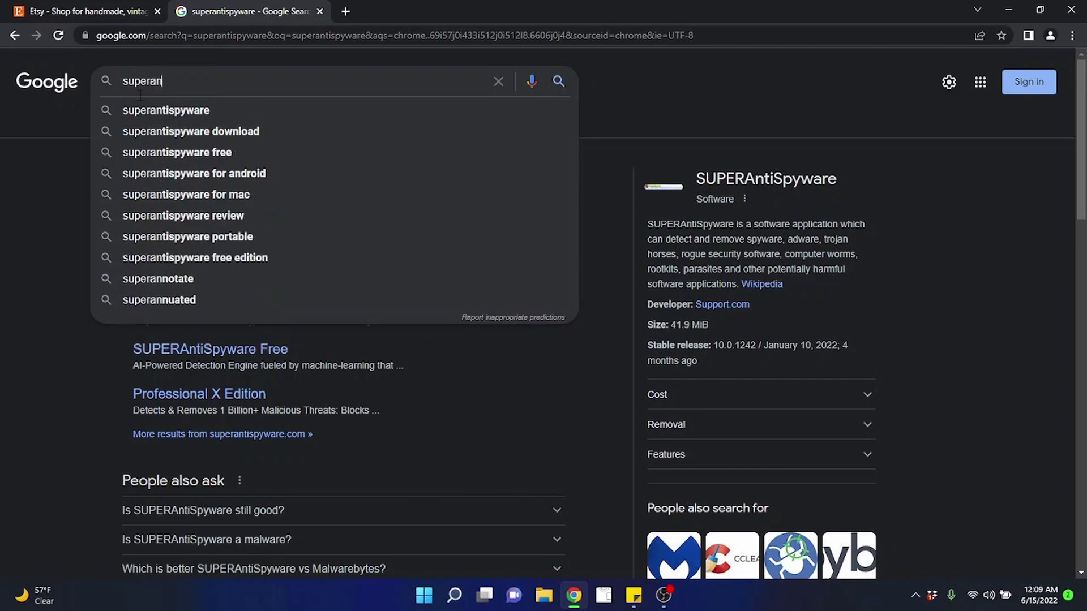
text(tsp)
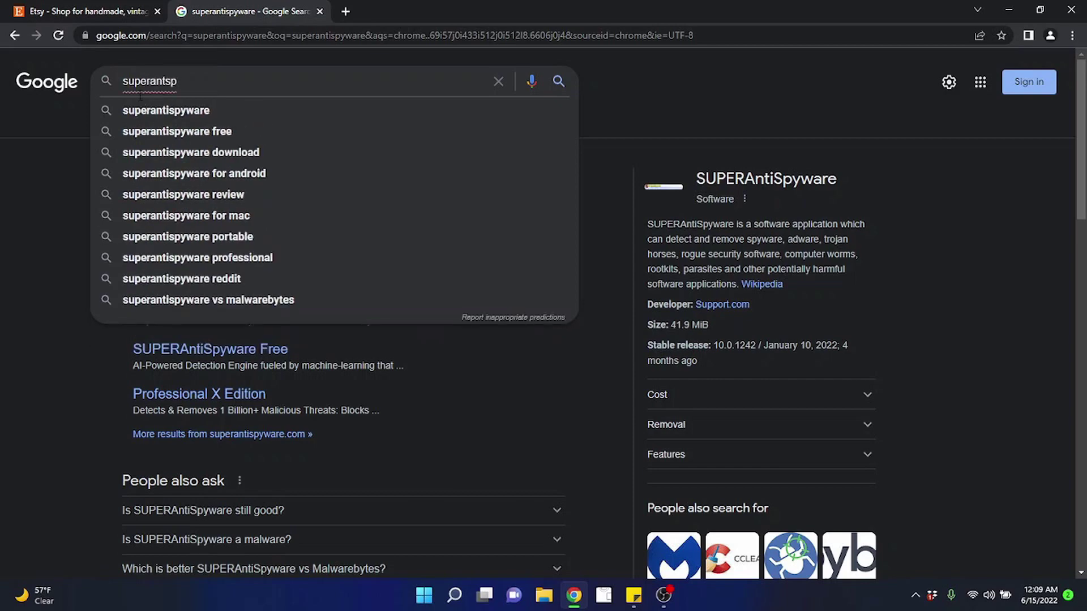
text(ware)
key(Escape)
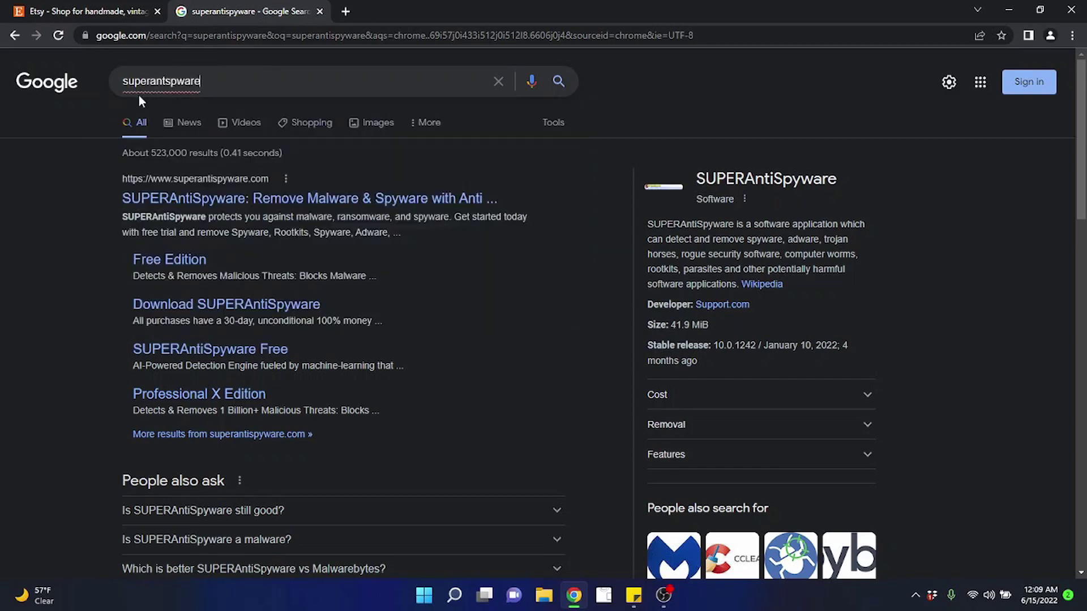
key(Return)
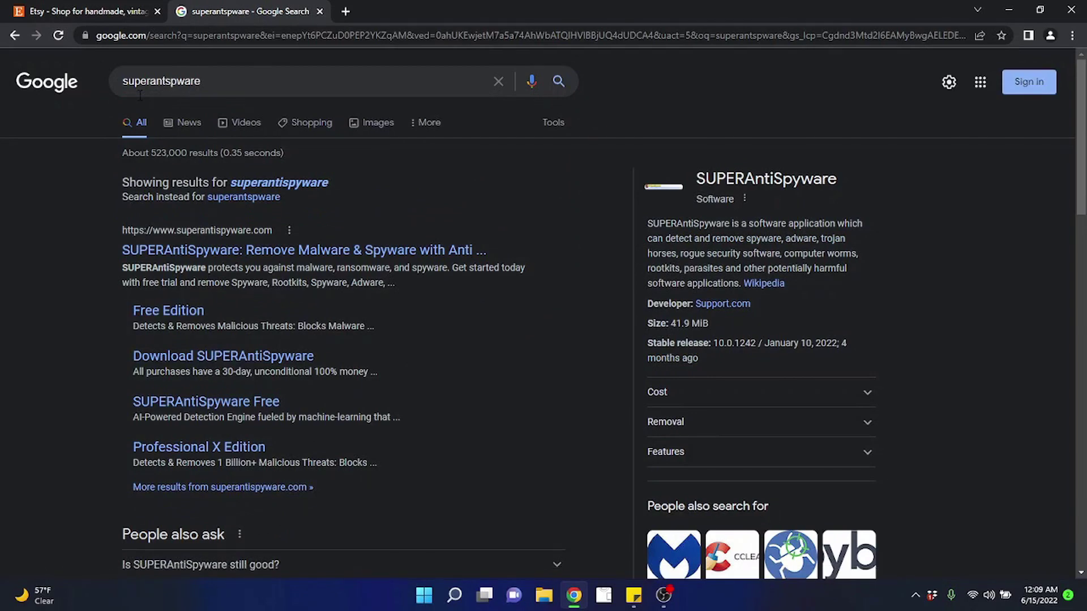
scroll(280, 317, down, 3)
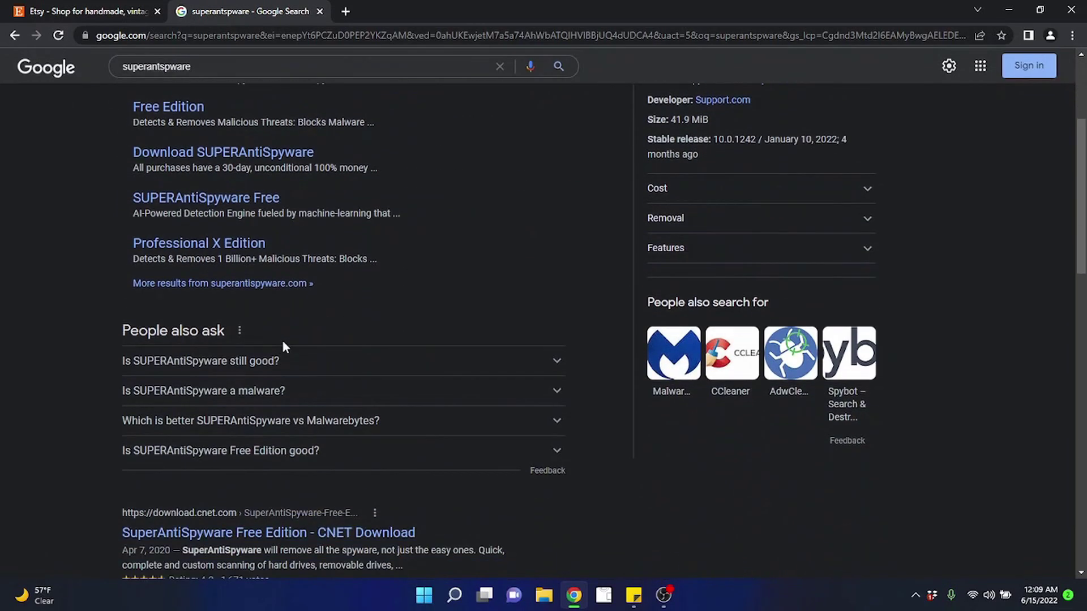
scroll(284, 346, down, 6)
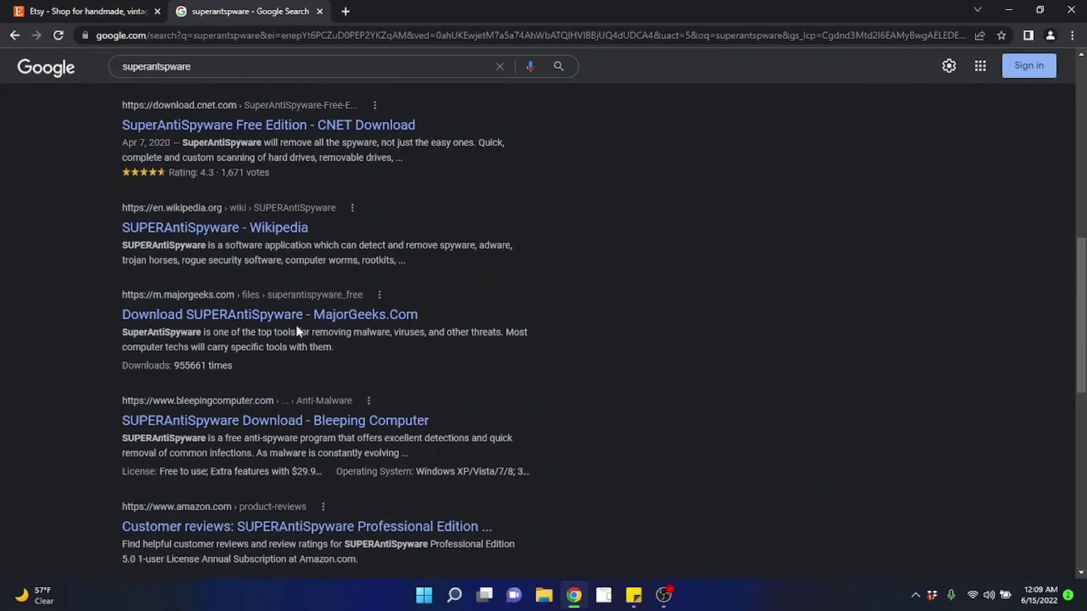
scroll(324, 323, up, 10)
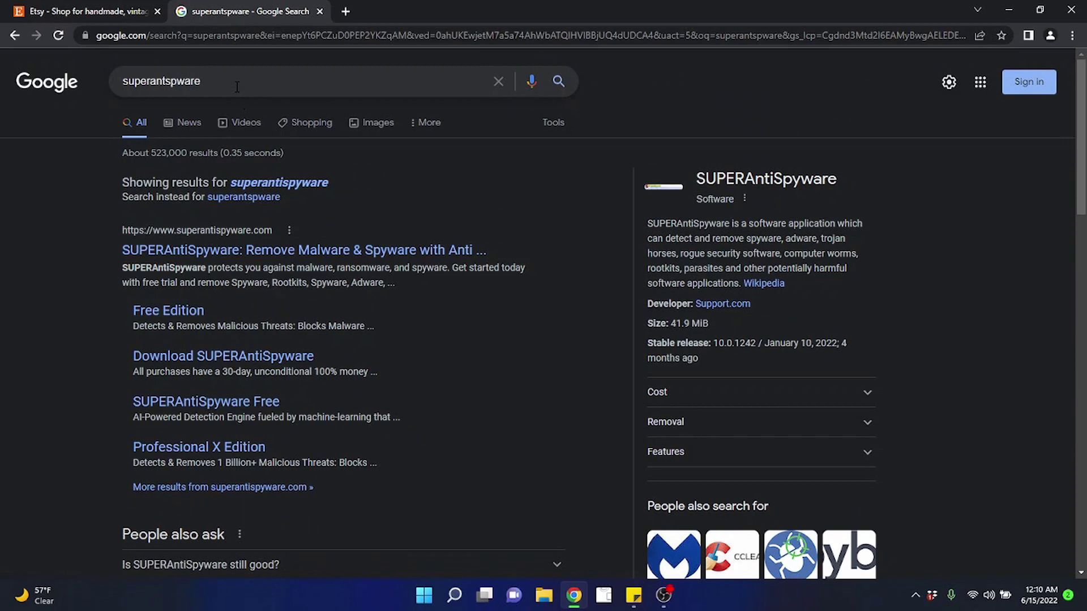
drag(236, 86, 56, 102)
Clear the misspelled query and start typing 'super' in the search box
key(BackSpace)
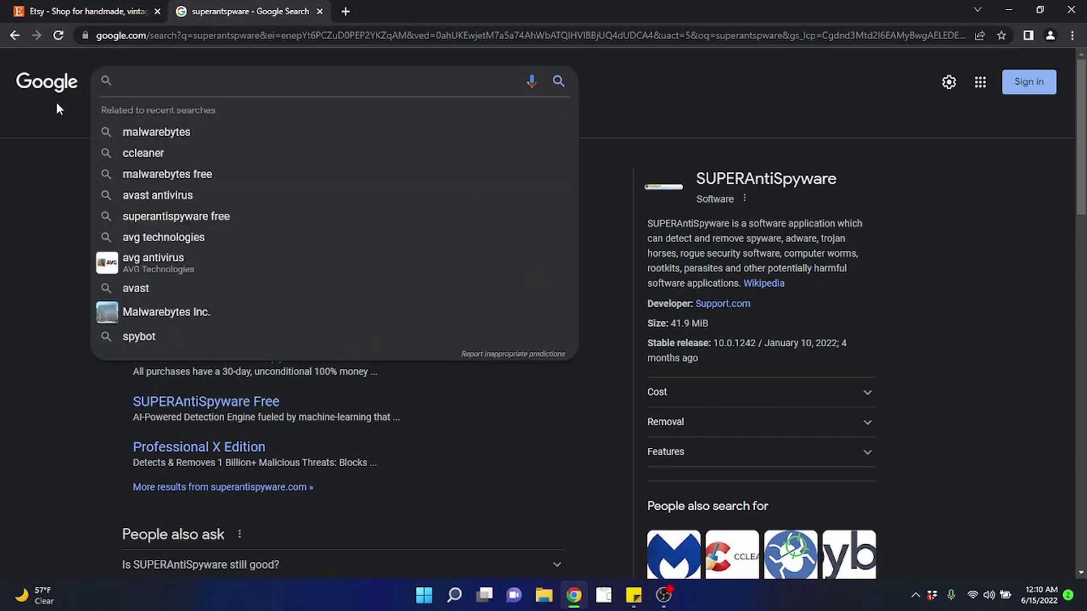
text(super)
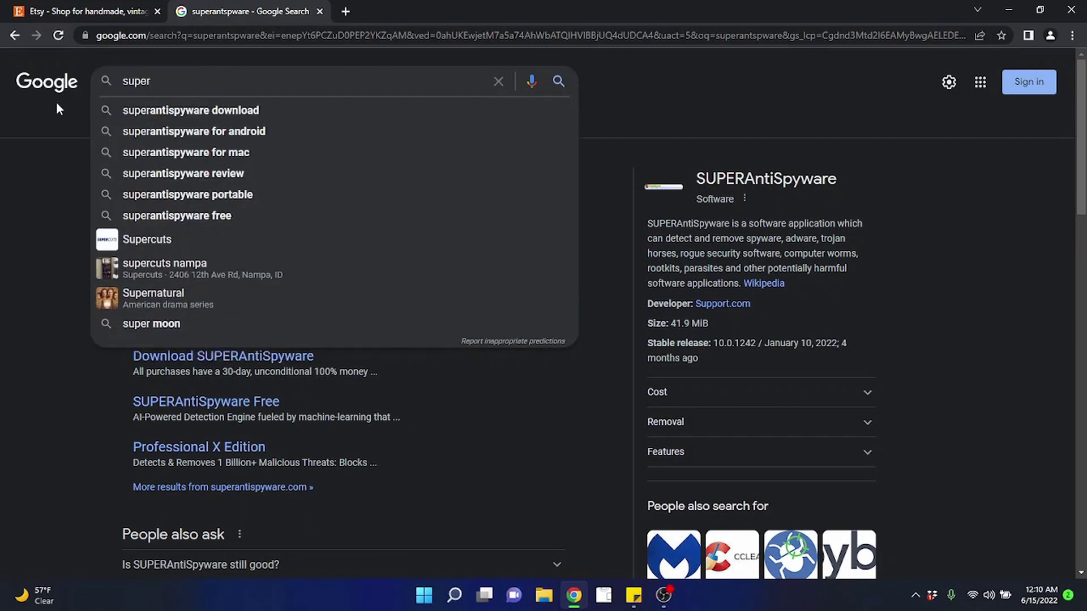
click(34, 114)
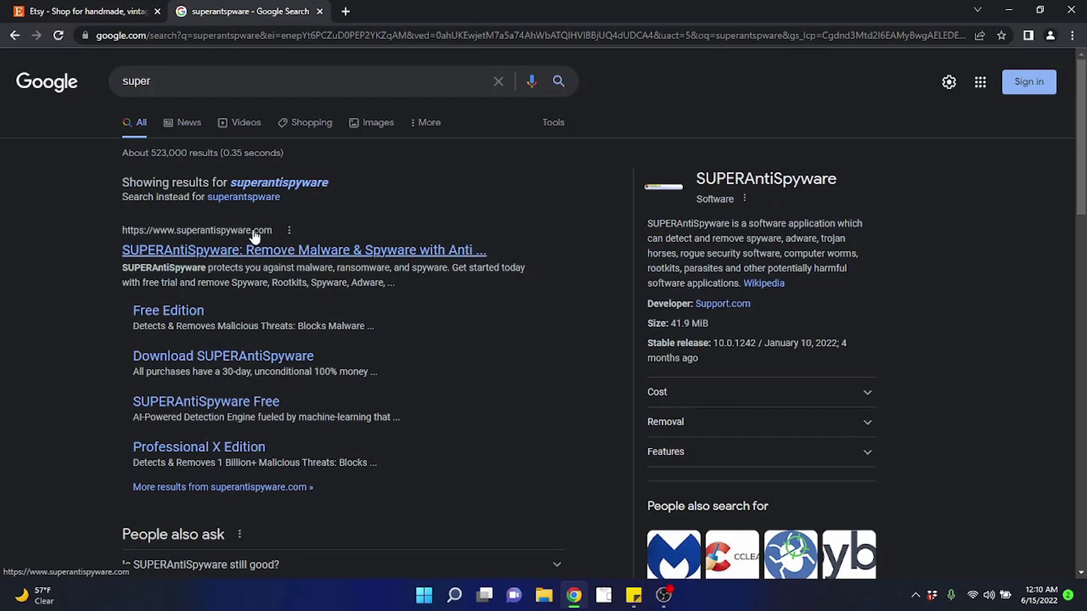
Replace the query with 'youtube', search, and scroll through the results
drag(205, 86, 74, 67)
text(yout)
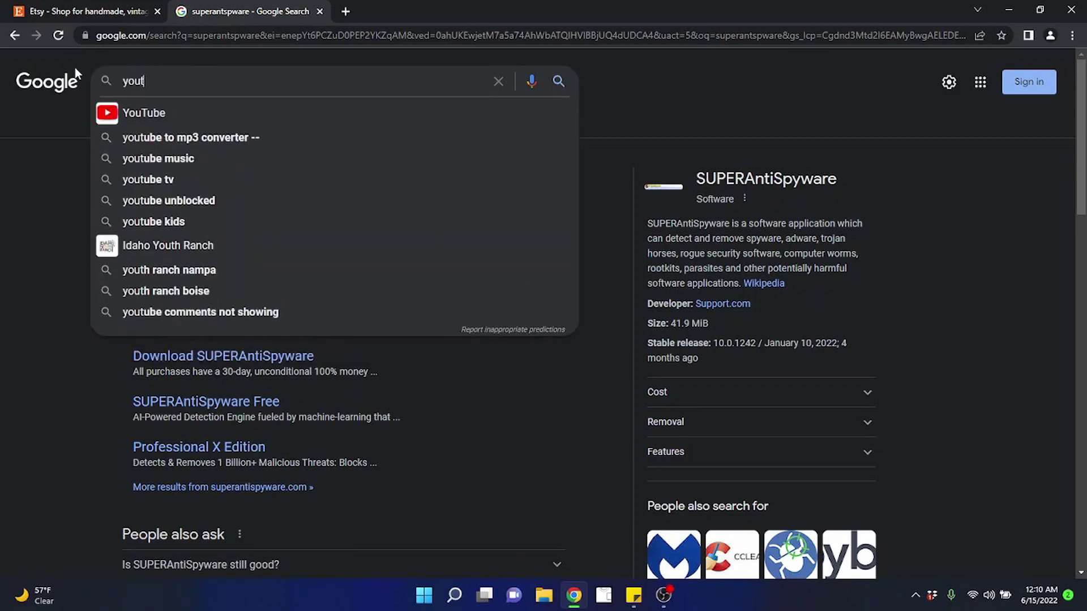
text(ube)
key(Return)
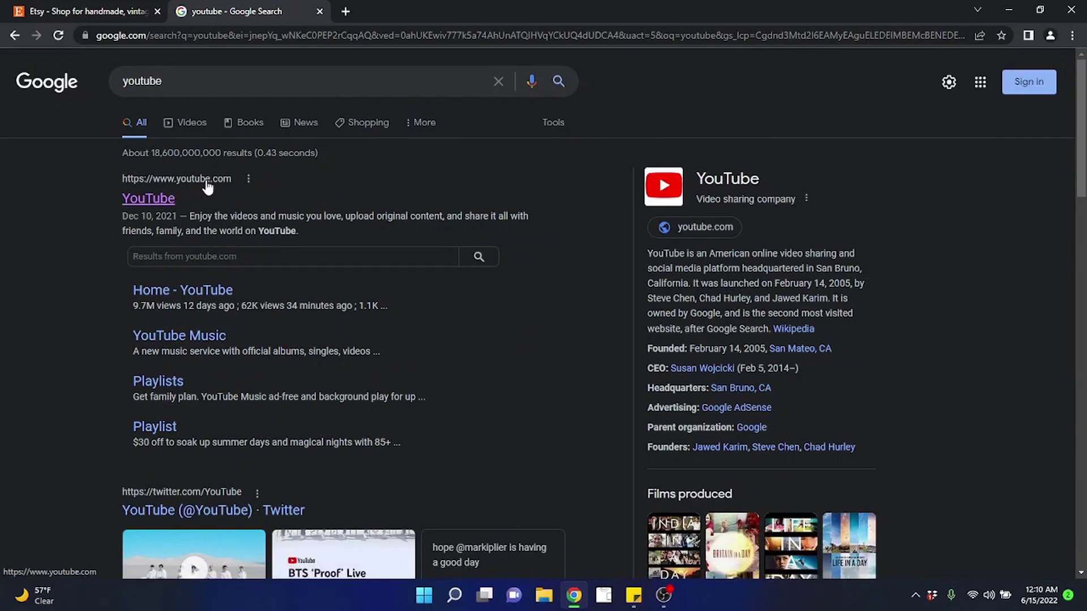
scroll(309, 198, down, 15)
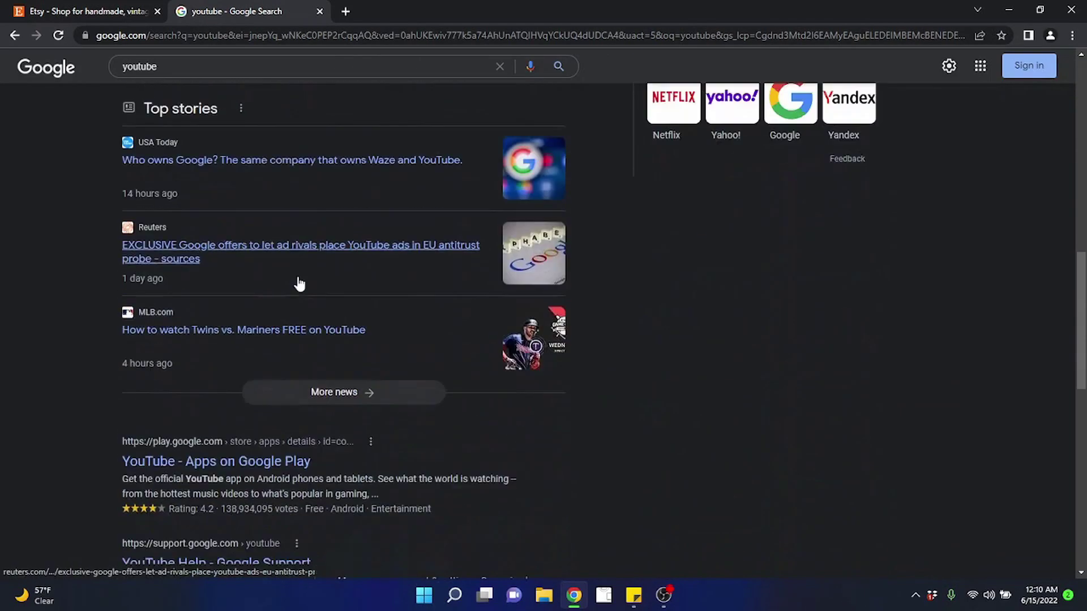
scroll(279, 280, down, 8)
scroll(279, 283, up, 20)
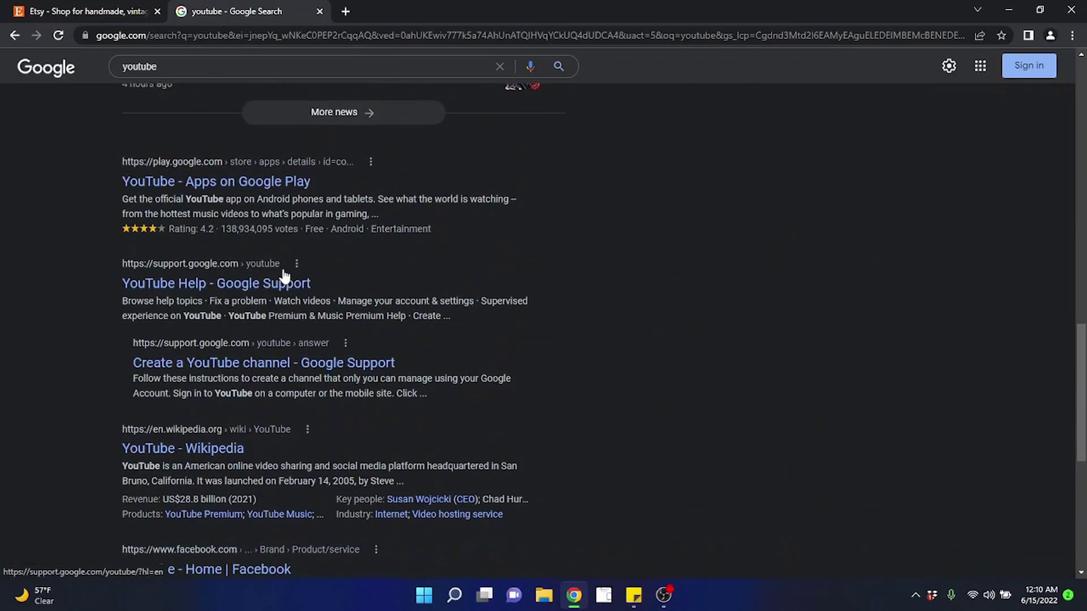
scroll(267, 268, up, 2)
click(182, 81)
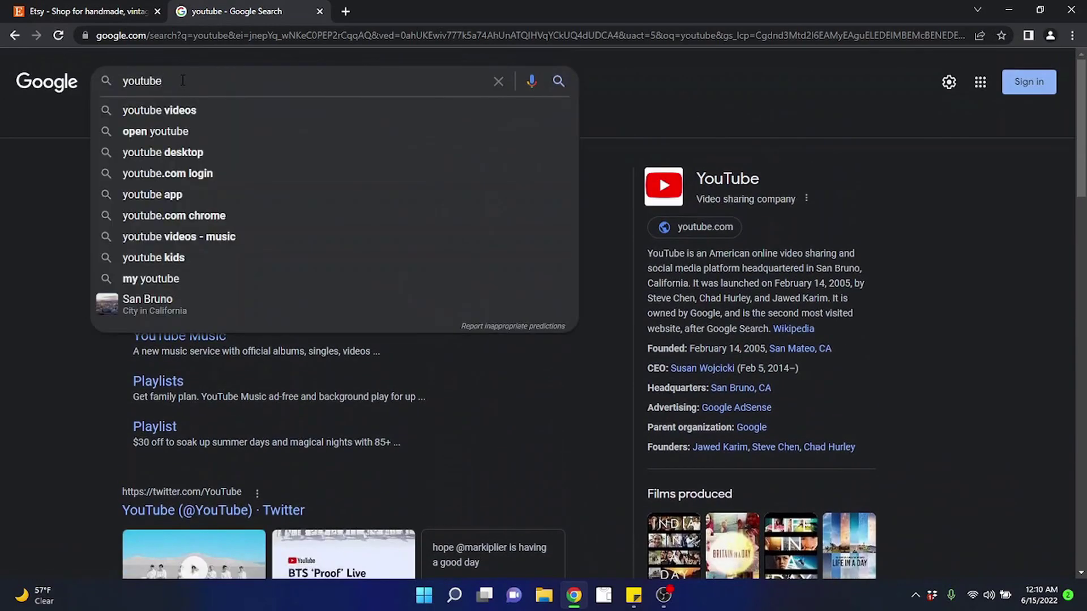
Search Google for 'youtube.com', retyping the query and searching a second time
text(.com)
key(Return)
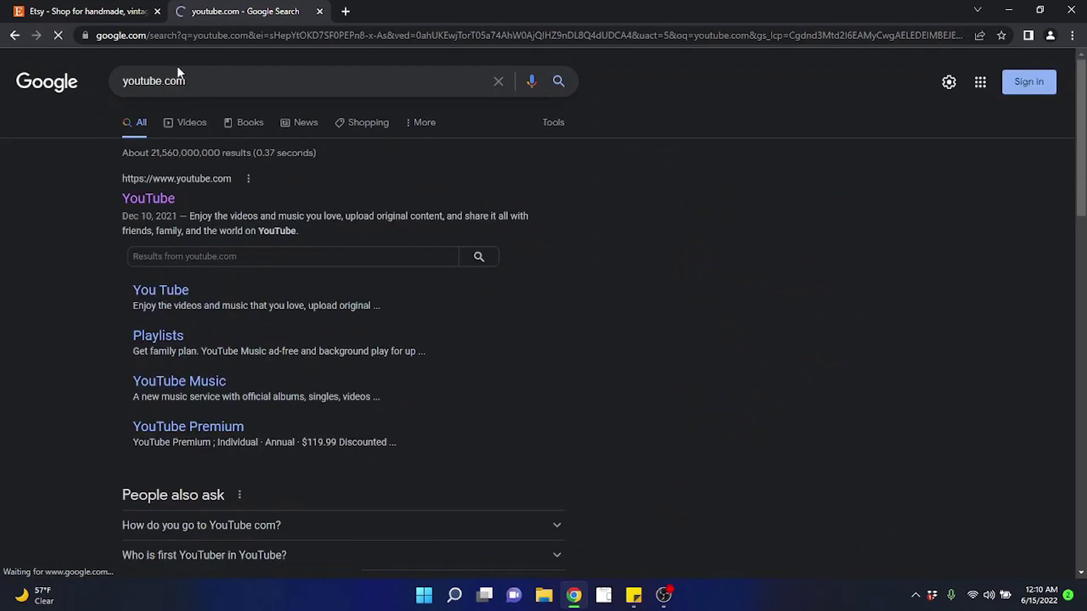
triple_click(207, 85)
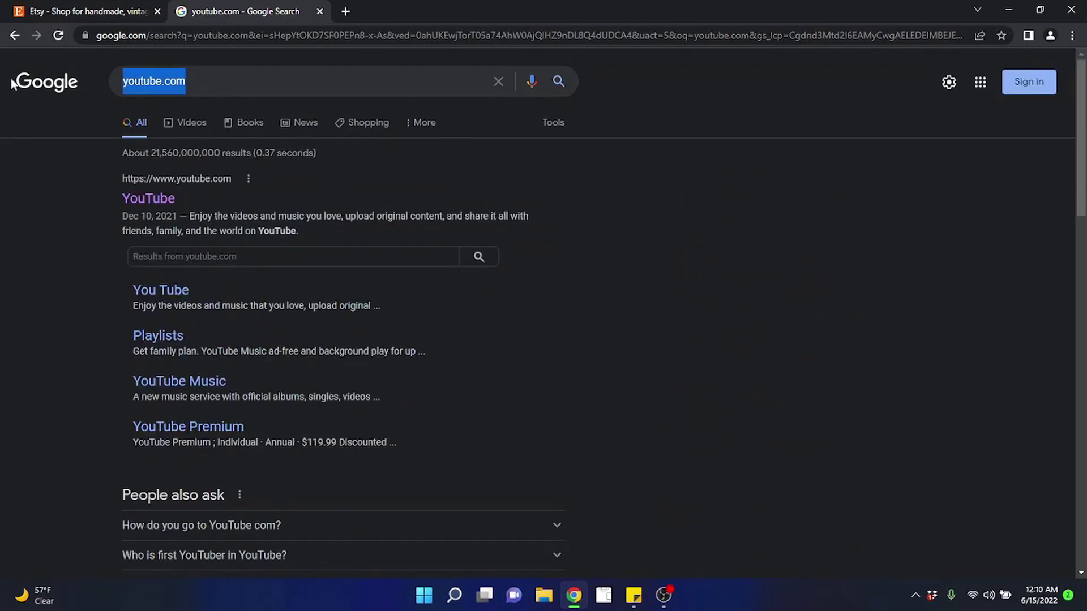
key(BackSpace)
text(youtube.com)
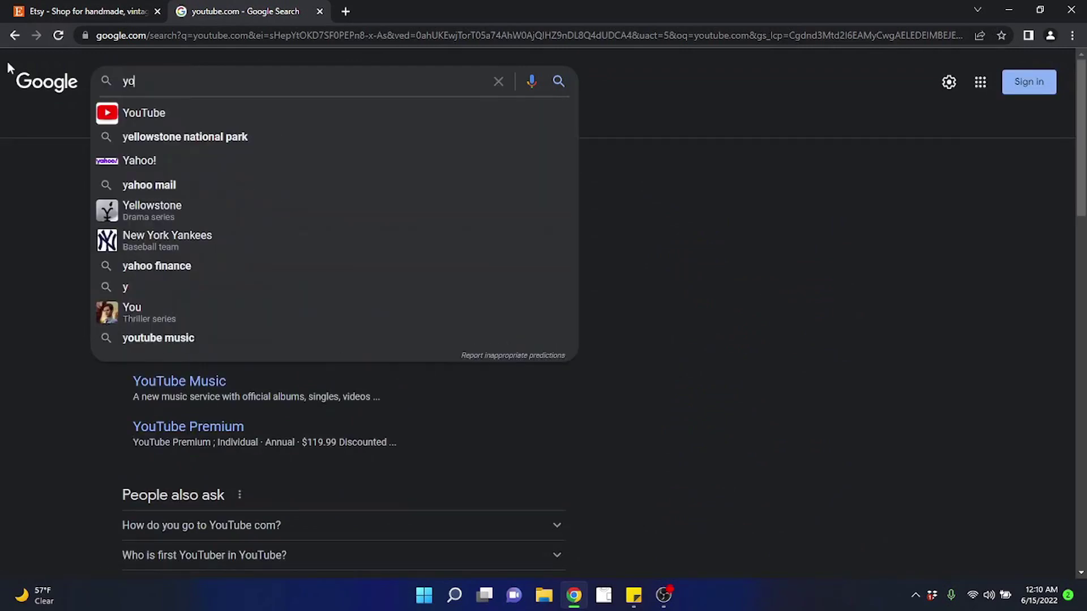
key(Return)
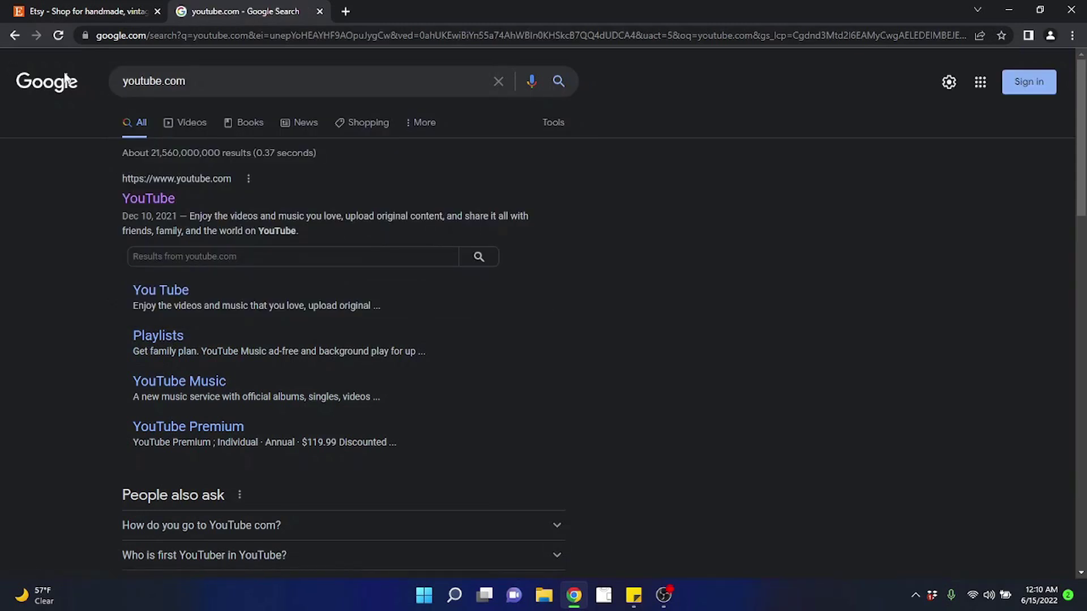
click(345, 11)
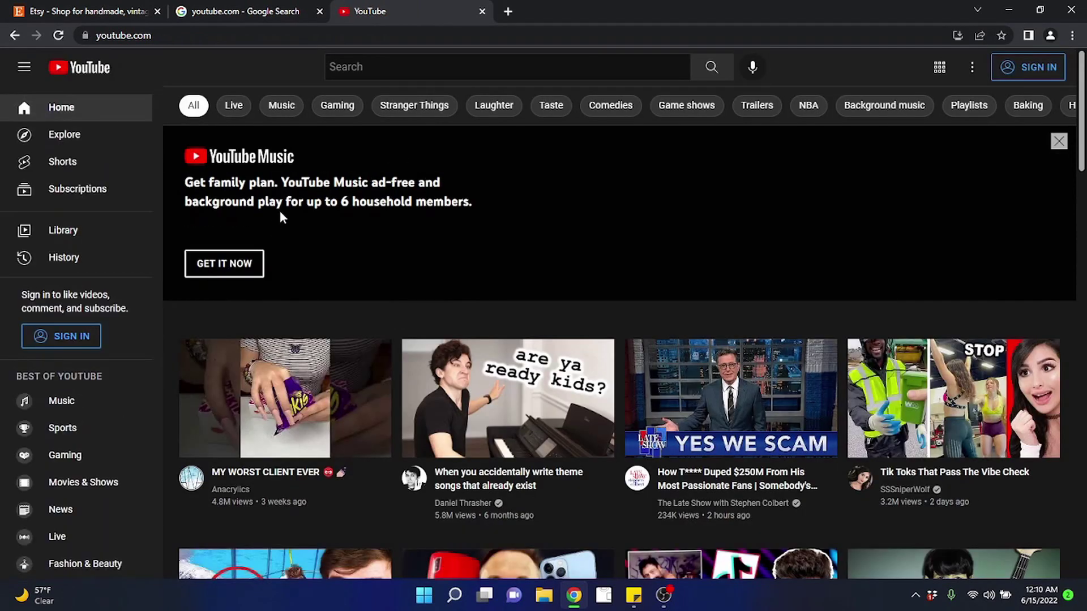
Close the YouTube, Google results and Etsy tabs, exiting Chrome to the desktop
click(482, 12)
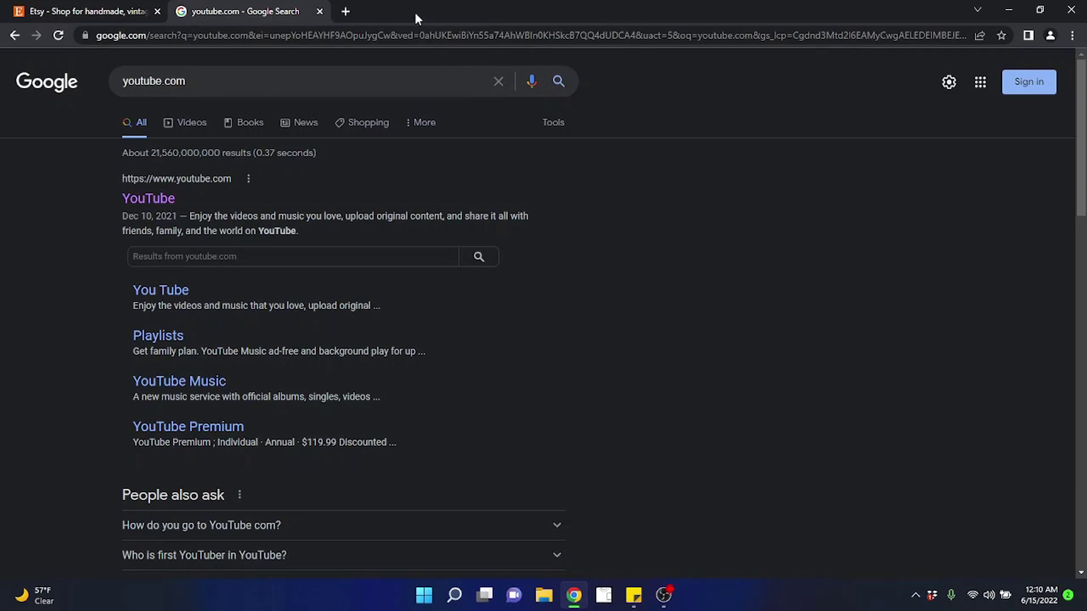
click(319, 11)
click(157, 12)
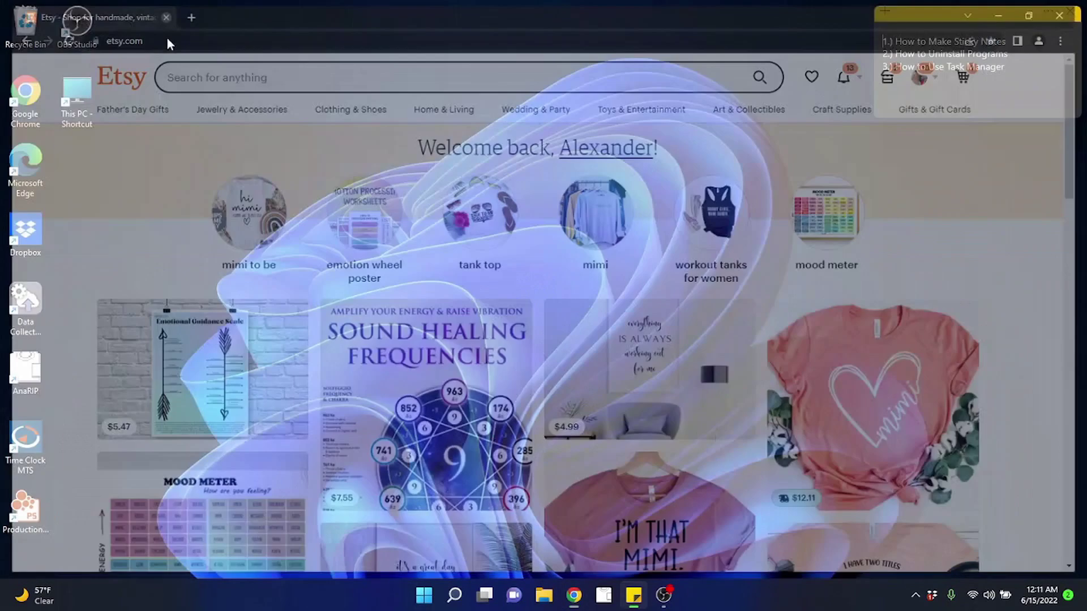